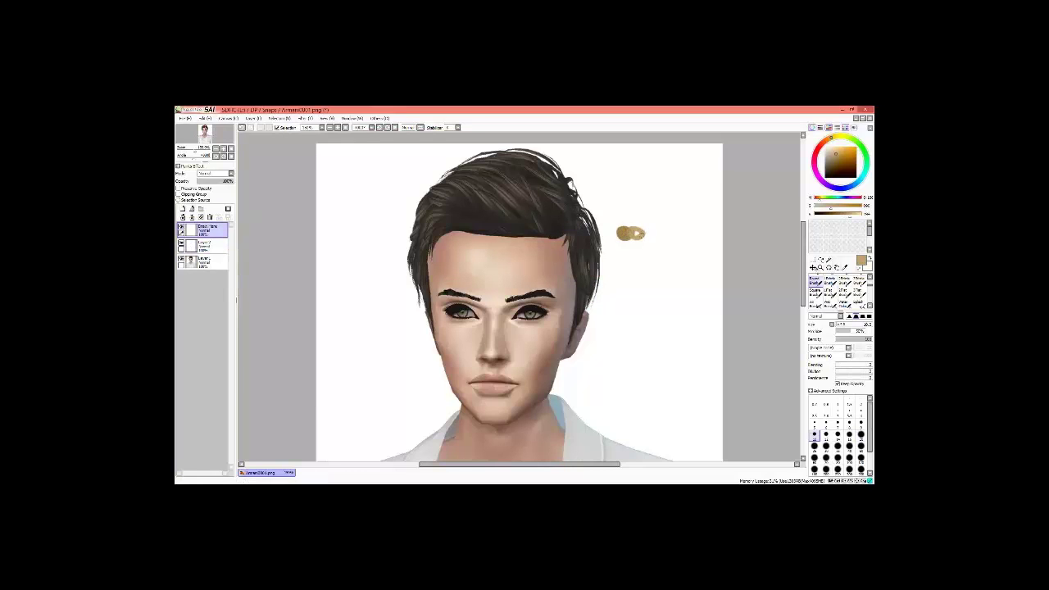
# Step: Extend the golden hair swatch row beside the head with two lighter blond dots
pyautogui.click(851, 205)
pyautogui.click(650, 232)
pyautogui.click(665, 231)
pyautogui.scroll(1, 519, 304)
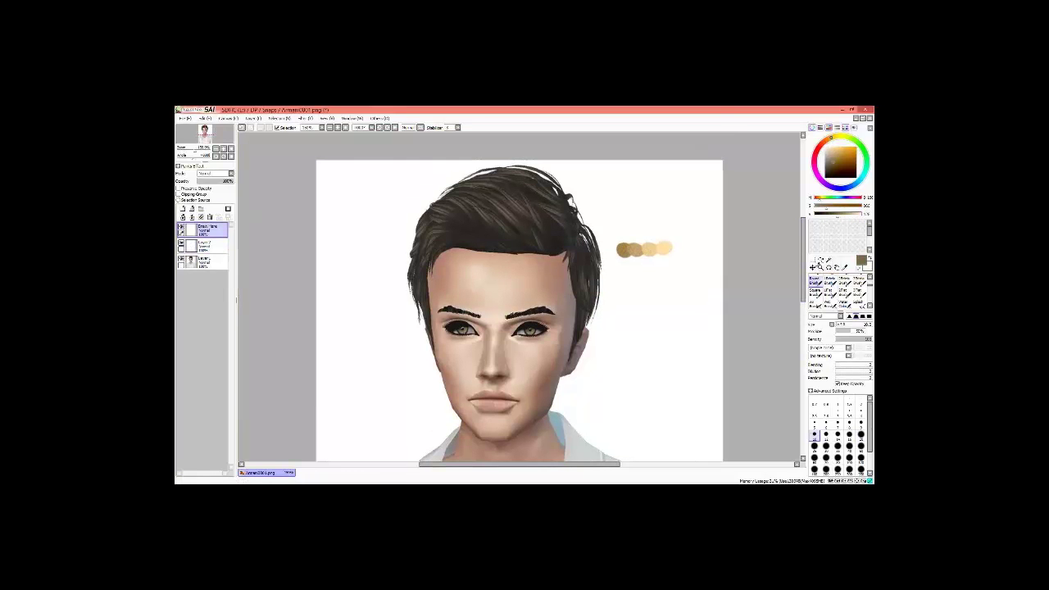
pyautogui.click(857, 145)
pyautogui.click(844, 205)
pyautogui.click(625, 279)
pyautogui.click(638, 282)
pyautogui.scroll(-5, 519, 303)
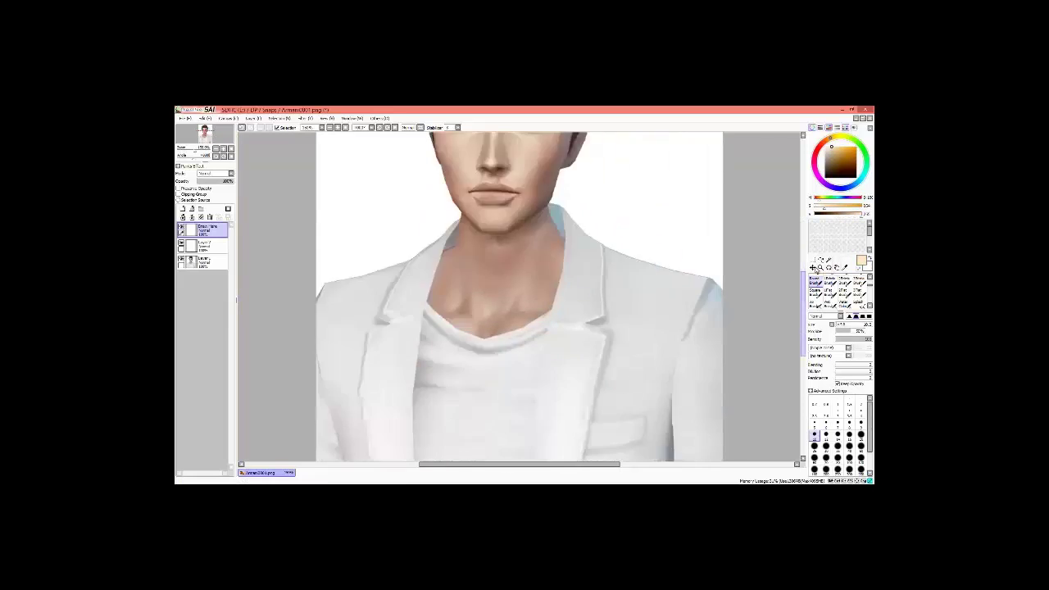
pyautogui.scroll(4, 519, 303)
pyautogui.click(815, 281)
pyautogui.moveTo(623, 256); pyautogui.dragTo(697, 289)
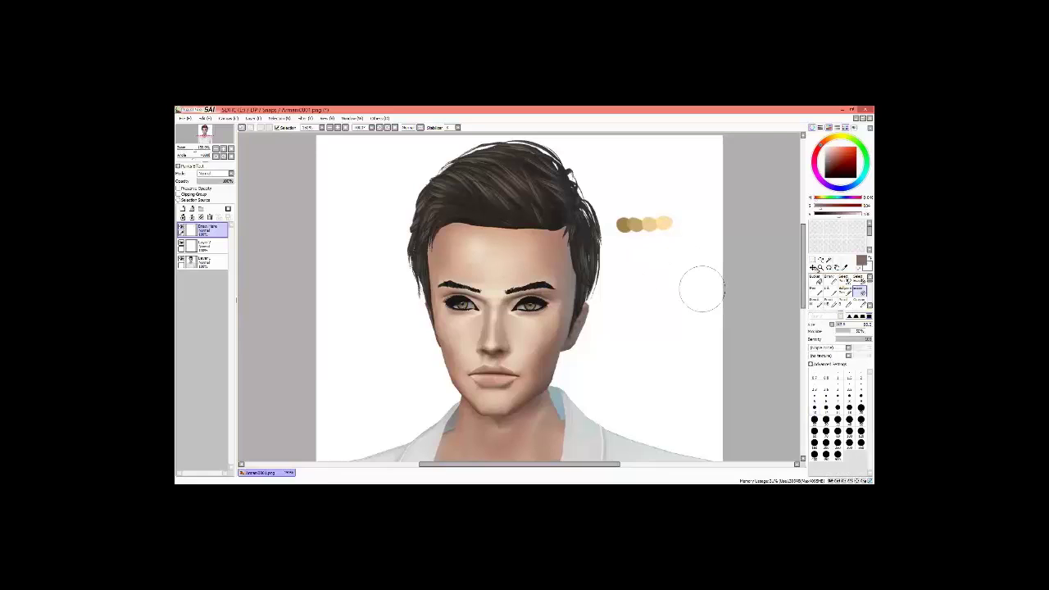
# Step: Handwrite the palette labels H, S, E and L in greyish mauve, one below the other beside the face
pyautogui.moveTo(614, 201); pyautogui.dragTo(628, 210)
pyautogui.moveTo(627, 246); pyautogui.dragTo(619, 260)
pyautogui.moveTo(629, 303); pyautogui.dragTo(629, 321)
pyautogui.moveTo(627, 368); pyautogui.dragTo(639, 384)
# Step: Paint a row of overlapping mauve-to-pale-pink skin swatches under the S label
pyautogui.click(633, 276)
pyautogui.click(644, 275)
pyautogui.click(655, 274)
pyautogui.click(675, 274)
# Step: Paint a row of five eye swatches under the E label, running from black through browns to light orange-brown
pyautogui.moveTo(830, 150)
pyautogui.mouseDown()
pyautogui.moveTo(850, 147)
pyautogui.moveTo(841, 177)
pyautogui.moveTo(847, 164)
pyautogui.mouseUp()
pyautogui.click(623, 342)
pyautogui.click(636, 341)
pyautogui.click(648, 337)
pyautogui.click(659, 336)
pyautogui.click(671, 332)
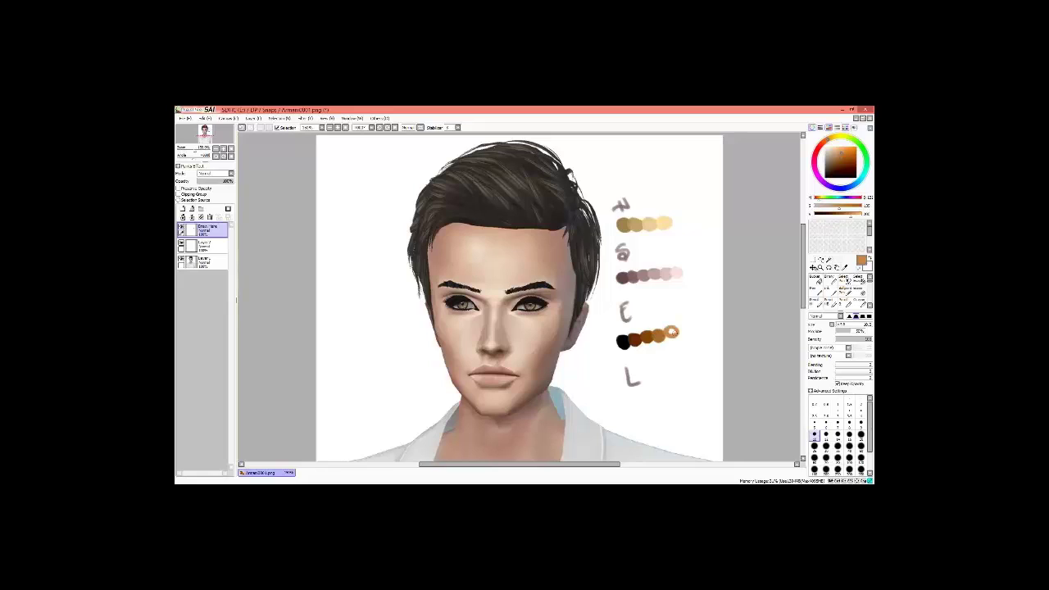
# Step: Paint a row of lip swatches under the L label, running from dark reddish brown to light pink
pyautogui.click(836, 139)
pyautogui.click(830, 149)
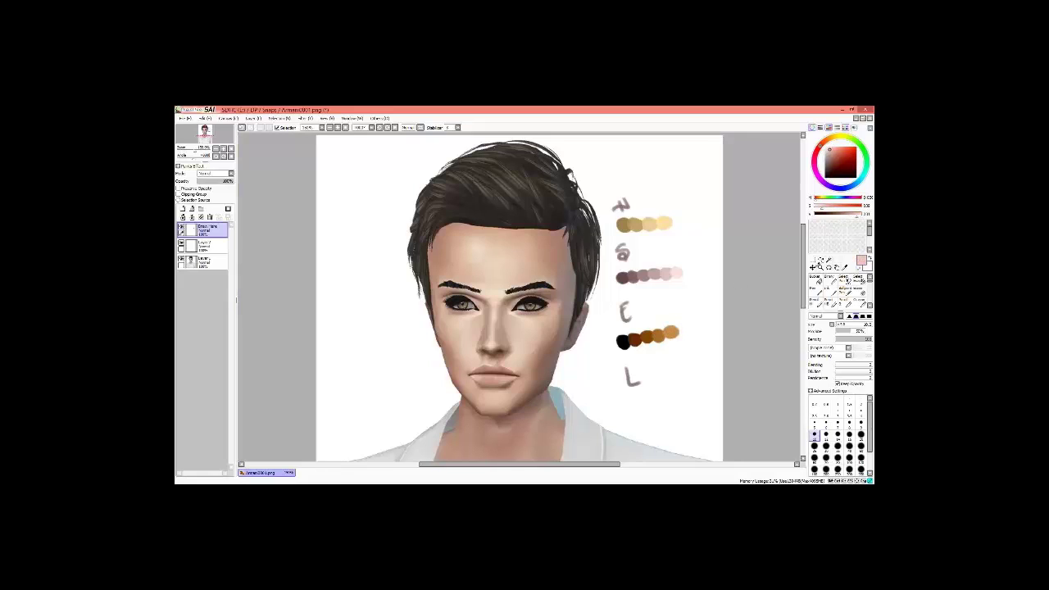
pyautogui.click(836, 204)
pyautogui.click(631, 405)
pyautogui.click(653, 403)
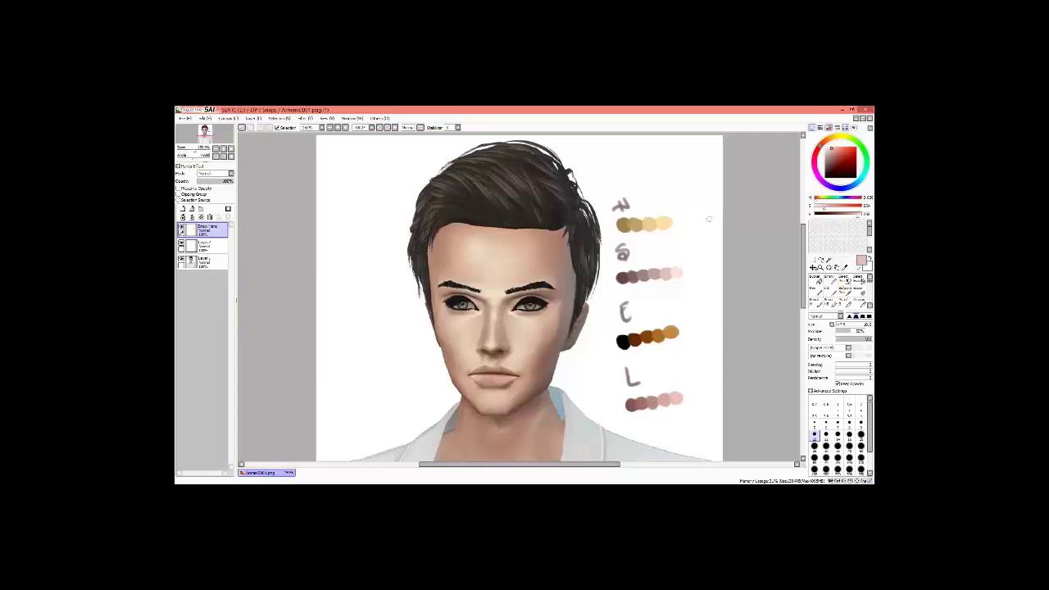
pyautogui.press('e')
pyautogui.click(815, 279)
pyautogui.hotkey('ctrl', '+')
pyautogui.moveTo(515, 312)
pyautogui.mouseDown()
pyautogui.moveTo(565, 315)
pyautogui.moveTo(558, 311)
pyautogui.mouseUp()
pyautogui.moveTo(383, 309); pyautogui.dragTo(438, 321)
pyautogui.press('[')
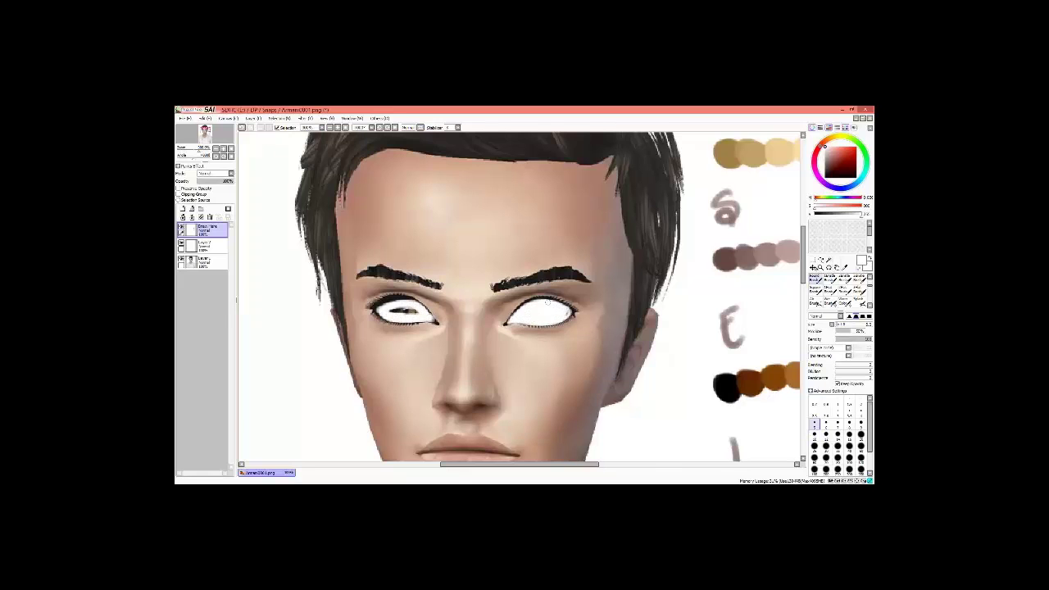
pyautogui.press('h')
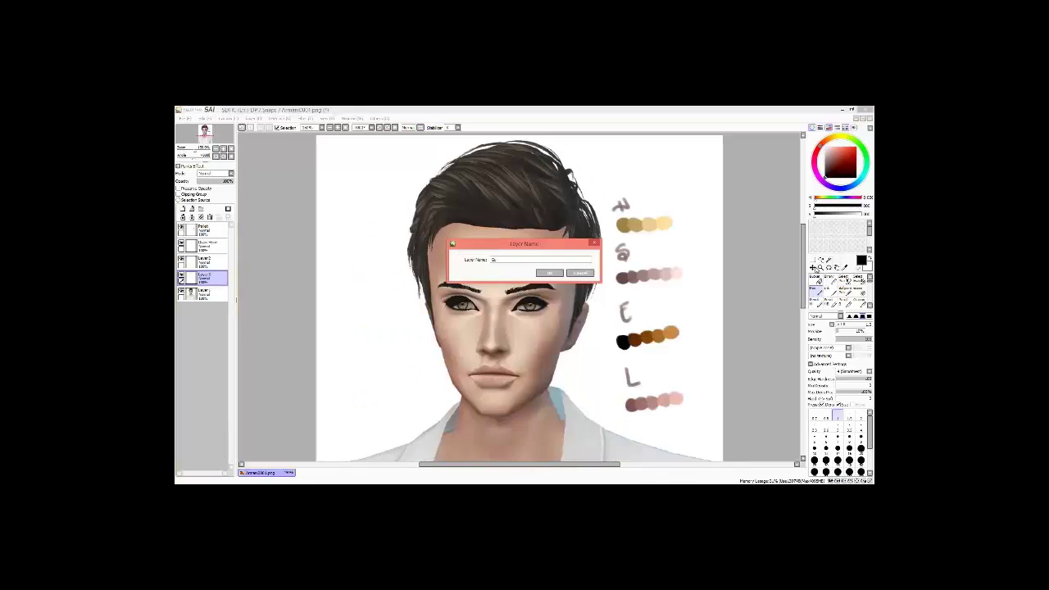
# Step: Name the new layer Guidelines and trace the outlines of both eyes in black
pyautogui.press('Return')
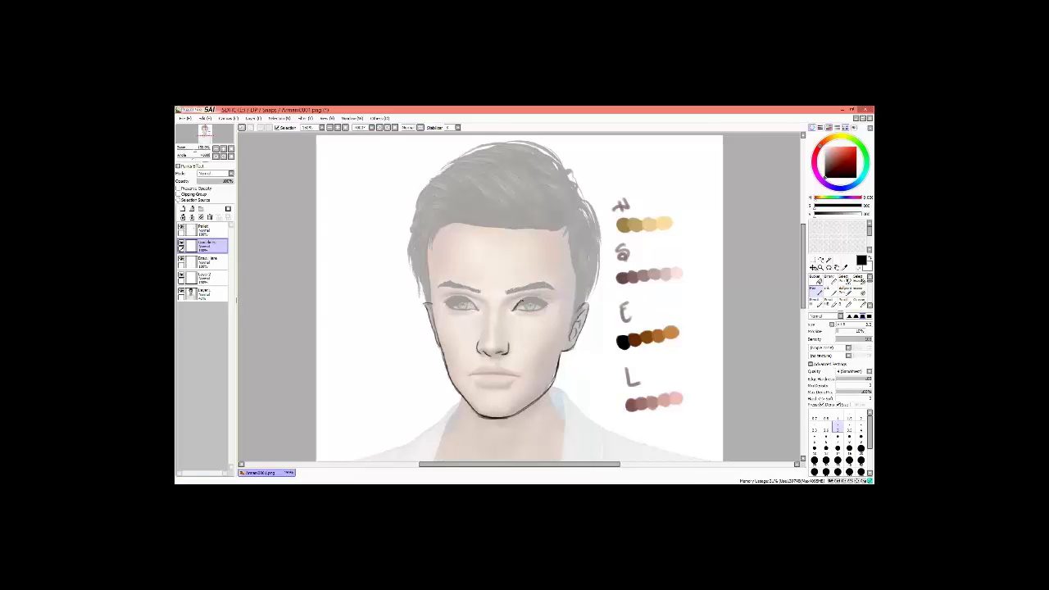
pyautogui.scroll(3, 492, 305)
pyautogui.hscroll(-3, 492, 305)
pyautogui.moveTo(447, 314)
pyautogui.mouseDown()
pyautogui.moveTo(508, 309)
pyautogui.moveTo(537, 333)
pyautogui.moveTo(481, 306)
pyautogui.moveTo(525, 305)
pyautogui.mouseUp()
pyautogui.press('e')
pyautogui.press('n')
pyautogui.moveTo(633, 331)
pyautogui.mouseDown()
pyautogui.moveTo(707, 320)
pyautogui.moveTo(699, 328)
pyautogui.mouseUp()
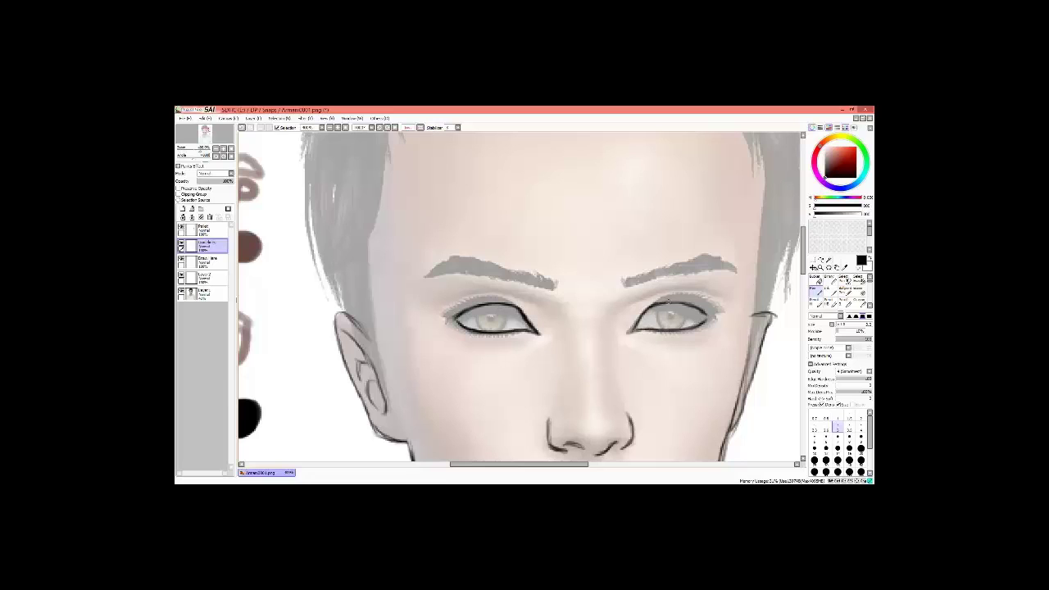
# Step: Trace the mouth line and the side contours of the neck in black
pyautogui.scroll(-5, 519, 296)
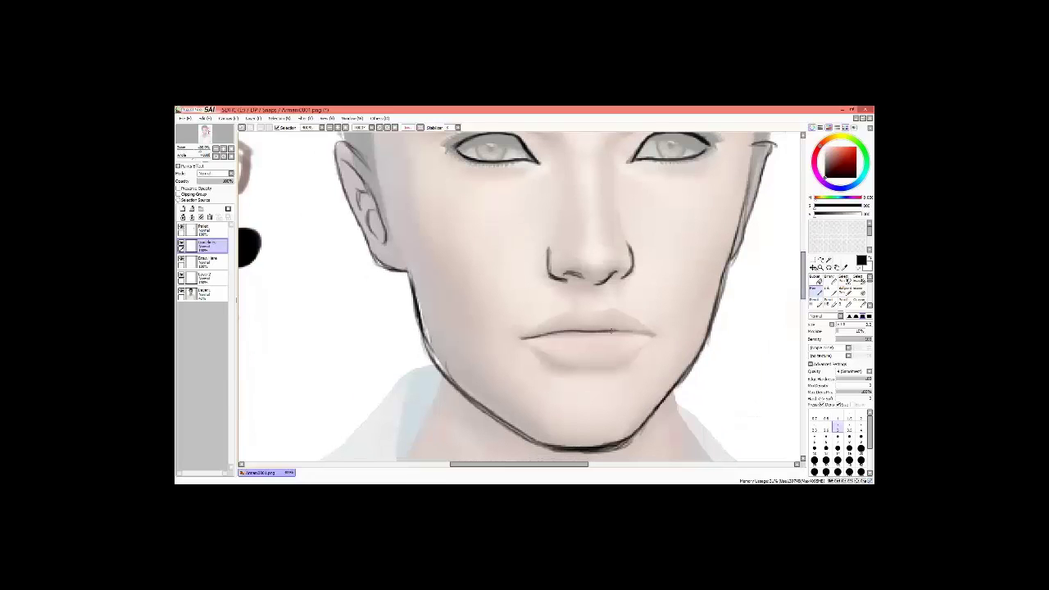
pyautogui.scroll(-3, 520, 297)
pyautogui.scroll(8, 519, 296)
pyautogui.scroll(-9, 519, 297)
pyautogui.moveTo(428, 218); pyautogui.dragTo(420, 300)
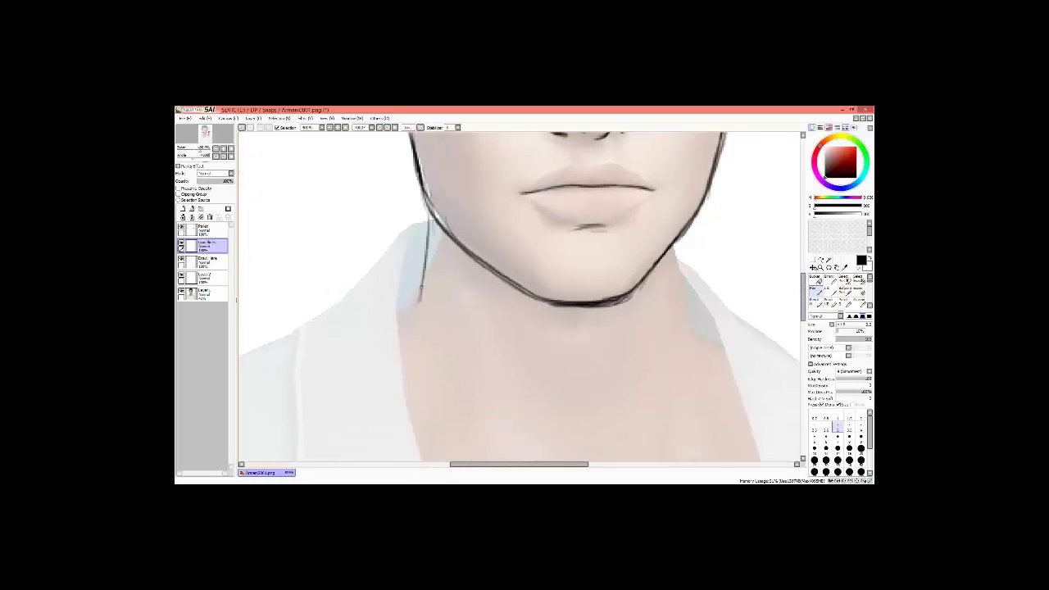
# Step: Draw a thin black collarbone line across the upper chest with a dip in the middle
pyautogui.scroll(-5, 678, 279)
pyautogui.moveTo(578, 420); pyautogui.dragTo(615, 417)
pyautogui.hotkey('ctrl', 'z')
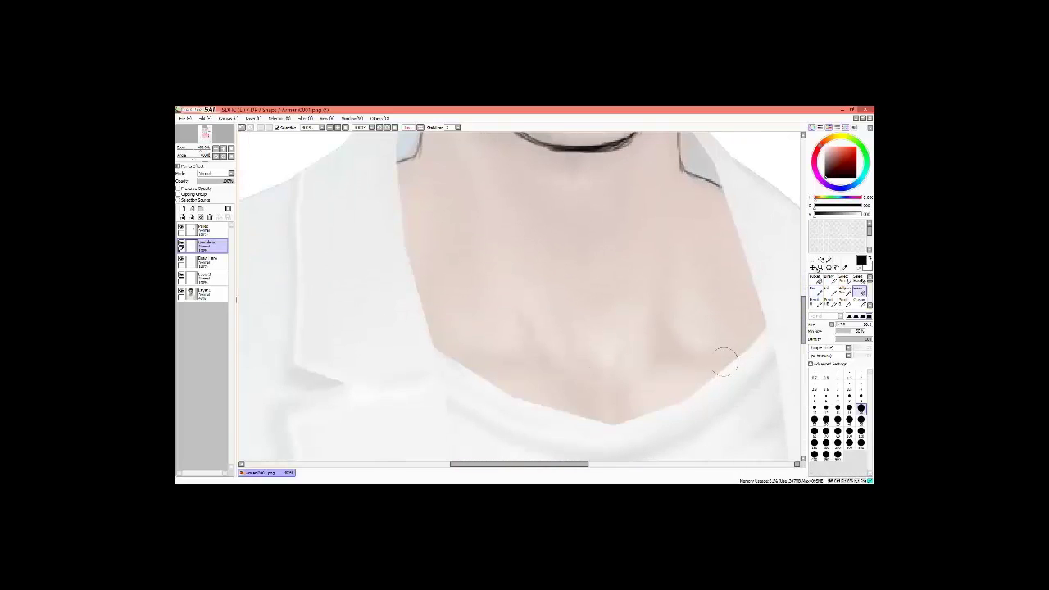
pyautogui.moveTo(670, 359); pyautogui.dragTo(457, 357)
pyautogui.moveTo(574, 365); pyautogui.dragTo(726, 357)
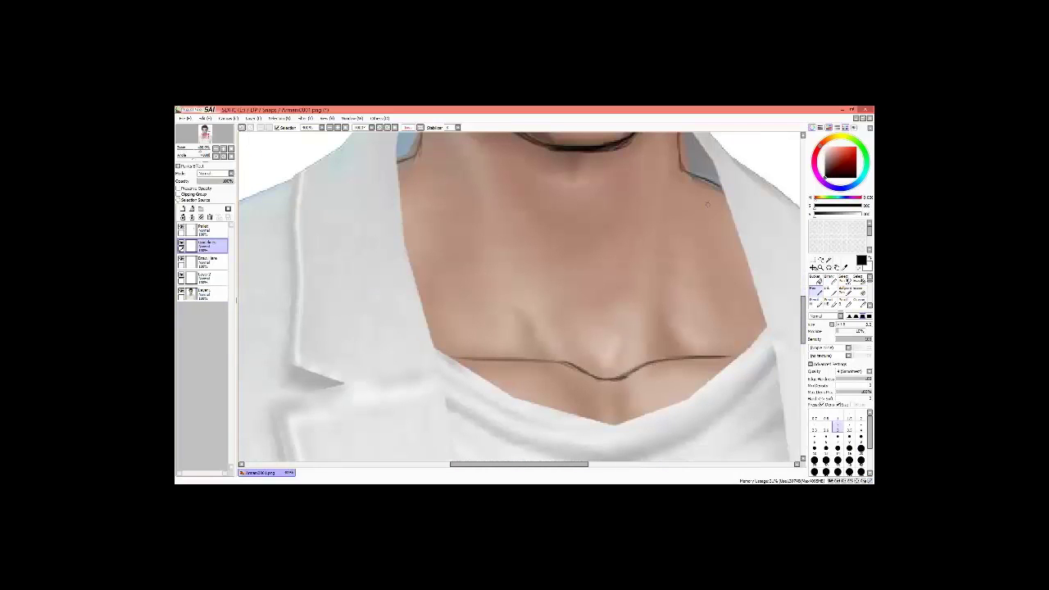
# Step: Trace the hairline around the forehead in black, with small hair wisps at the temple
pyautogui.scroll(20, 520, 296)
pyautogui.moveTo(445, 383)
pyautogui.mouseDown()
pyautogui.moveTo(642, 372)
pyautogui.moveTo(746, 414)
pyautogui.mouseUp()
pyautogui.scroll(-3, 746, 414)
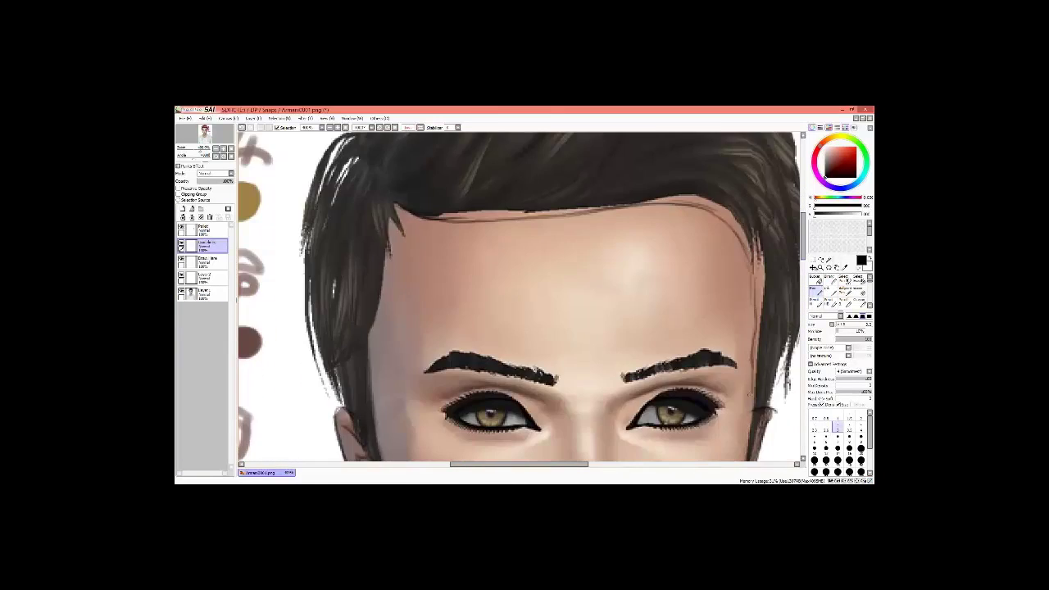
pyautogui.moveTo(397, 231); pyautogui.dragTo(721, 220)
pyautogui.moveTo(397, 223); pyautogui.dragTo(420, 260)
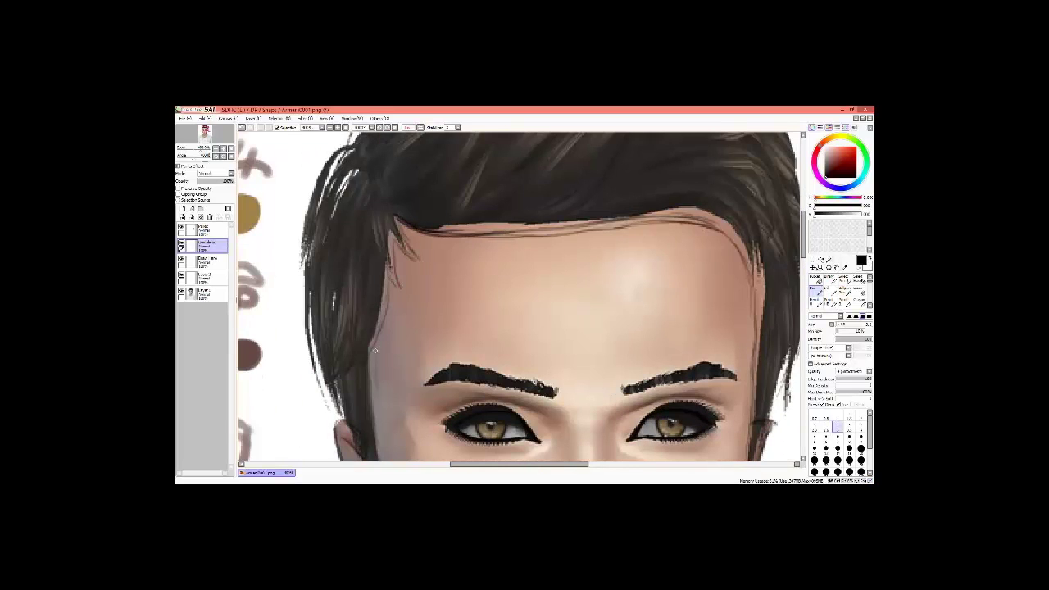
# Step: Refine the neck contour lines on both sides below the jaw
pyautogui.scroll(-10, 375, 351)
pyautogui.scroll(1, 385, 320)
pyautogui.scroll(-1, 391, 300)
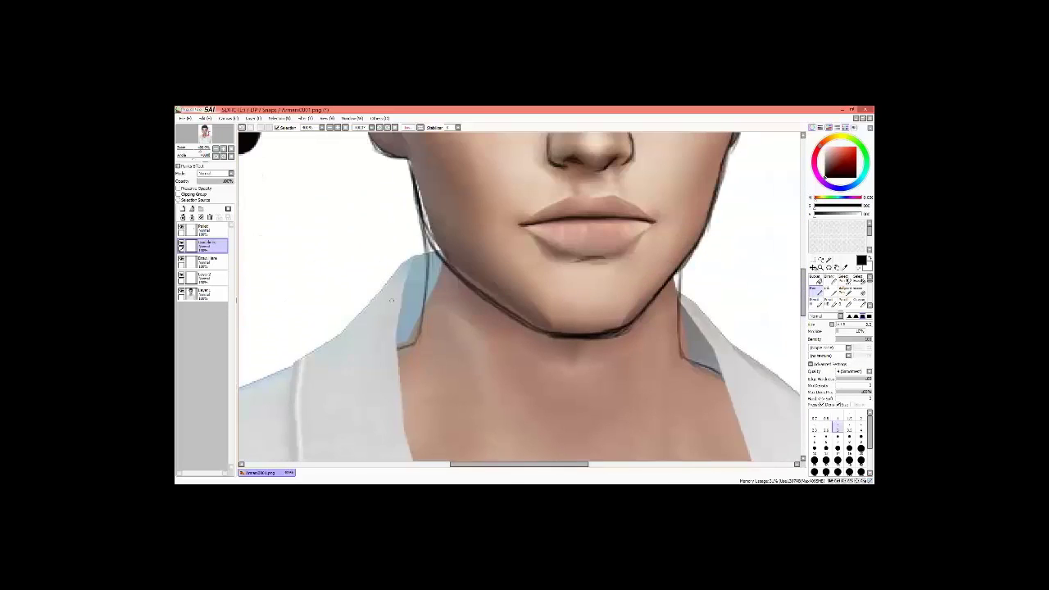
pyautogui.moveTo(428, 246); pyautogui.dragTo(398, 343)
pyautogui.click(859, 292)
pyautogui.moveTo(681, 272)
pyautogui.mouseDown()
pyautogui.moveTo(721, 374)
pyautogui.moveTo(697, 359)
pyautogui.mouseUp()
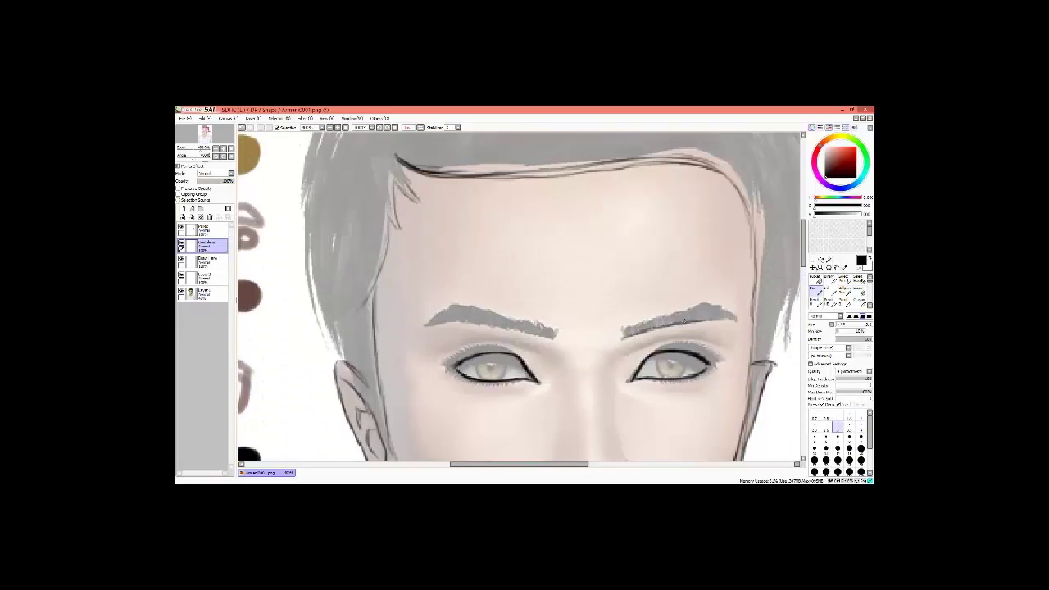
# Step: Draw one eyebrow with fine black hair strokes and place a horizontally flipped copy over the other brow
pyautogui.moveTo(617, 336)
pyautogui.mouseDown()
pyautogui.moveTo(734, 318)
pyautogui.moveTo(729, 310)
pyautogui.mouseUp()
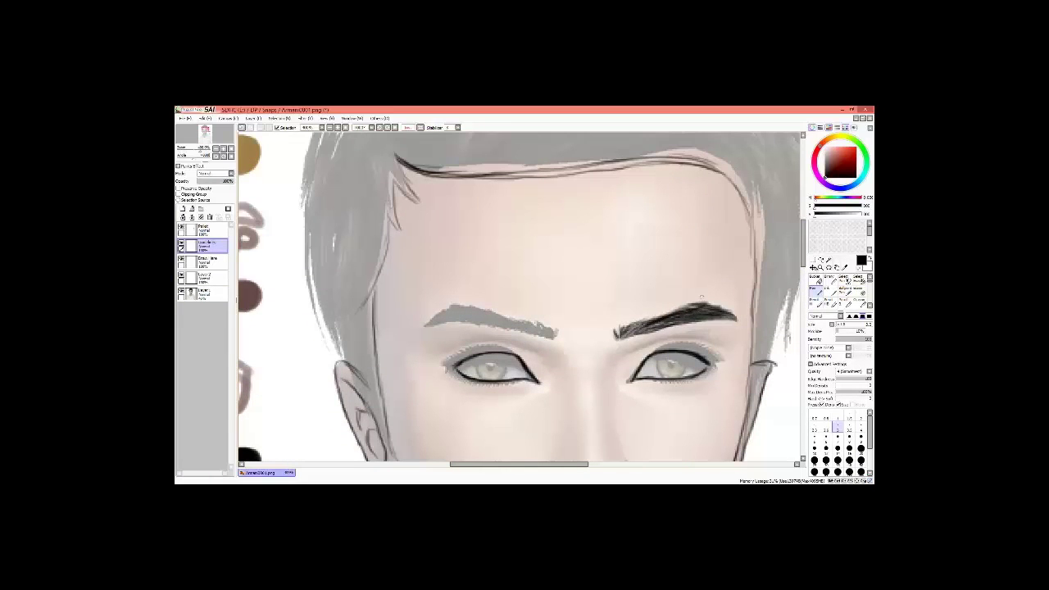
pyautogui.moveTo(605, 295); pyautogui.dragTo(741, 342)
pyautogui.hotkey('ctrl', 'c')
pyautogui.hotkey('ctrl', 'v')
pyautogui.hotkey('ctrl', 't')
pyautogui.click(841, 392)
pyautogui.moveTo(648, 321); pyautogui.dragTo(500, 321)
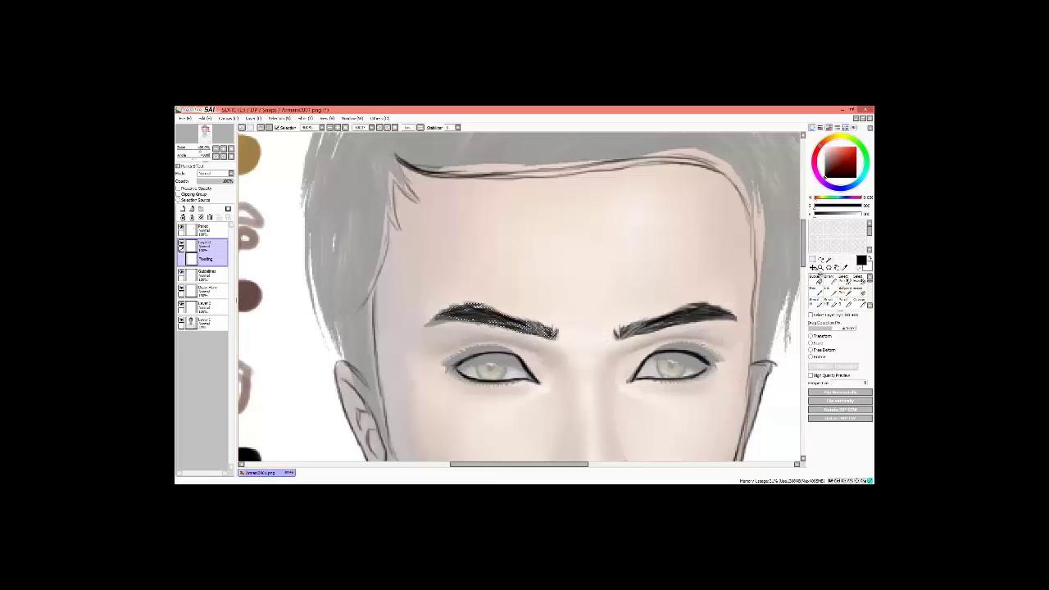
pyautogui.press('Return')
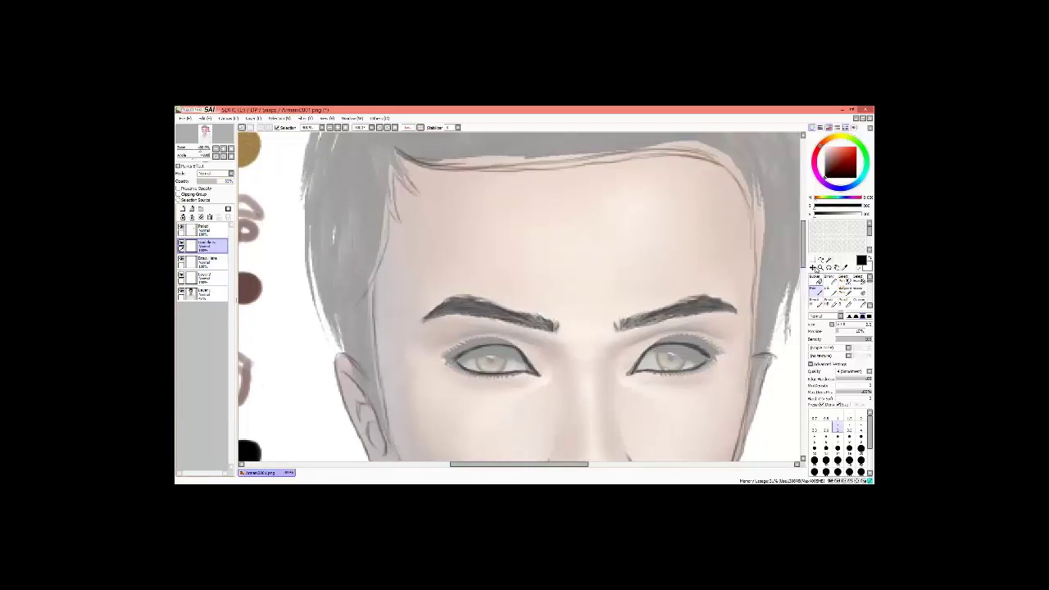
# Step: Lower the opacity of the Guidelines layer and flip the canvas view back
pyautogui.scroll(-5, 519, 297)
pyautogui.scroll(-3, 520, 297)
pyautogui.scroll(1, 520, 296)
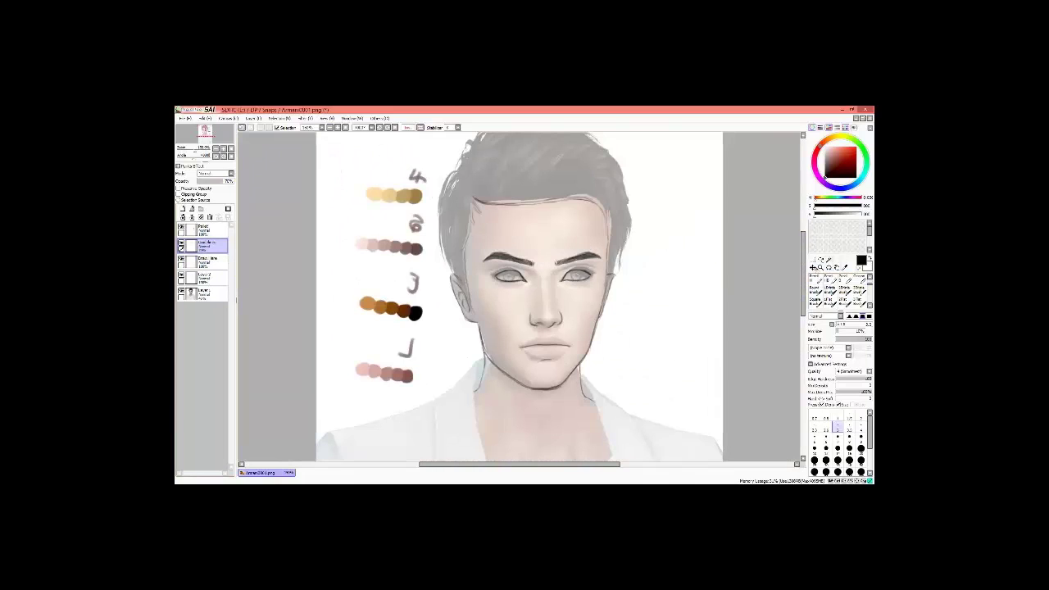
pyautogui.press('h')
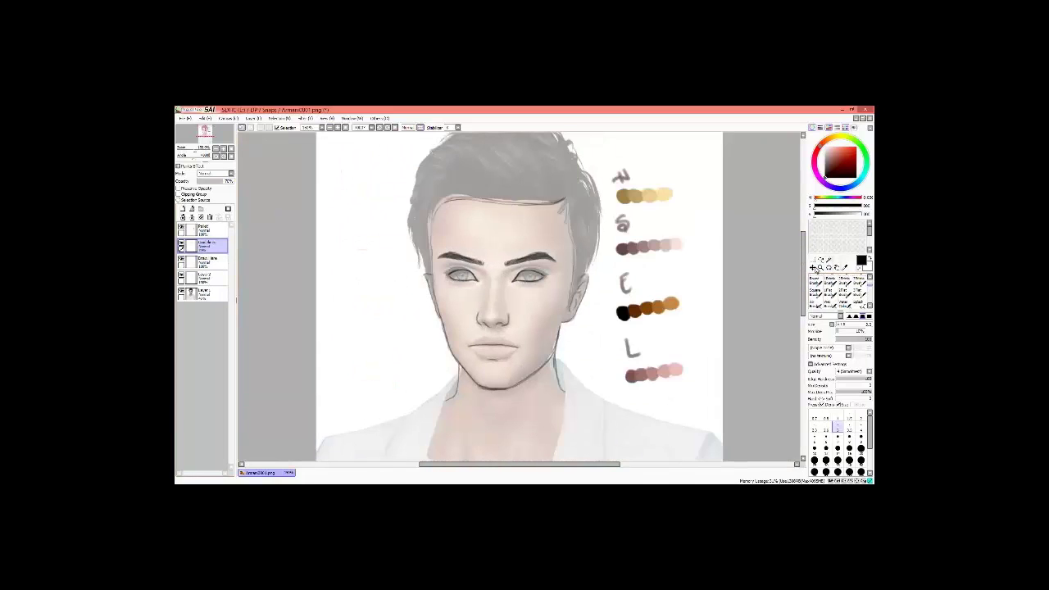
# Step: Try to fill both eyes with black and lighten them to grey on the Guidelines layer
pyautogui.click(814, 268)
pyautogui.click(816, 280)
pyautogui.scroll(2, 476, 263)
pyautogui.moveTo(510, 256); pyautogui.dragTo(565, 257)
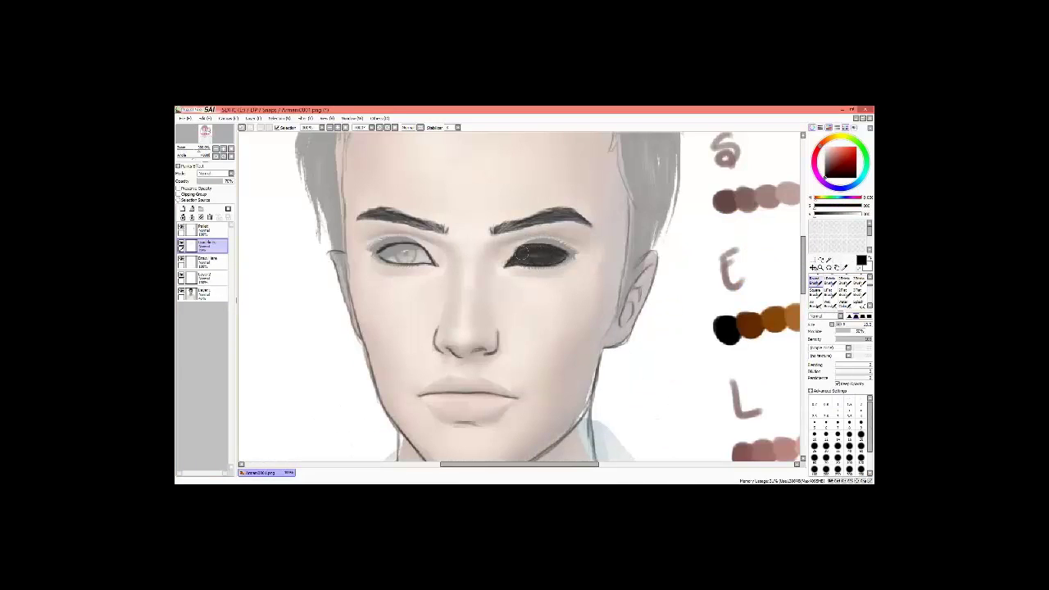
pyautogui.moveTo(379, 254); pyautogui.dragTo(433, 256)
pyautogui.press('x')
pyautogui.moveTo(522, 256); pyautogui.dragTo(566, 257)
pyautogui.moveTo(379, 254); pyautogui.dragTo(433, 256)
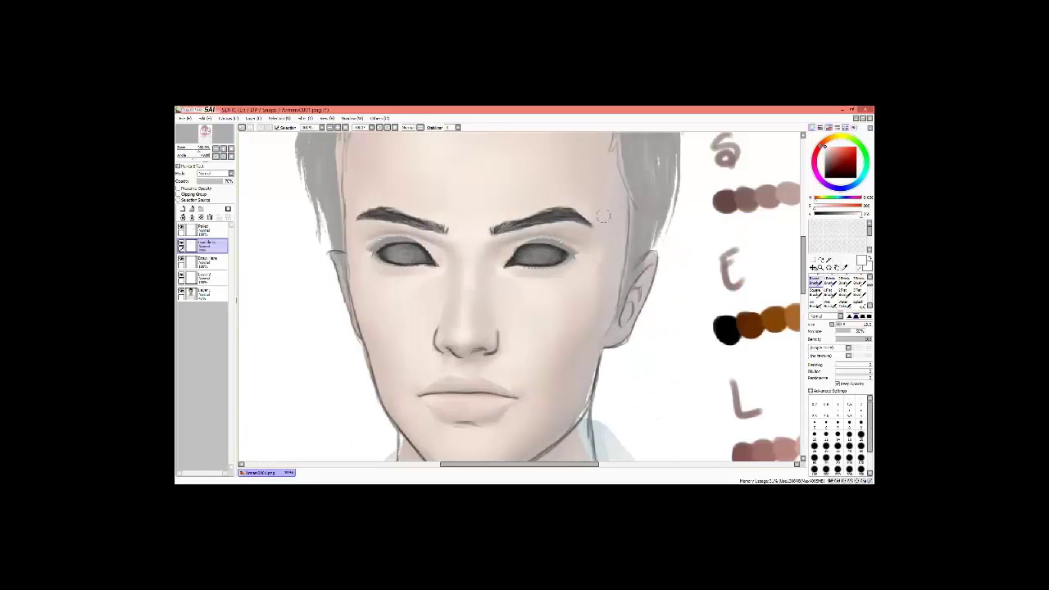
pyautogui.scroll(2, 541, 270)
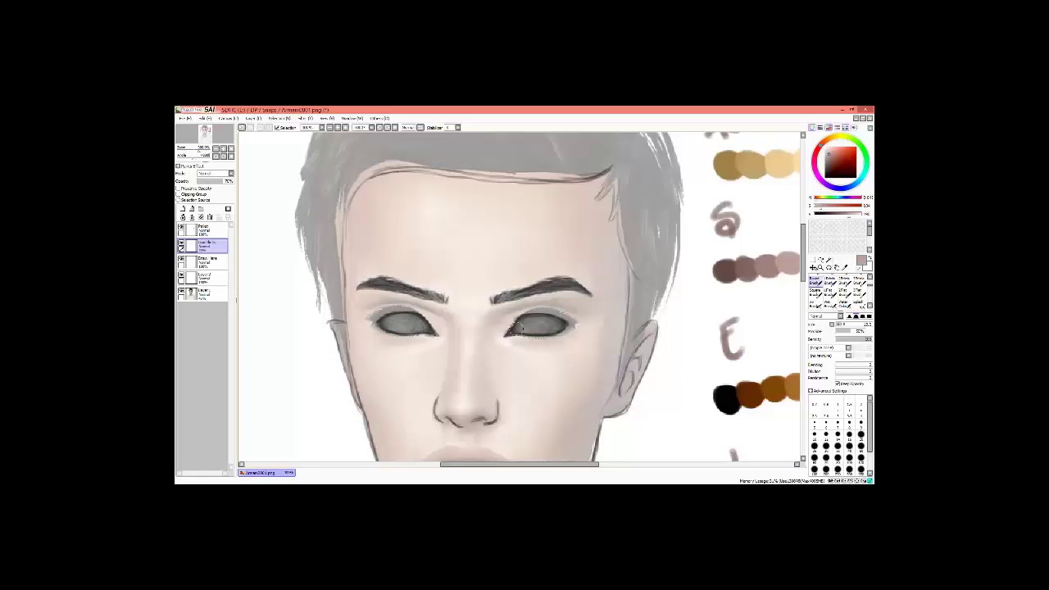
pyautogui.hotkey('ctrl', 'z')
pyautogui.moveTo(379, 324)
pyautogui.mouseDown()
pyautogui.moveTo(569, 327)
pyautogui.moveTo(434, 326)
pyautogui.mouseUp()
# Step: Fill both eyes on the Draw Here layer with black and lighten their insides to grey
pyautogui.click(204, 260)
pyautogui.press('e')
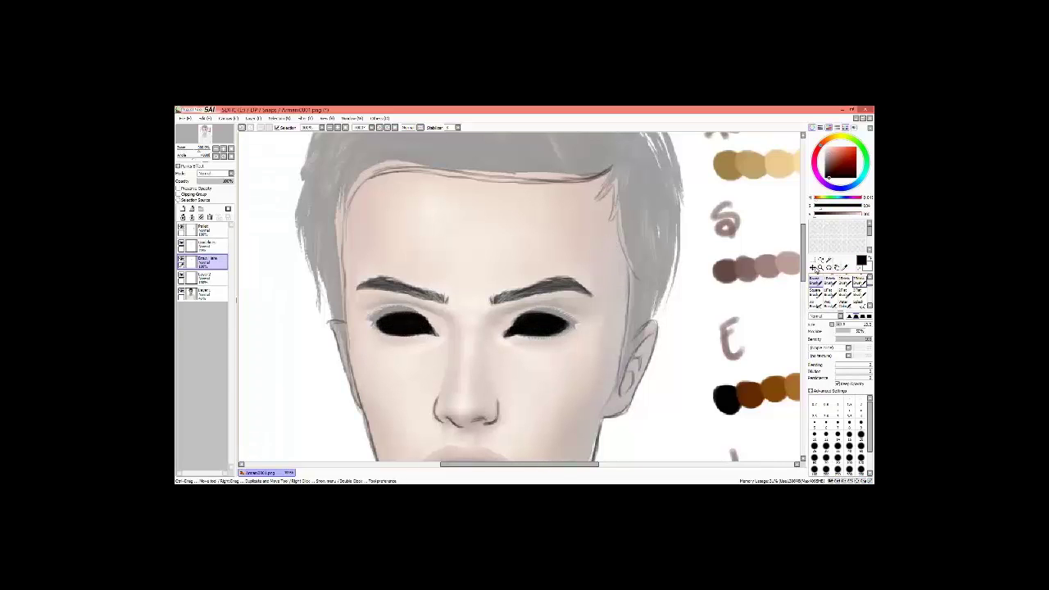
pyautogui.moveTo(525, 325); pyautogui.dragTo(564, 327)
pyautogui.hotkey('ctrl', 'z')
pyautogui.moveTo(382, 324); pyautogui.dragTo(404, 323)
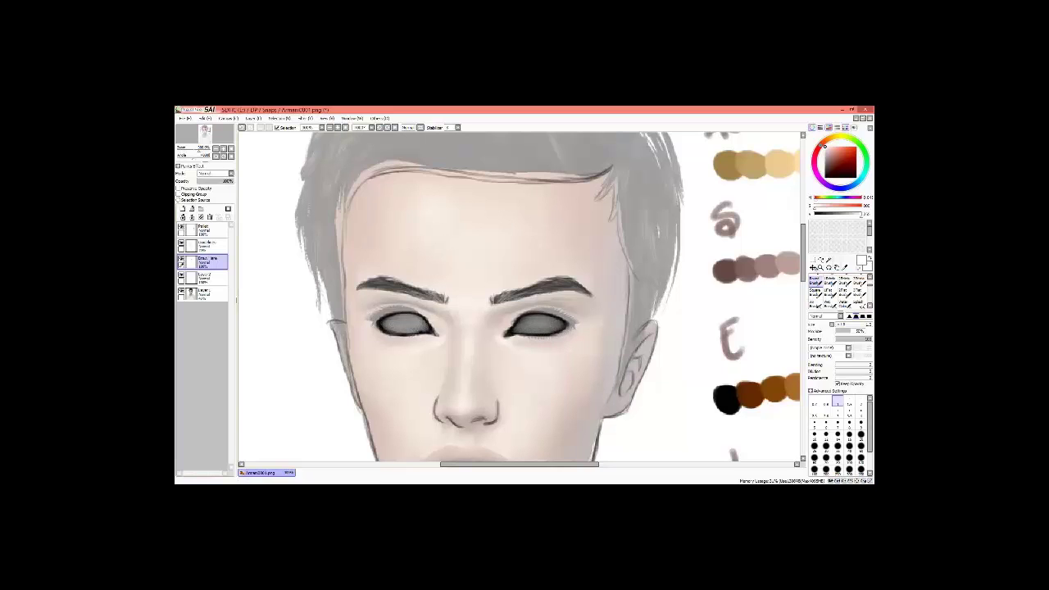
# Step: Shade and blend the grey eyeballs inside the dark eye outlines
pyautogui.moveTo(515, 327); pyautogui.dragTo(460, 327)
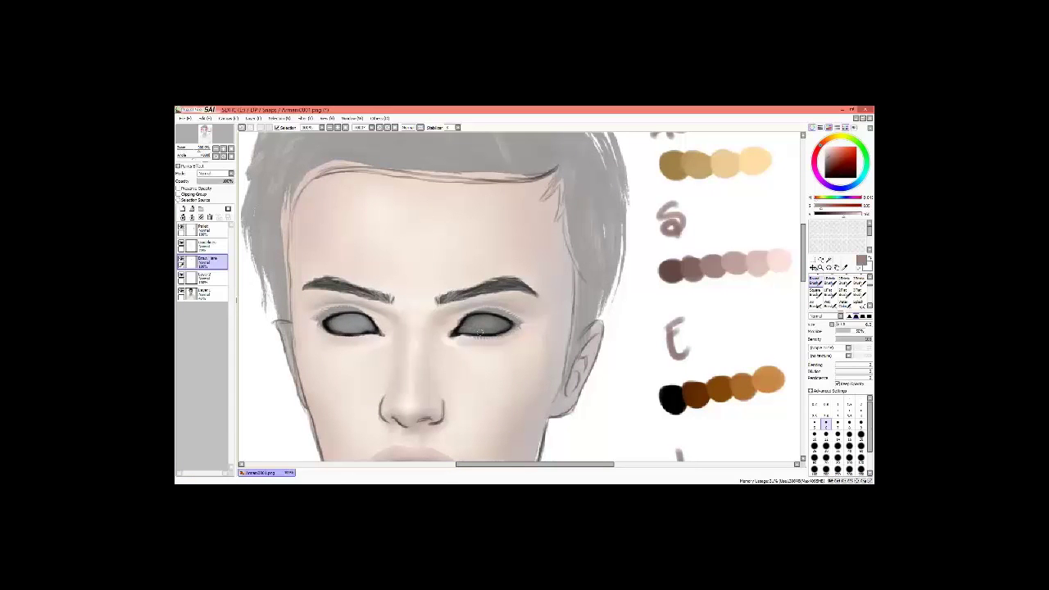
pyautogui.press('v')
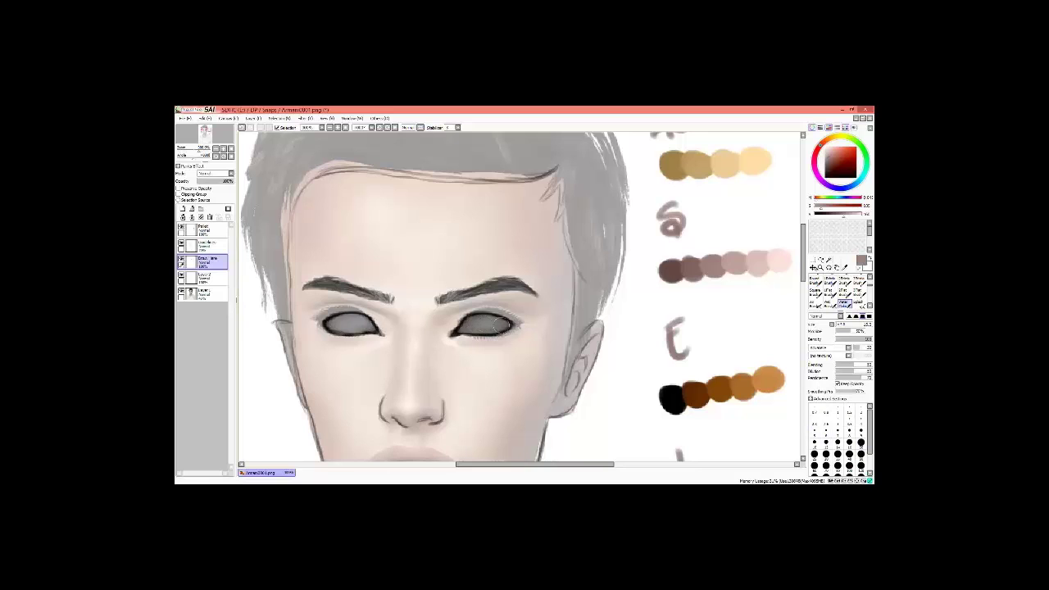
pyautogui.scroll(-2, 361, 325)
pyautogui.scroll(1, 361, 325)
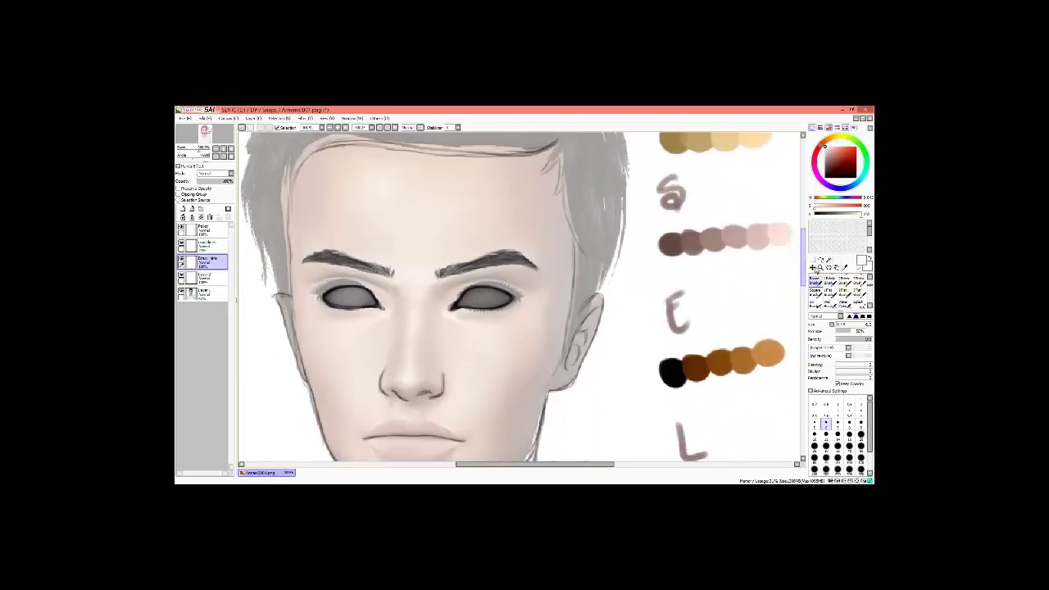
# Step: Paint a round black iris in each eye
pyautogui.moveTo(471, 299)
pyautogui.mouseDown()
pyautogui.moveTo(496, 311)
pyautogui.moveTo(497, 301)
pyautogui.mouseUp()
pyautogui.moveTo(344, 293)
pyautogui.mouseDown()
pyautogui.moveTo(519, 298)
pyautogui.moveTo(354, 293)
pyautogui.mouseUp()
pyautogui.hotkey('ctrl', 'z')
pyautogui.hotkey('ctrl', 'z')
pyautogui.hotkey('ctrl', 'y')
pyautogui.hotkey('ctrl', 'z')
pyautogui.hotkey('ctrl', 'z')
pyautogui.press('h')
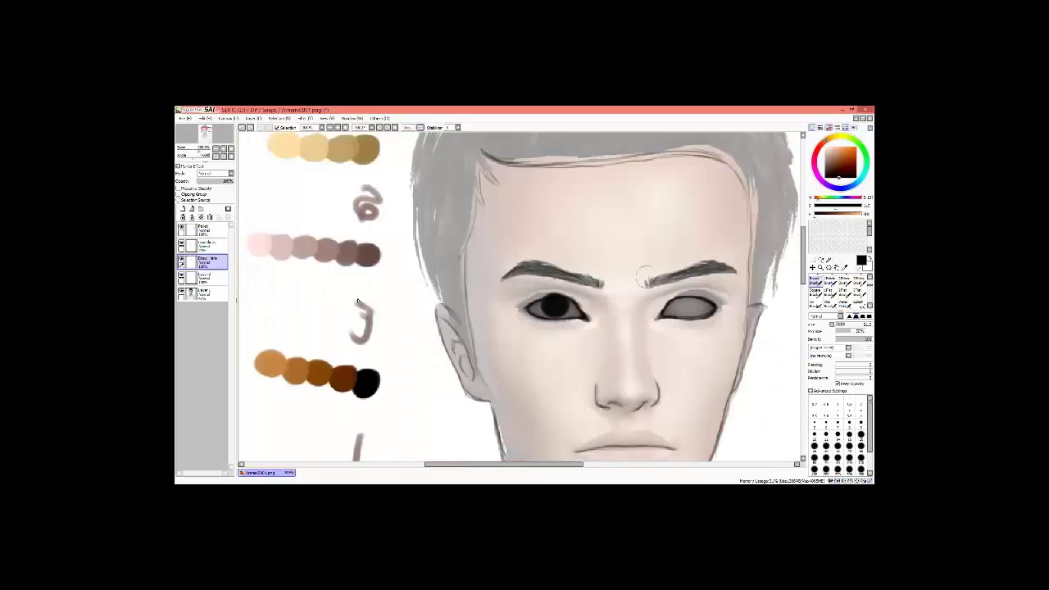
pyautogui.press('e')
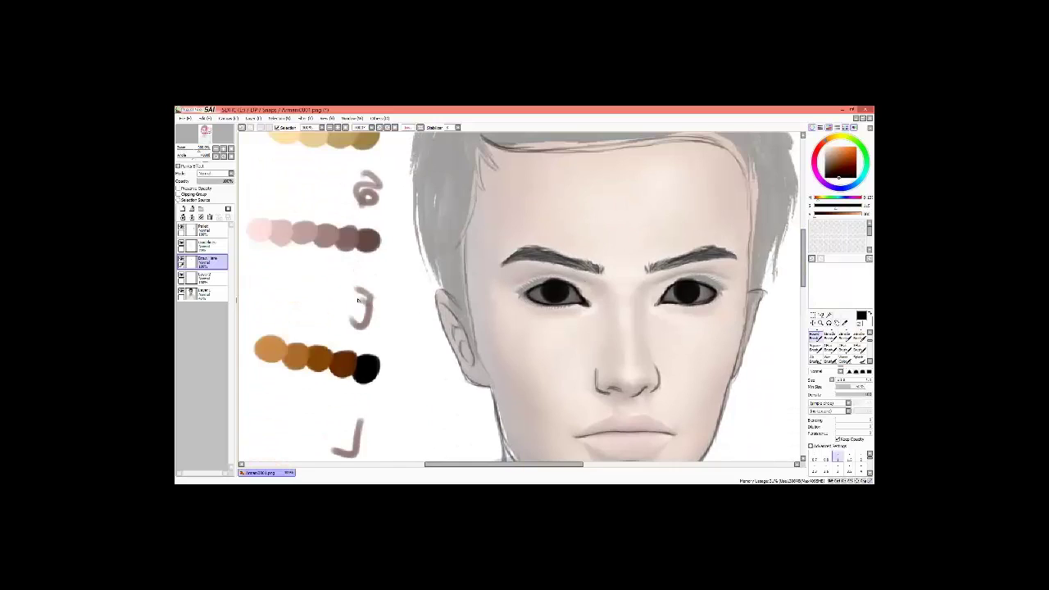
# Step: Paint both irises dark brown with the colour sampled from the eye swatch row
pyautogui.press('h')
pyautogui.press('alt')
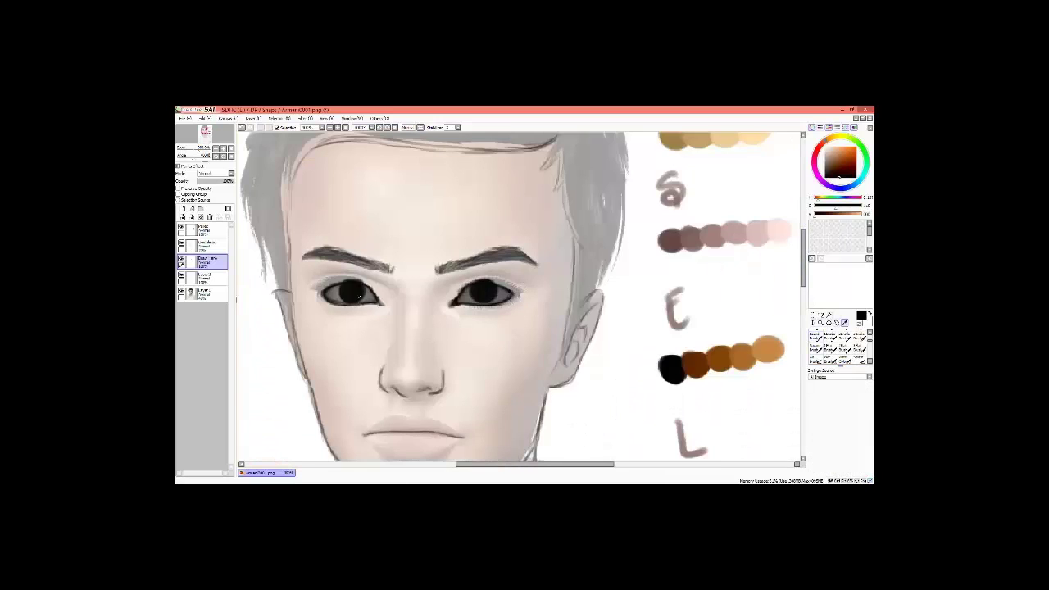
pyautogui.moveTo(477, 287); pyautogui.dragTo(490, 295)
pyautogui.moveTo(345, 288); pyautogui.dragTo(354, 287)
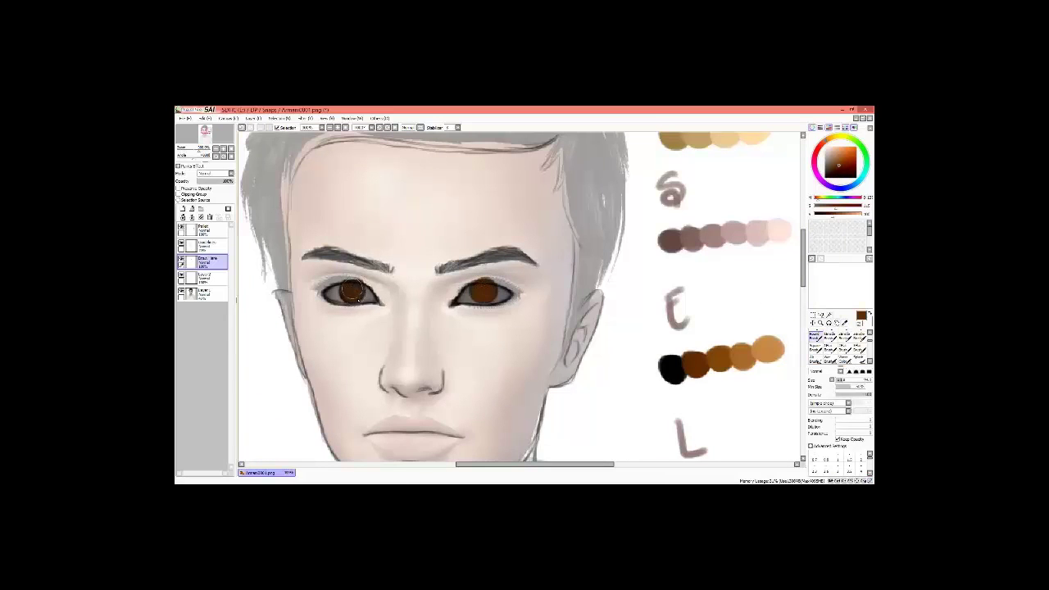
# Step: Paint black pupils in both irises on a new layer above Draw Here and blend them into the brown
pyautogui.keyDown('alt'); pyautogui.click(509, 295); pyautogui.keyUp('alt')
pyautogui.hotkey('ctrl', 'shift', 'n')
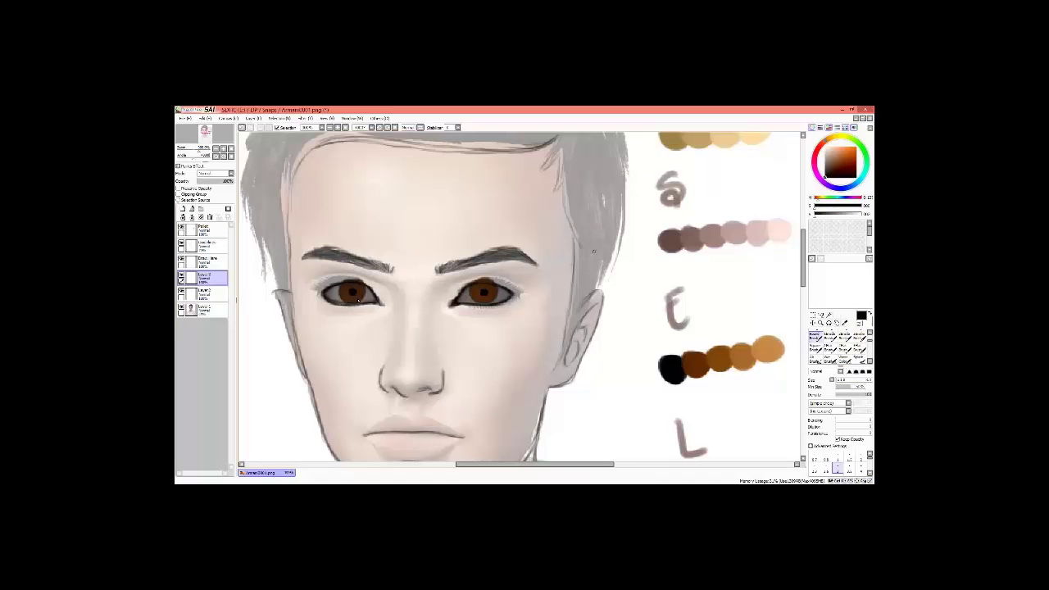
pyautogui.keyDown('alt'); pyautogui.click(358, 300); pyautogui.keyUp('alt')
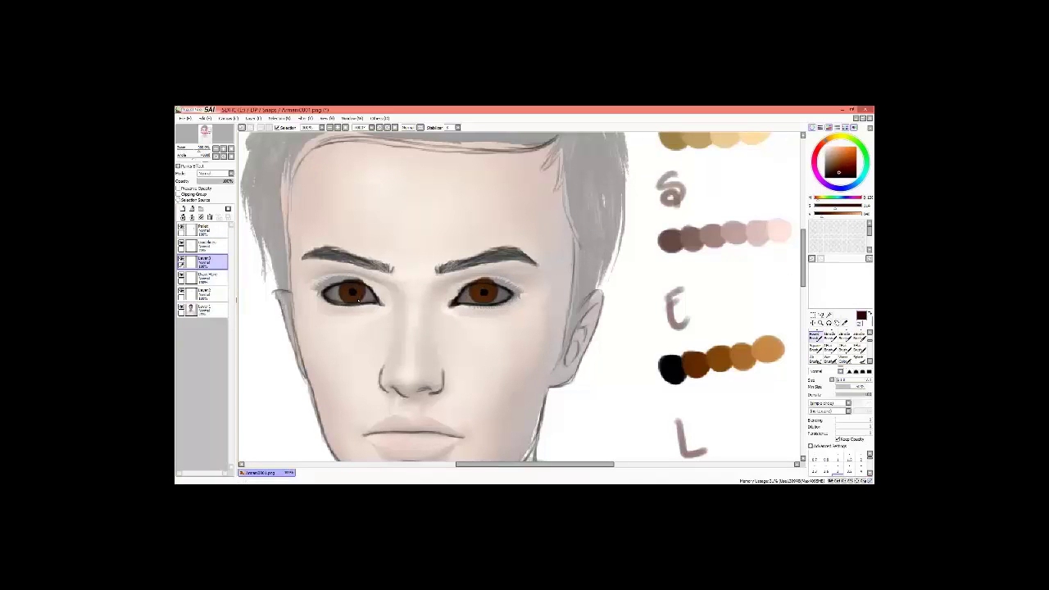
pyautogui.press('c')
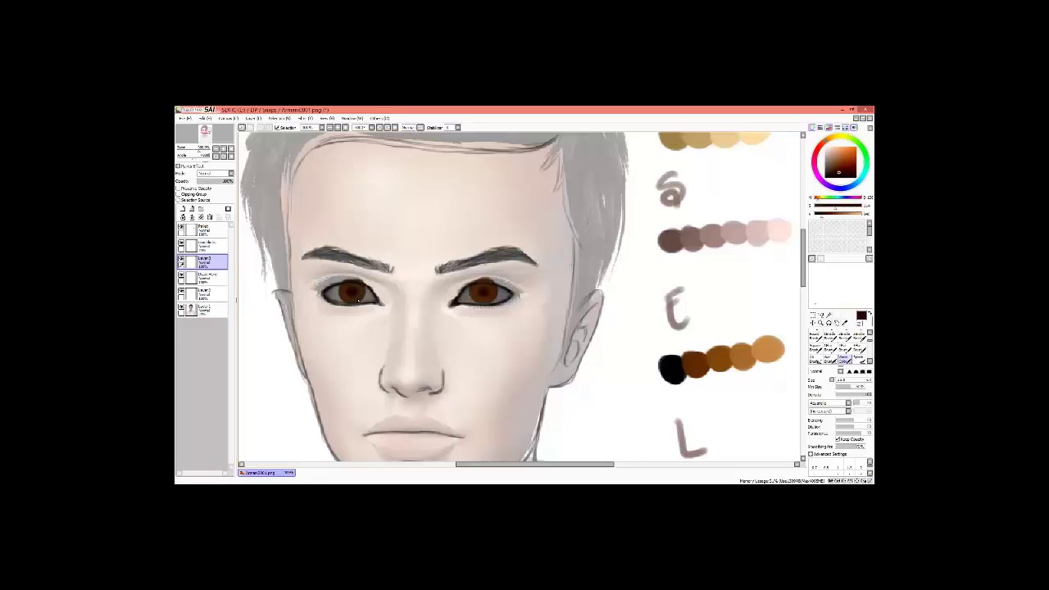
pyautogui.click(205, 277)
pyautogui.press('b')
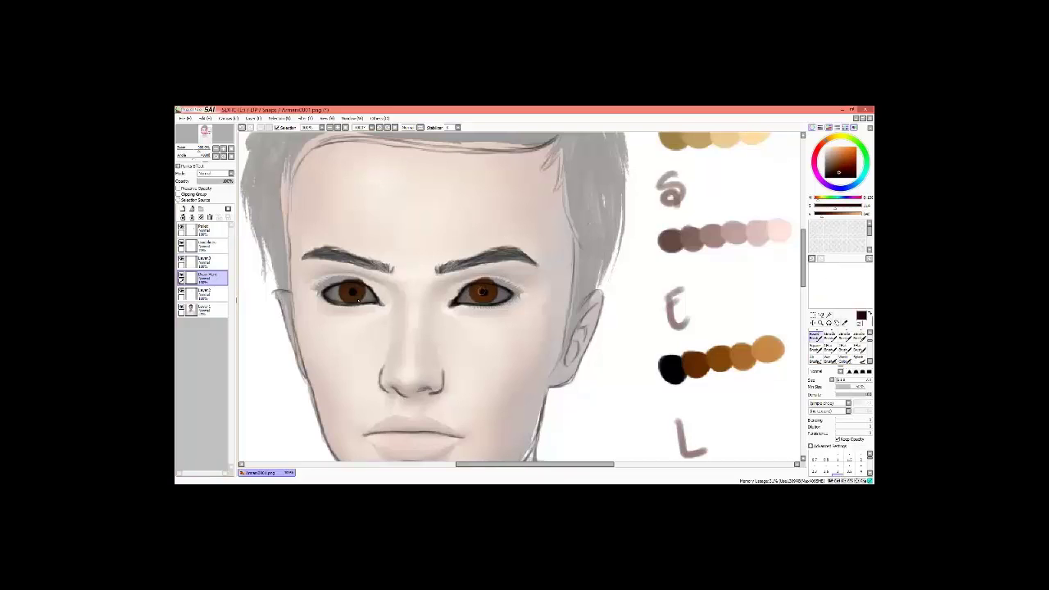
pyautogui.press('c')
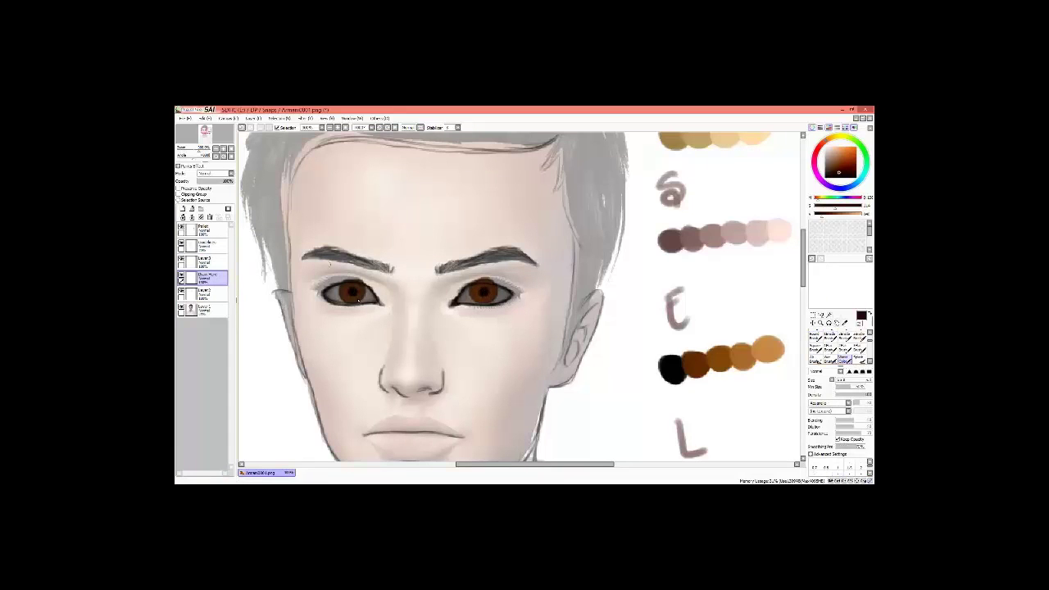
# Step: Rename the new pupil layer as Pupils and make the Draw Here layer active again
pyautogui.doubleClick(205, 261)
pyautogui.press('Return')
pyautogui.click(208, 278)
pyautogui.press('b')
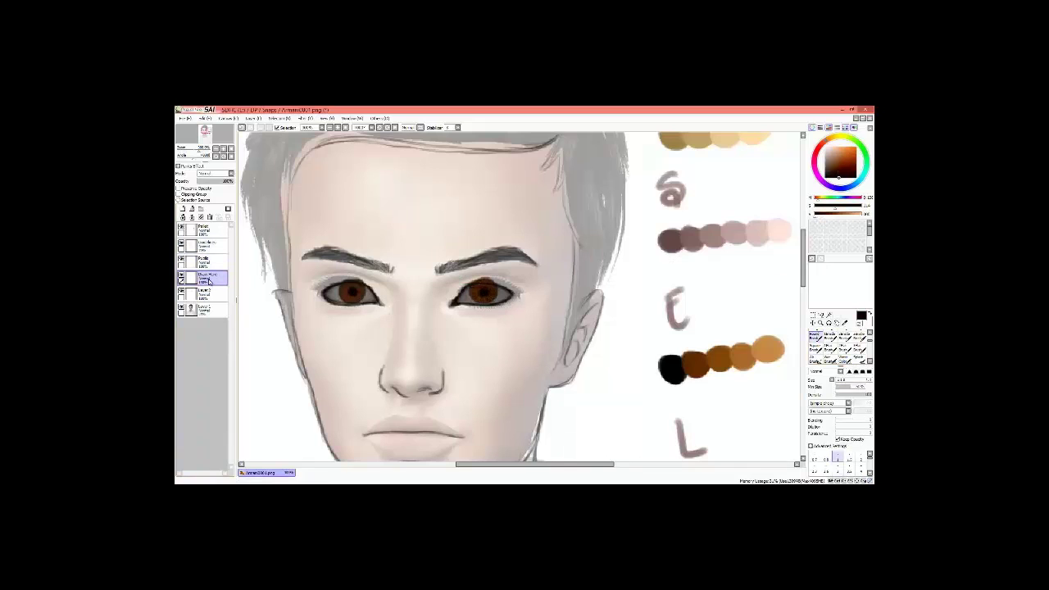
# Step: Draw black radial lines in the right-hand iris, copy them onto the left-hand iris and merge the copy into Draw Here
pyautogui.hotkey('ctrl', '+')
pyautogui.hotkey('ctrl', '-')
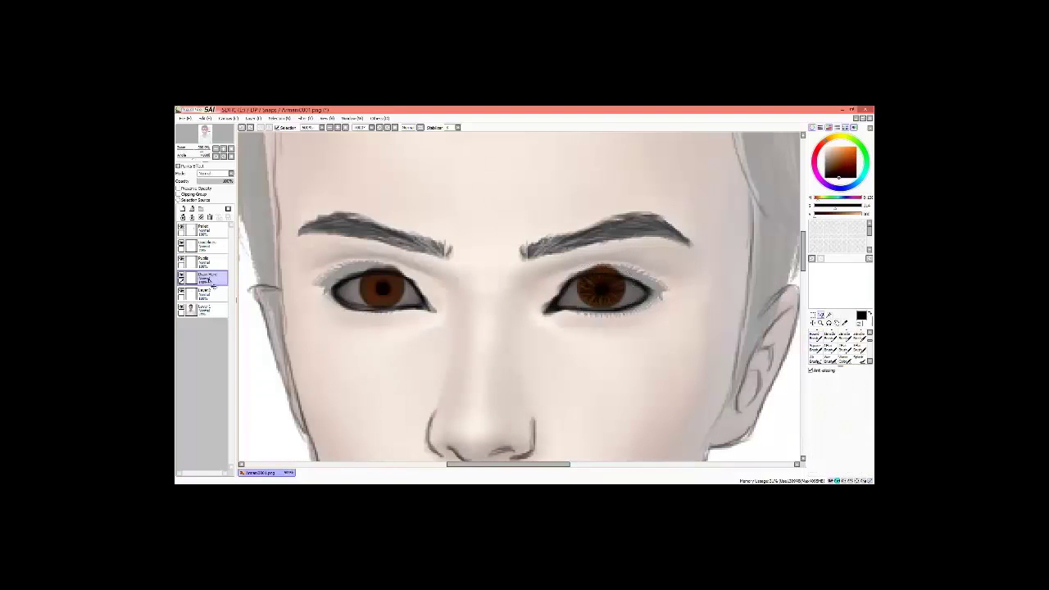
pyautogui.moveTo(611, 287); pyautogui.dragTo(578, 304)
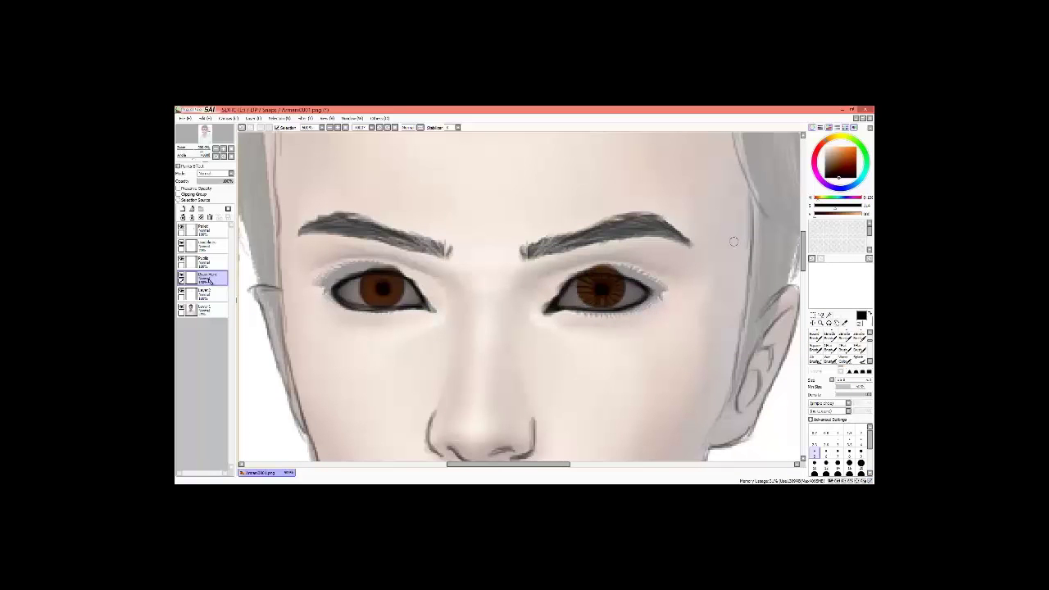
pyautogui.hotkey('ctrl', 'v')
pyautogui.hotkey('ctrl', 'd')
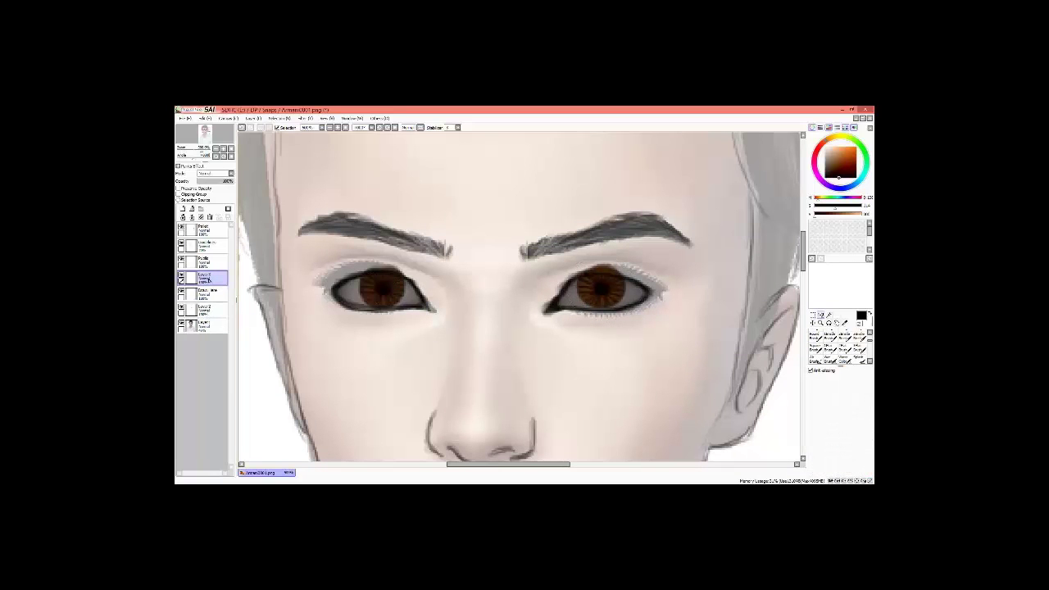
pyautogui.press('n')
pyautogui.hotkey('ctrl', 'e')
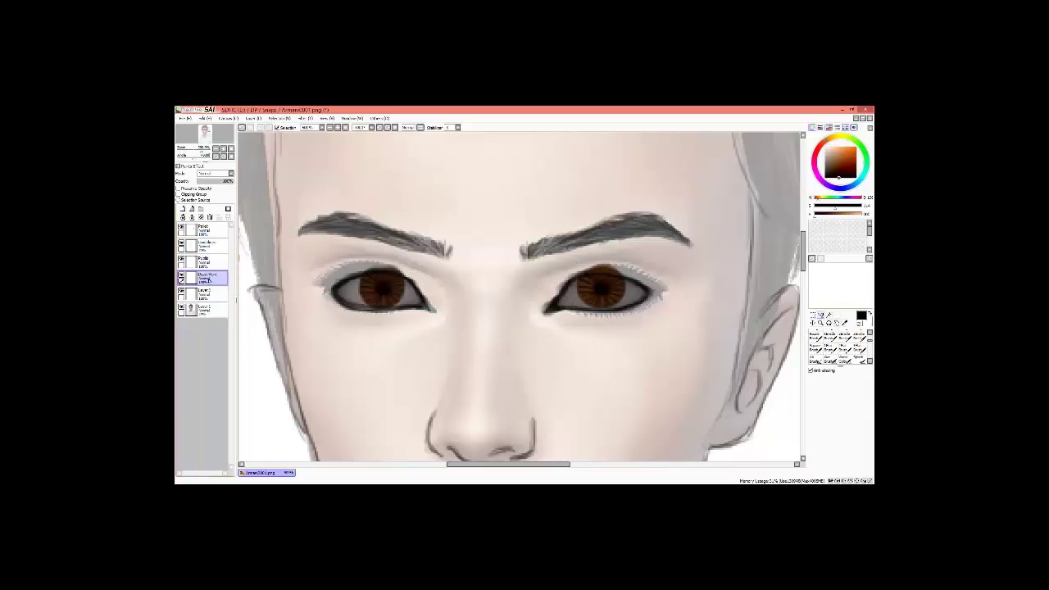
# Step: Rework the irises with sampled dark brown, duplicating the detail across both eyes and merging it into Draw Here
pyautogui.hscroll(5, 519, 297)
pyautogui.hscroll(-5, 519, 296)
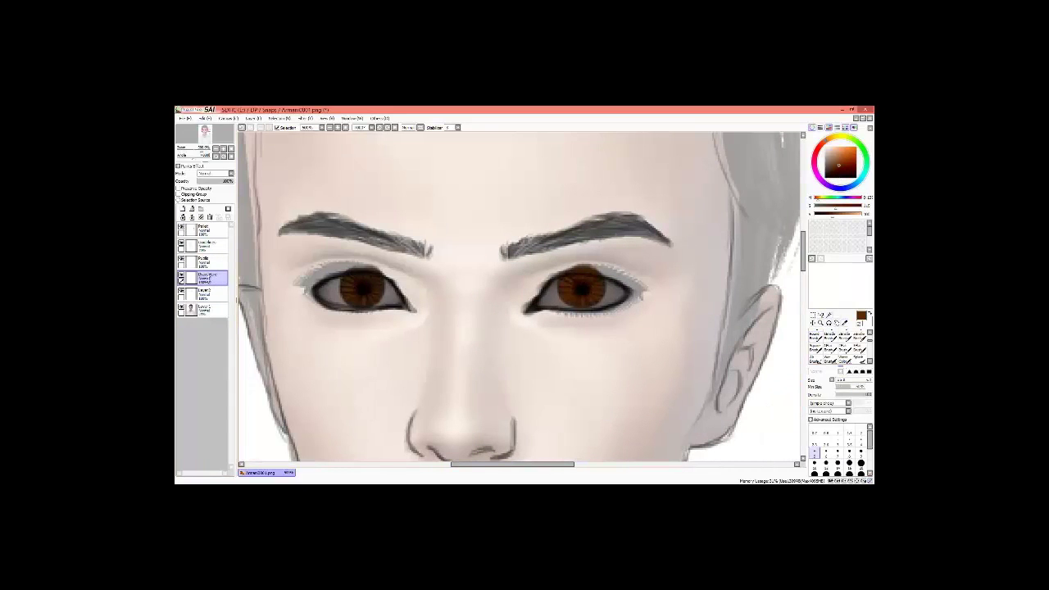
pyautogui.hotkey('ctrl', 'shift', 'n')
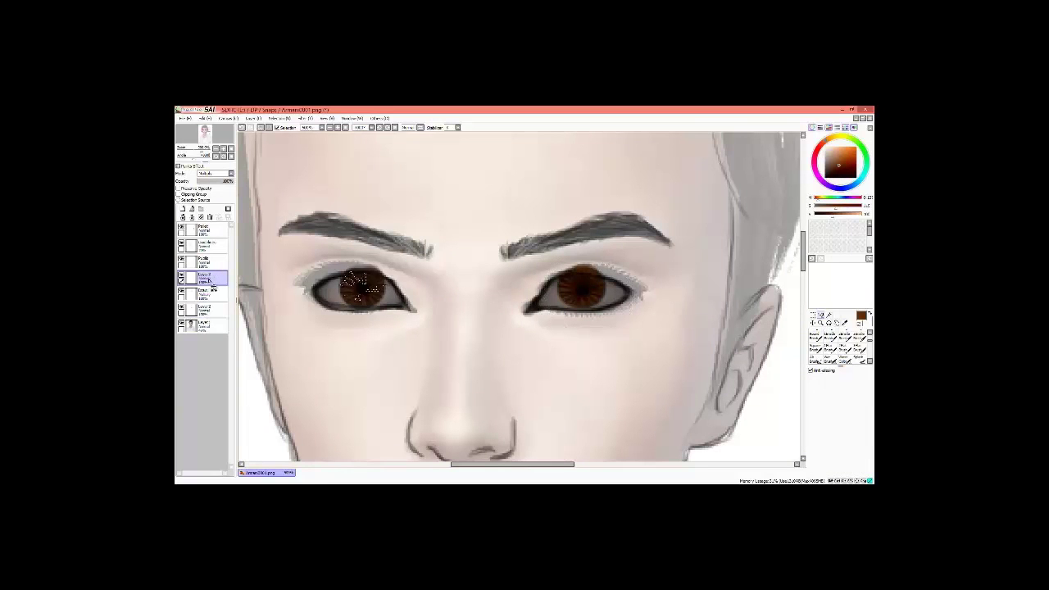
pyautogui.hotkey('ctrl', 'e')
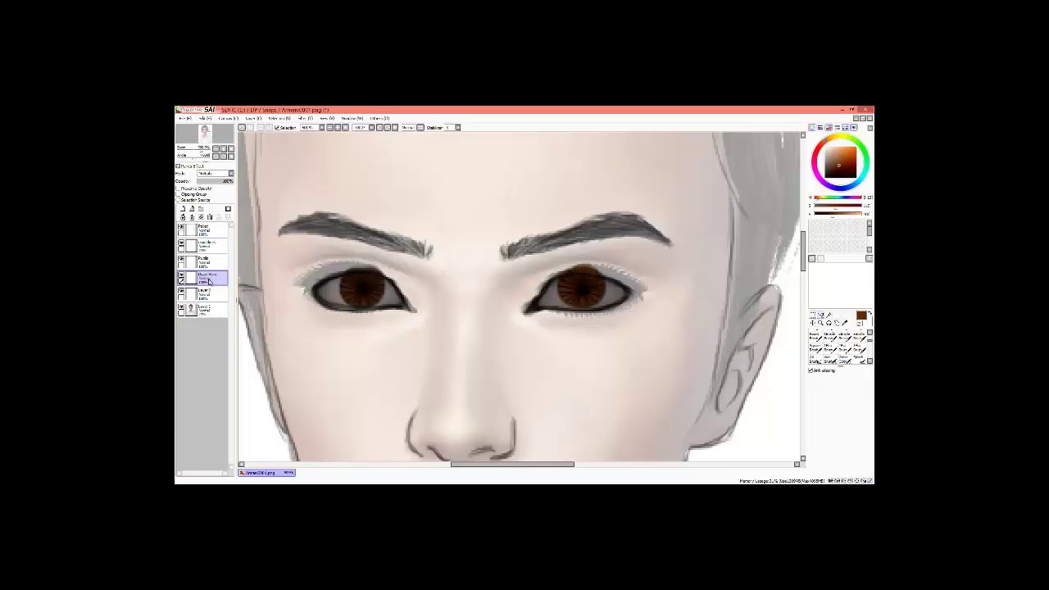
pyautogui.press('-')
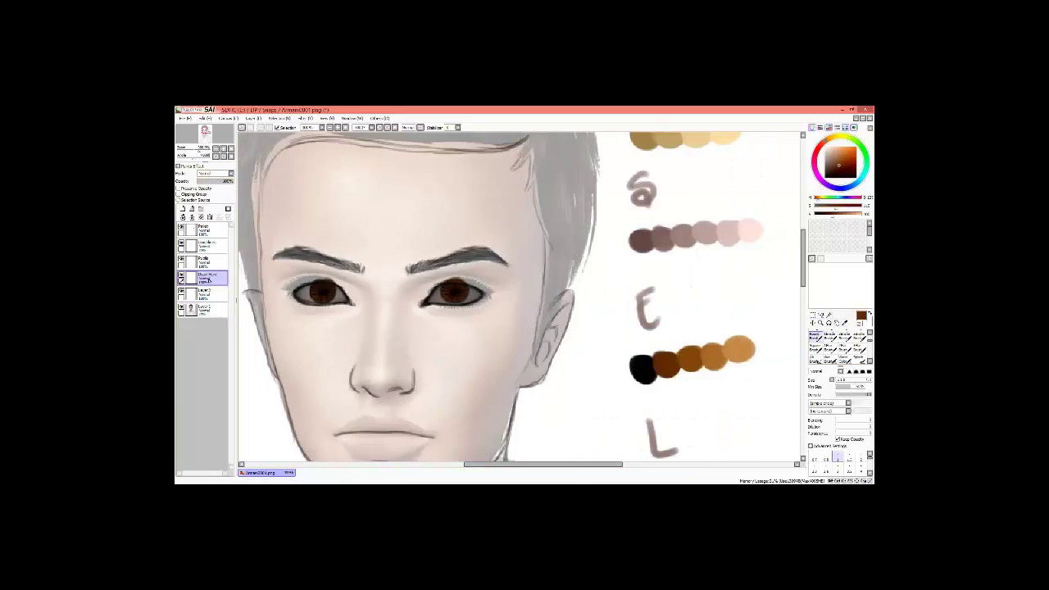
# Step: Add brown streaks to the right-hand iris, lasso and paste it over the left-hand one, and merge the layers
pyautogui.press('+')
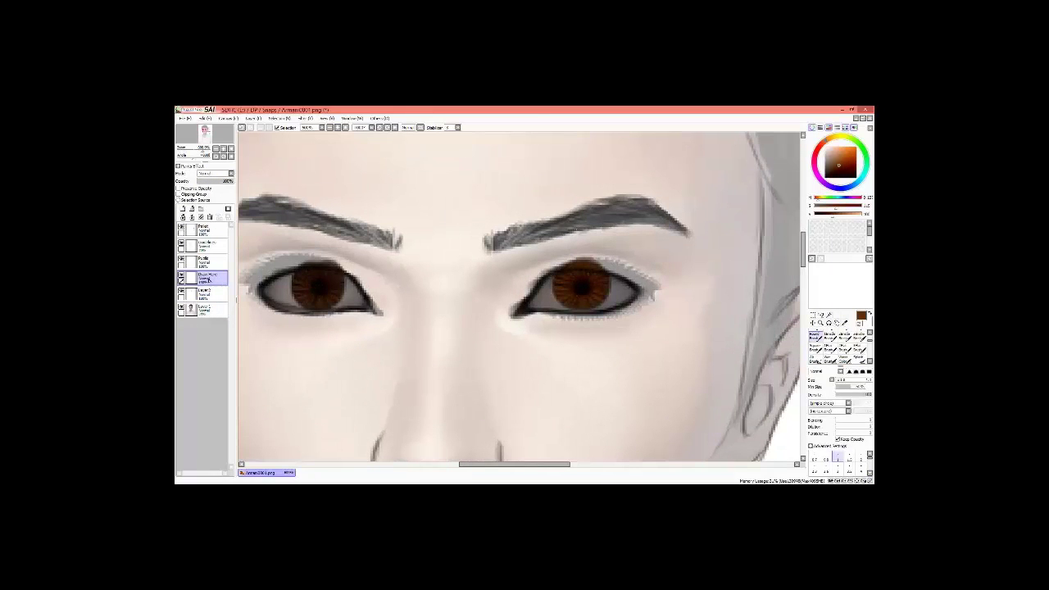
pyautogui.press('e')
pyautogui.press('a')
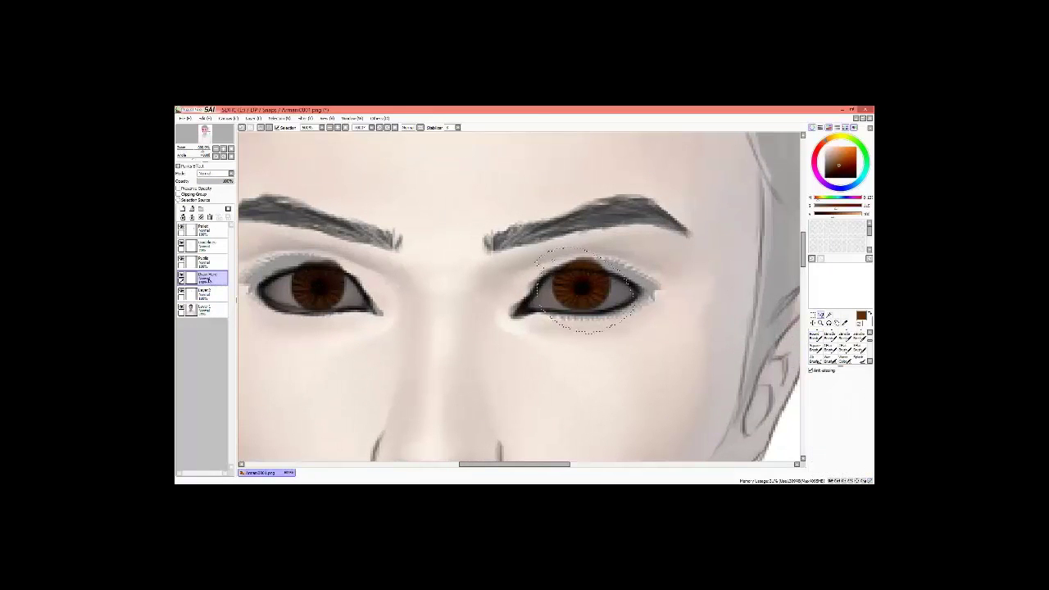
pyautogui.hotkey('ctrl', 'd')
pyautogui.hotkey('ctrl', 'v')
pyautogui.press('e')
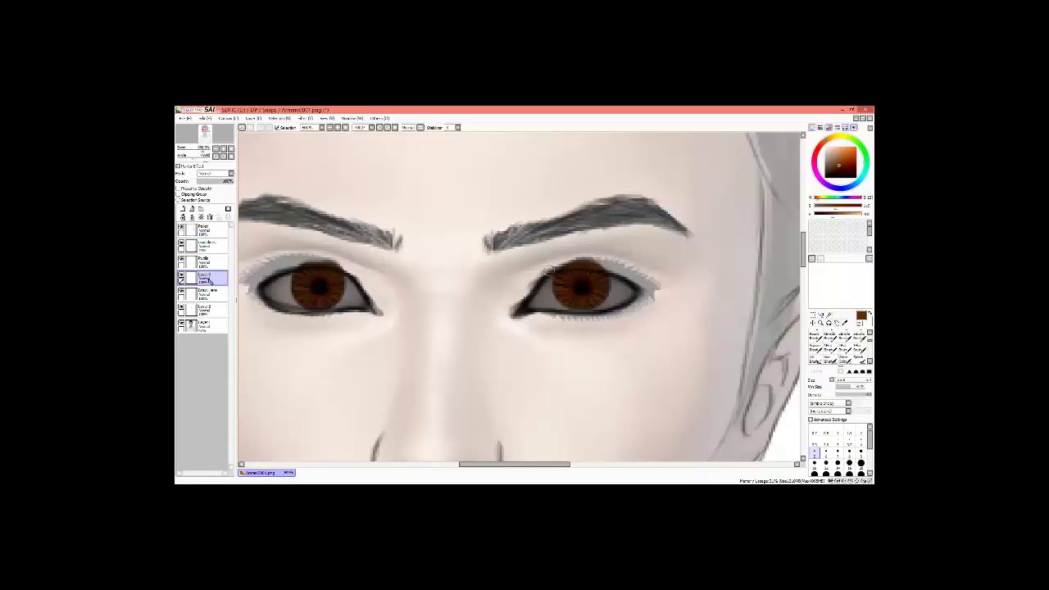
pyautogui.press('n')
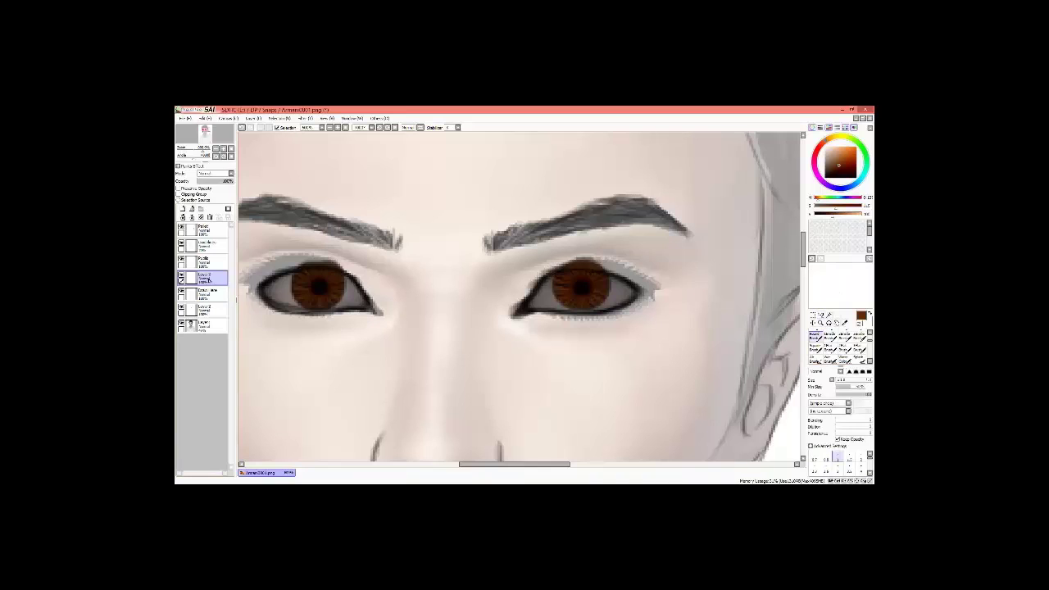
pyautogui.hotkey('ctrl', 'e')
# Step: Sample a lighter brown, paint fine rays around the pupils of both irises and merge them into Draw Here
pyautogui.press('-')
pyautogui.press('+')
pyautogui.press('Return')
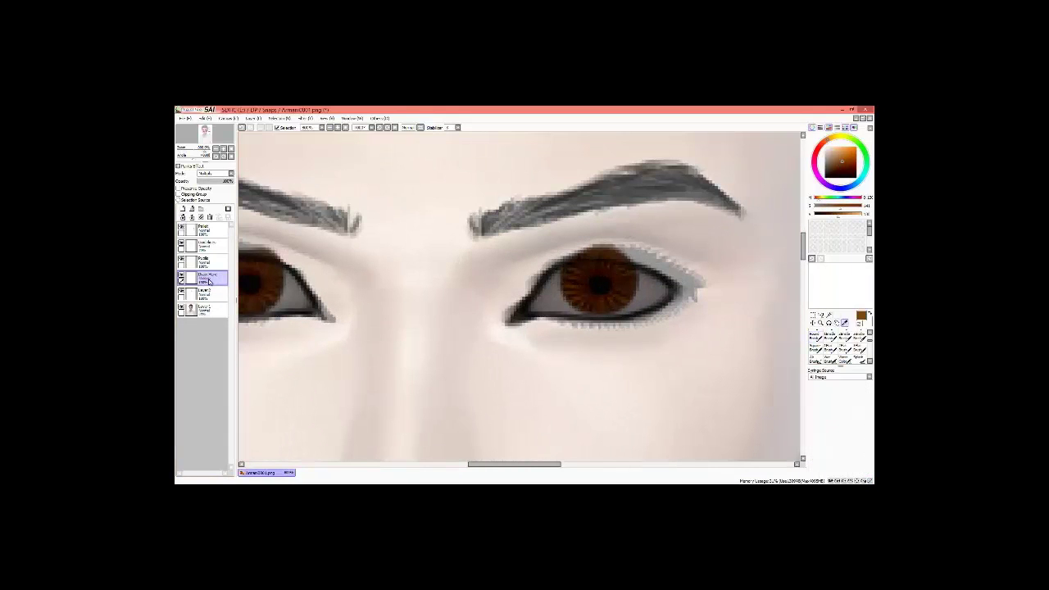
pyautogui.hotkey('ctrl', 'd')
pyautogui.press('b')
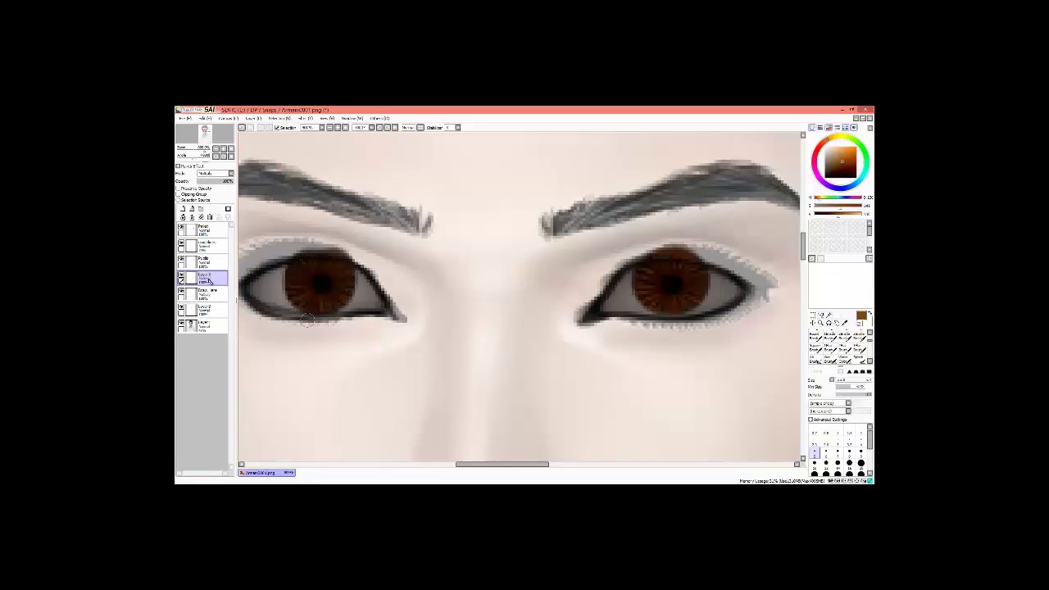
pyautogui.press('a')
pyautogui.hotkey('ctrl', 'e')
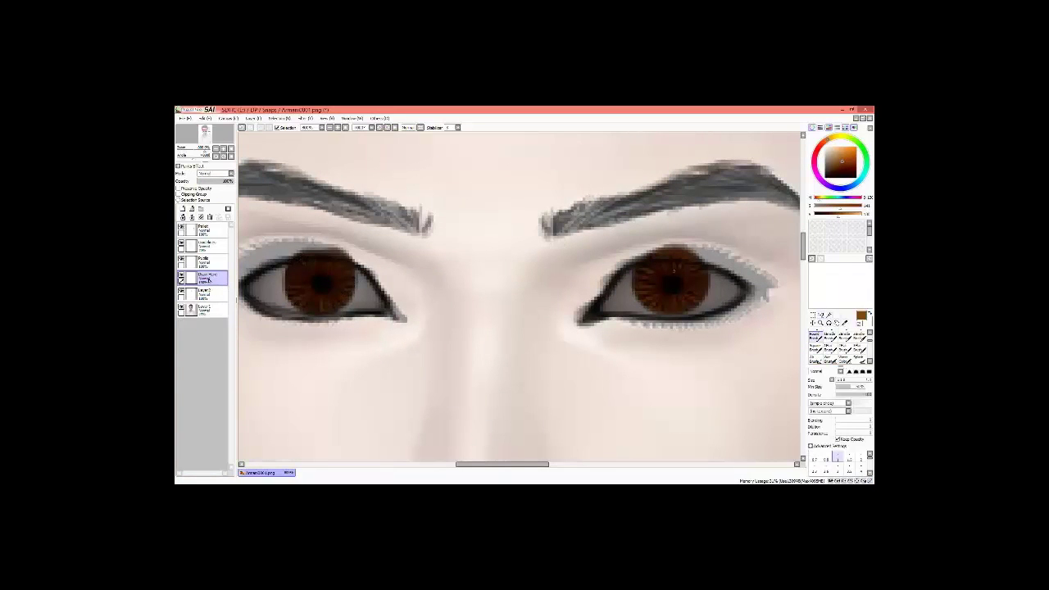
# Step: Paint brighter orange-brown rays in the right-hand iris, copy them to the left-hand iris and merge the copy
pyautogui.press('b')
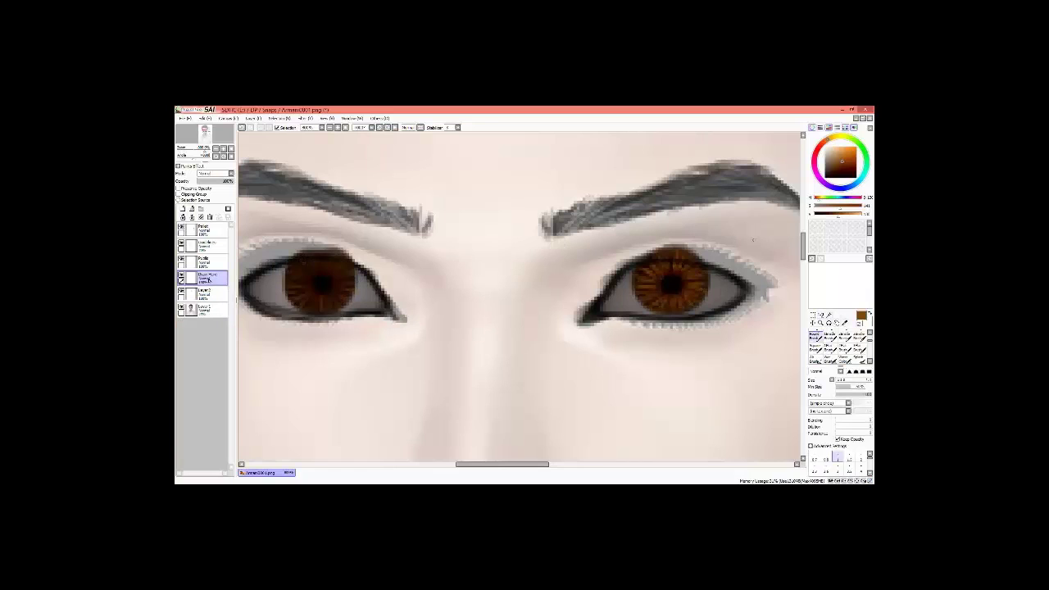
pyautogui.hotkey('ctrl', 'c')
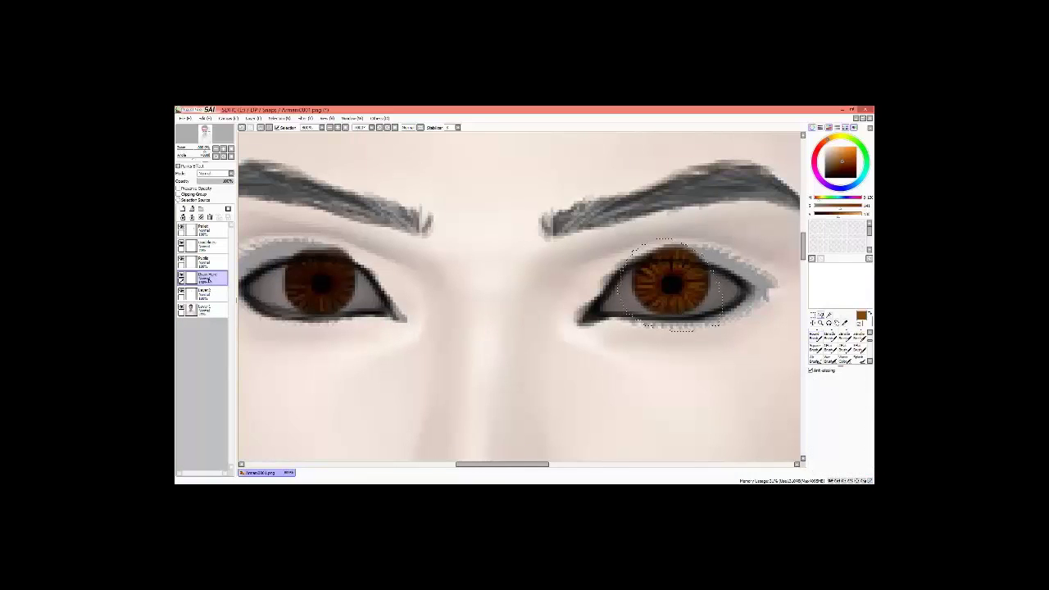
pyautogui.hotkey('ctrl', 'v')
pyautogui.hotkey('ctrl', 'e')
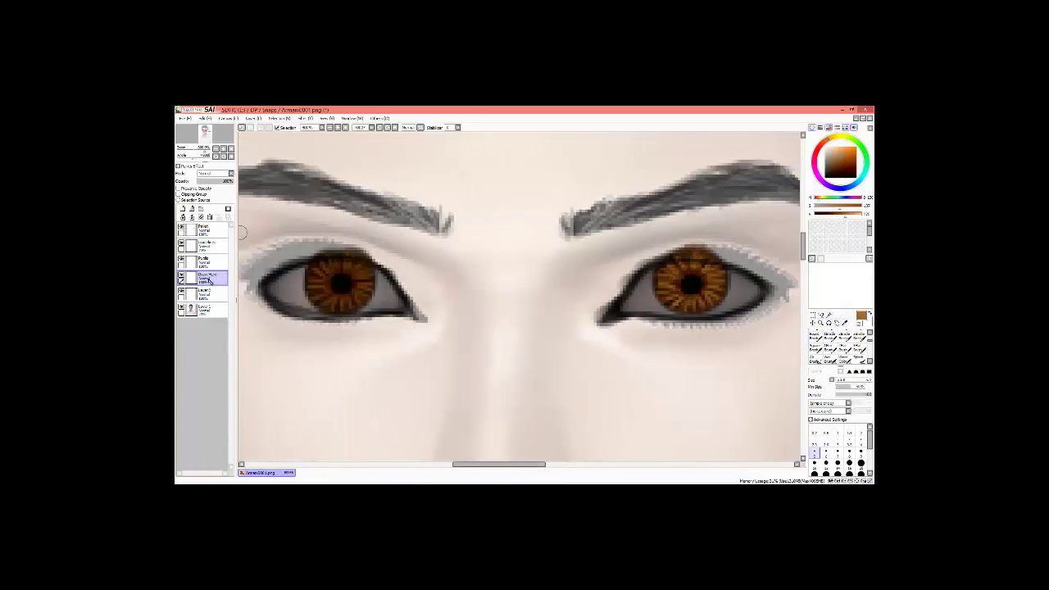
pyautogui.hotkey('ctrl', 'v')
pyautogui.hotkey('ctrl', 'd')
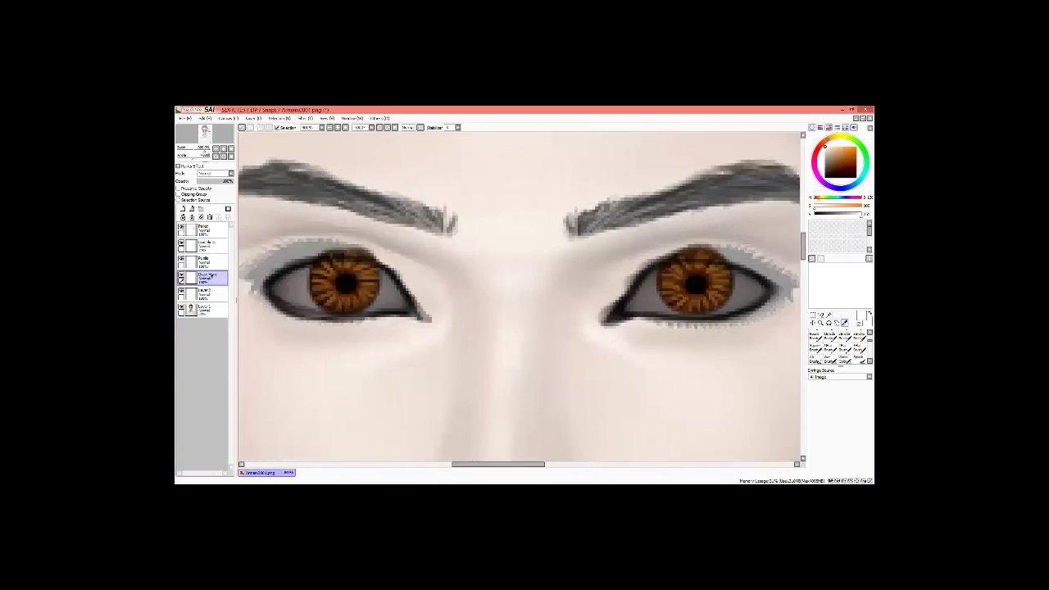
pyautogui.click(207, 293)
pyautogui.press('n')
pyautogui.moveTo(648, 291)
pyautogui.mouseDown()
pyautogui.moveTo(739, 297)
pyautogui.moveTo(653, 295)
pyautogui.mouseUp()
pyautogui.moveTo(297, 279)
pyautogui.mouseDown()
pyautogui.moveTo(385, 288)
pyautogui.moveTo(391, 298)
pyautogui.moveTo(374, 303)
pyautogui.moveTo(308, 287)
pyautogui.mouseUp()
pyautogui.hotkey('ctrl', 'z')
pyautogui.hotkey('ctrl', 'z')
pyautogui.hotkey('ctrl', 'z')
pyautogui.hotkey('ctrl', 'z')
pyautogui.hotkey('ctrl', 'z')
pyautogui.hotkey('ctrl', 'z')
pyautogui.hotkey('ctrl', 'z')
pyautogui.click(208, 280)
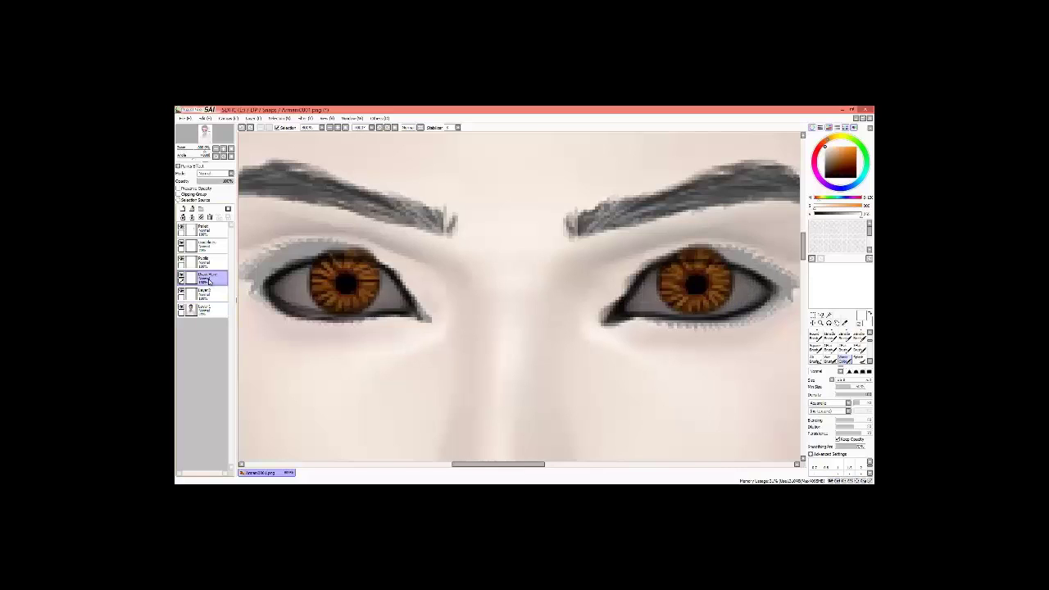
pyautogui.moveTo(676, 299); pyautogui.dragTo(717, 296)
pyautogui.hotkey('ctrl', 'z')
pyautogui.moveTo(664, 275)
pyautogui.mouseDown()
pyautogui.moveTo(721, 273)
pyautogui.moveTo(677, 288)
pyautogui.moveTo(717, 302)
pyautogui.mouseUp()
pyautogui.moveTo(315, 262)
pyautogui.mouseDown()
pyautogui.moveTo(344, 261)
pyautogui.moveTo(377, 297)
pyautogui.mouseUp()
pyautogui.press('c')
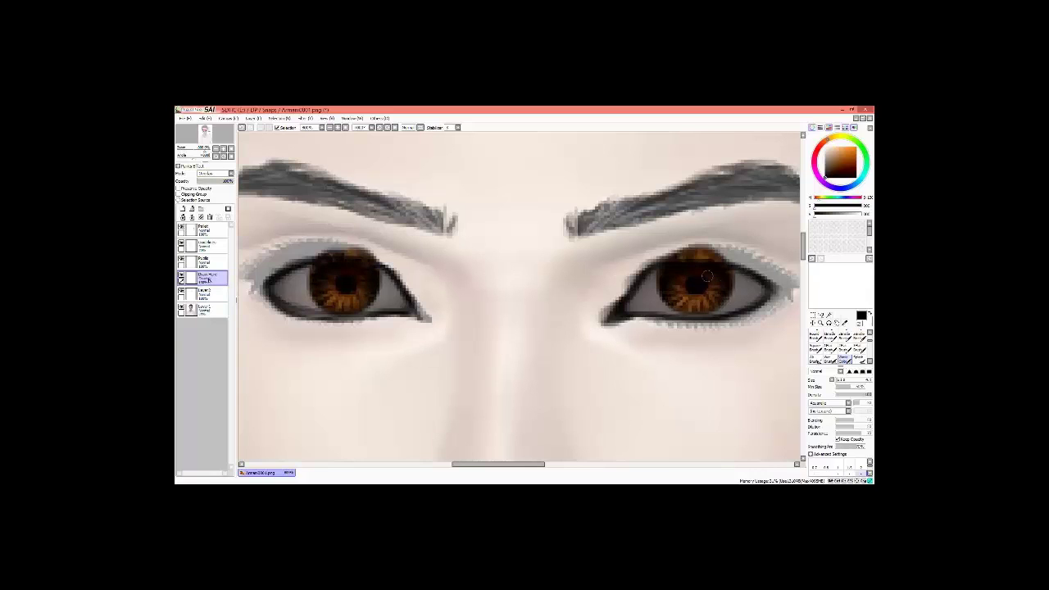
pyautogui.hotkey('ctrl', 'z')
pyautogui.hotkey('ctrl', 'z')
pyautogui.hotkey('ctrl', 'z')
pyautogui.hotkey('ctrl', 'z')
# Step: Shade the upper halves of both irises with black and blend the shadow downwards
pyautogui.moveTo(668, 299); pyautogui.dragTo(676, 270)
pyautogui.moveTo(725, 302)
pyautogui.mouseDown()
pyautogui.moveTo(672, 272)
pyautogui.moveTo(716, 273)
pyautogui.mouseUp()
pyautogui.moveTo(316, 299)
pyautogui.mouseDown()
pyautogui.moveTo(372, 287)
pyautogui.moveTo(376, 267)
pyautogui.moveTo(324, 279)
pyautogui.mouseUp()
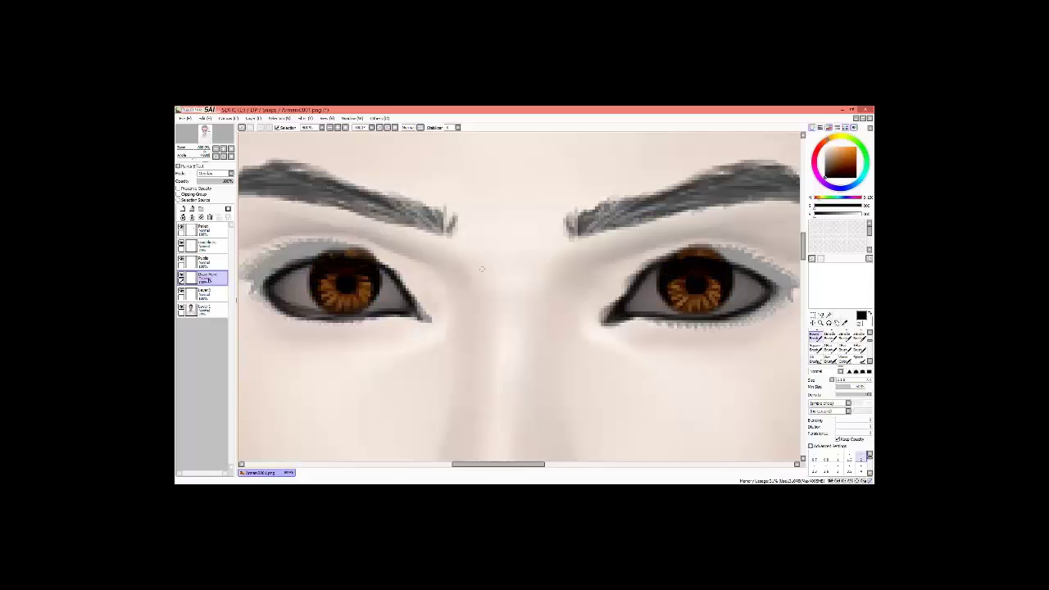
pyautogui.press('c')
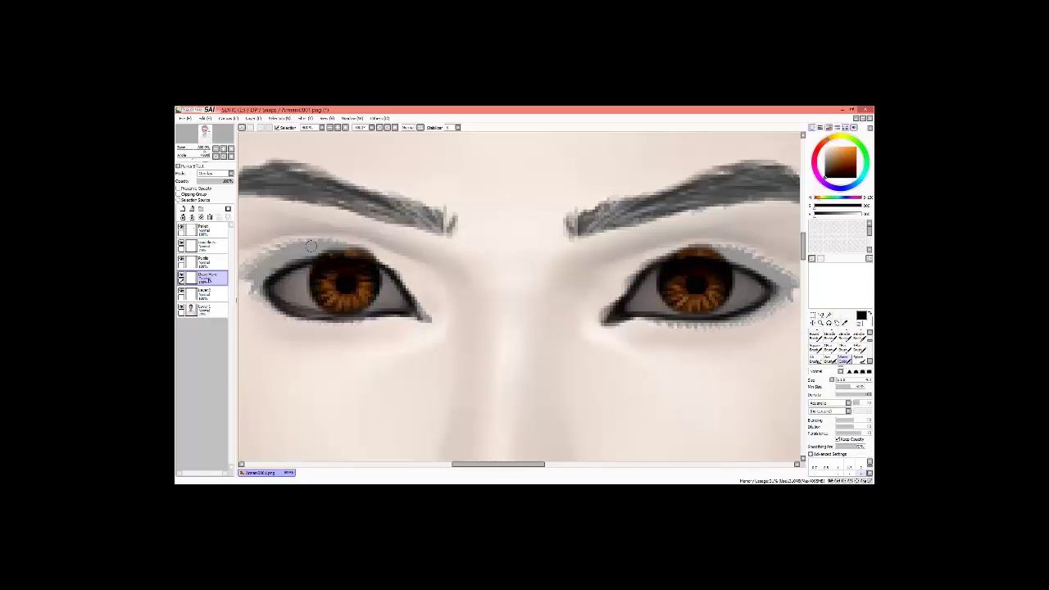
# Step: Darken the edges of both eyeballs with black along the eyelids and blend the shading into the grey
pyautogui.press('b')
pyautogui.moveTo(639, 291); pyautogui.dragTo(738, 282)
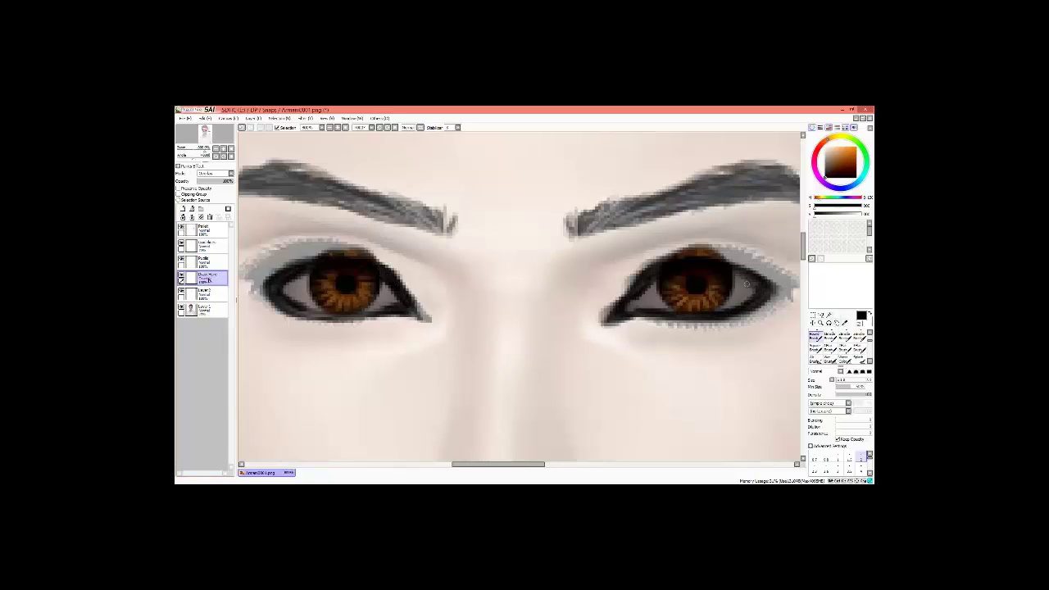
pyautogui.press('c')
pyautogui.moveTo(643, 295)
pyautogui.mouseDown()
pyautogui.moveTo(722, 304)
pyautogui.moveTo(746, 283)
pyautogui.mouseUp()
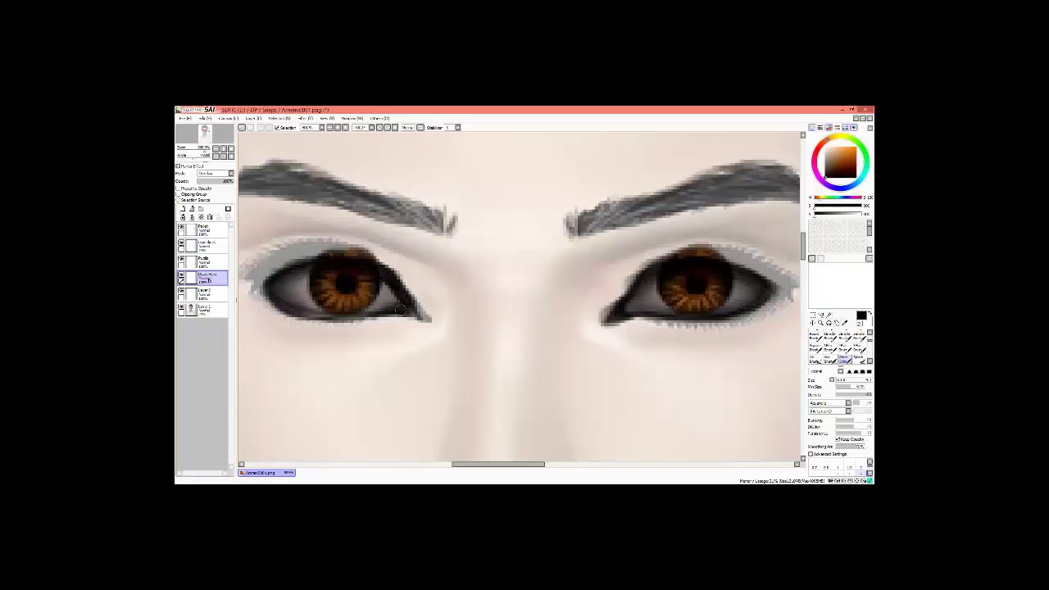
pyautogui.scroll(-1, 759, 234)
pyautogui.press('x')
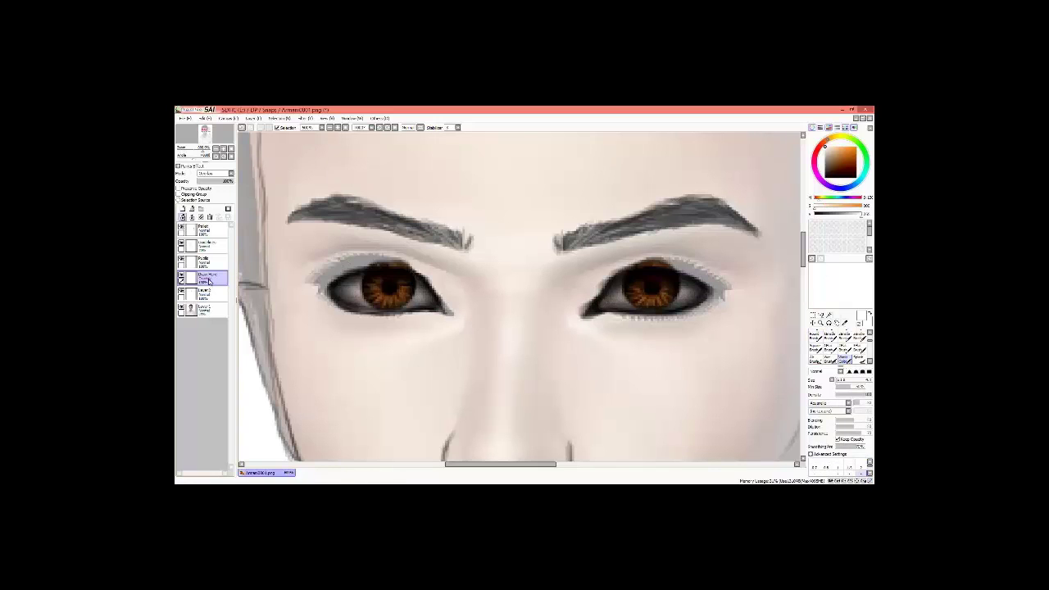
pyautogui.press('n')
pyautogui.click(633, 281)
pyautogui.hotkey('ctrl', 'z')
pyautogui.hotkey('ctrl', 'z')
pyautogui.hotkey('ctrl', 'z')
pyautogui.hotkey('ctrl', 'z')
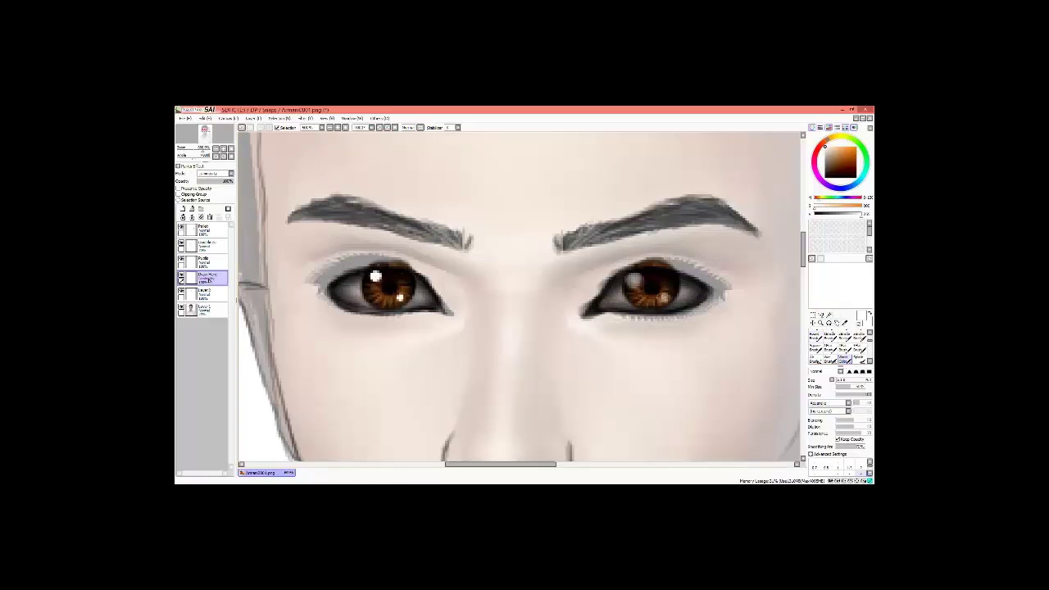
pyautogui.hotkey('ctrl', 'z')
pyautogui.hotkey('ctrl', 'z')
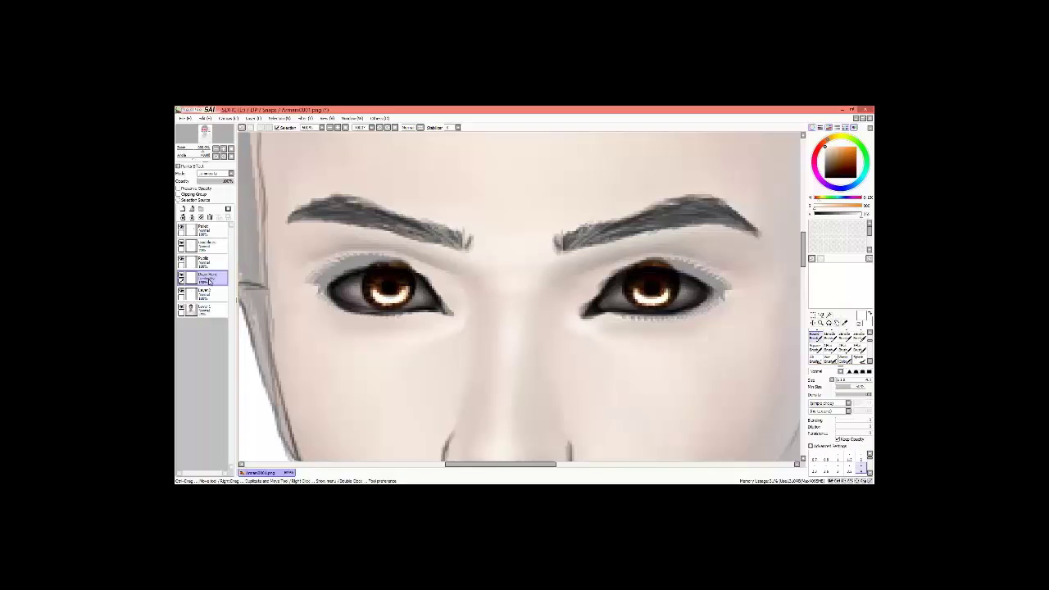
# Step: Soften the white glow on the lower halves of both irises
pyautogui.press('c')
pyautogui.hotkey('ctrl', 'z')
pyautogui.hotkey('ctrl', 'z')
pyautogui.hotkey('ctrl', 'z')
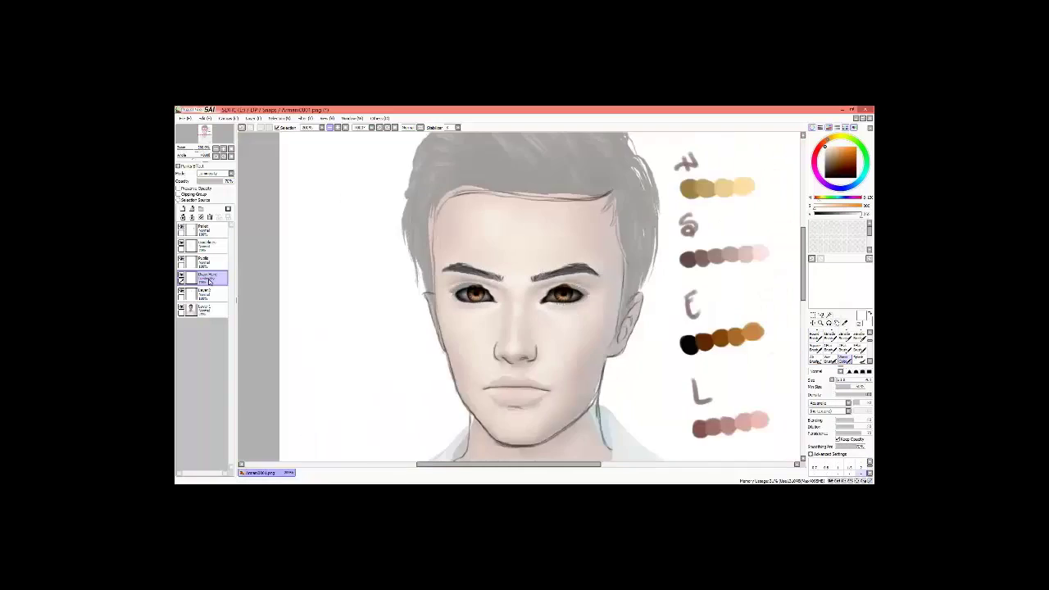
# Step: Try white highlight dots on both irises, a large one at the upper left and a small one at the lower right
pyautogui.hotkey('ctrl', 'z')
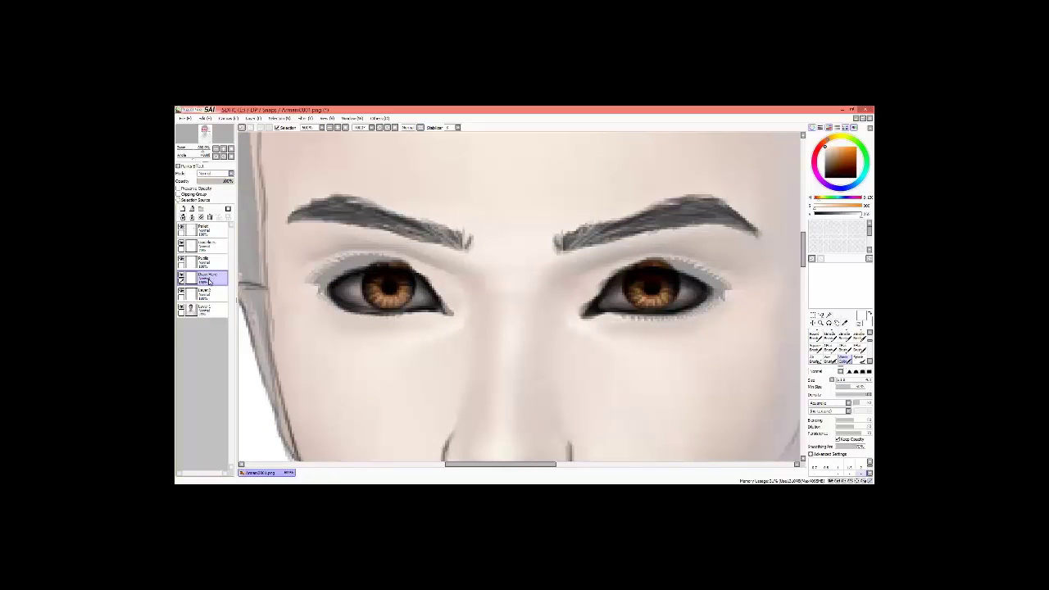
pyautogui.press('n')
pyautogui.hotkey('ctrl', 'y')
pyautogui.press('[')
pyautogui.hotkey('ctrl', 'y')
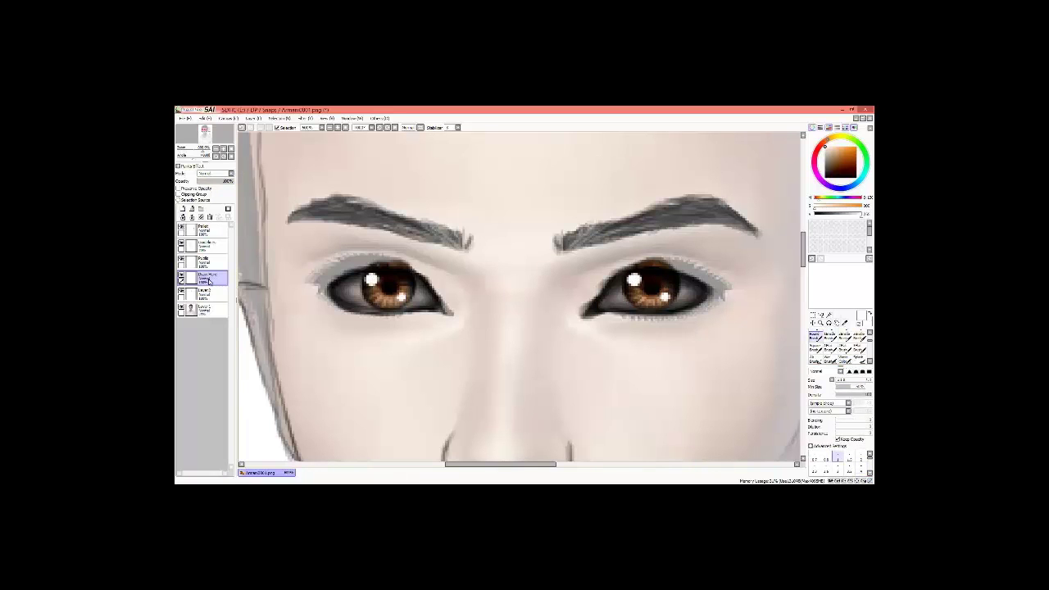
pyautogui.hotkey('ctrl', 'z')
pyautogui.hotkey('ctrl', '-')
pyautogui.hotkey('ctrl', '-')
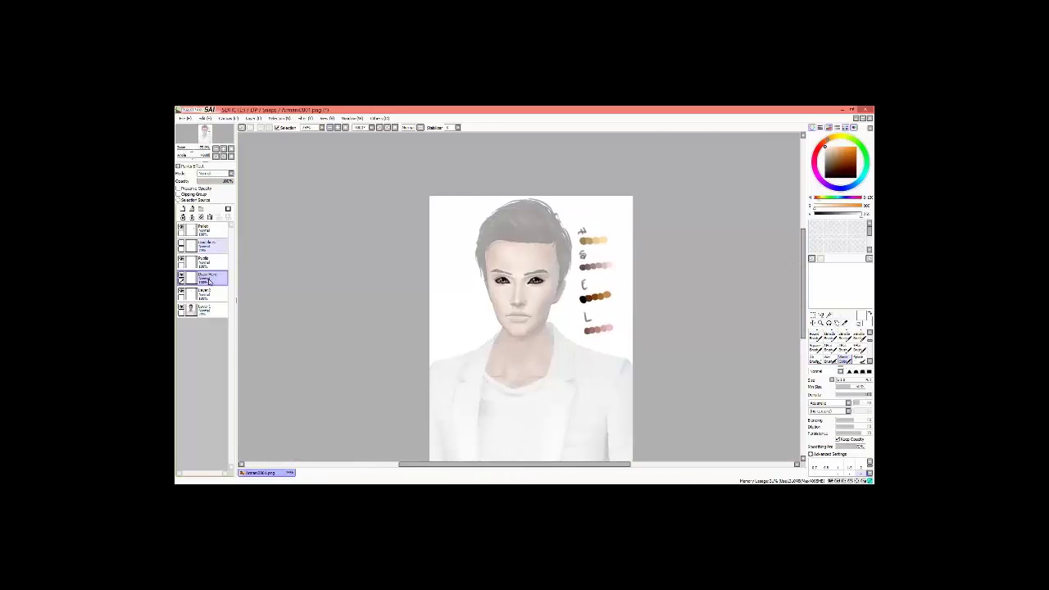
pyautogui.hotkey('ctrl', '+')
pyautogui.hotkey('ctrl', '+')
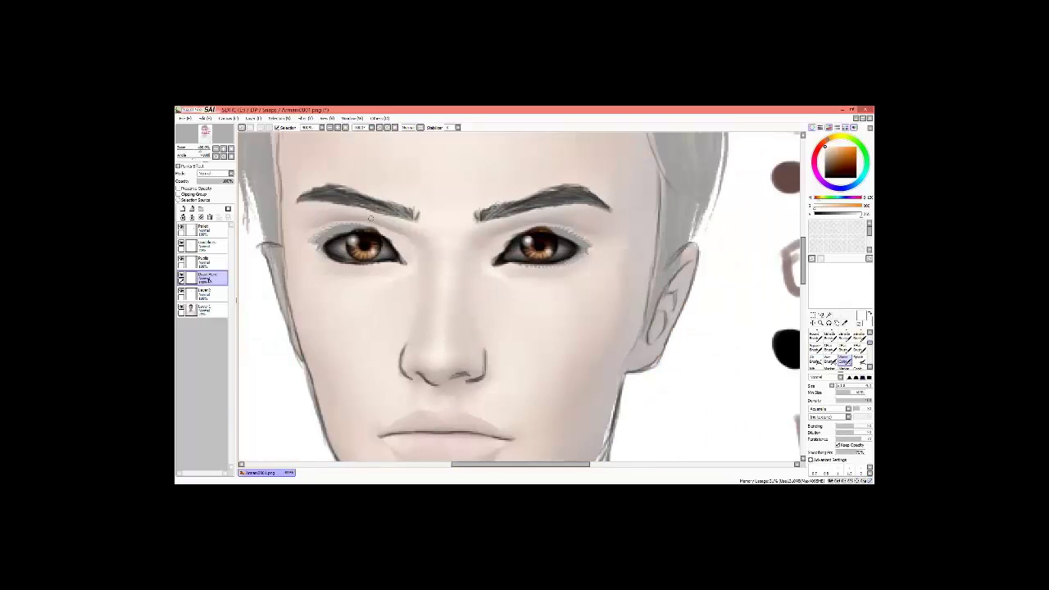
pyautogui.hotkey('ctrl', 'z')
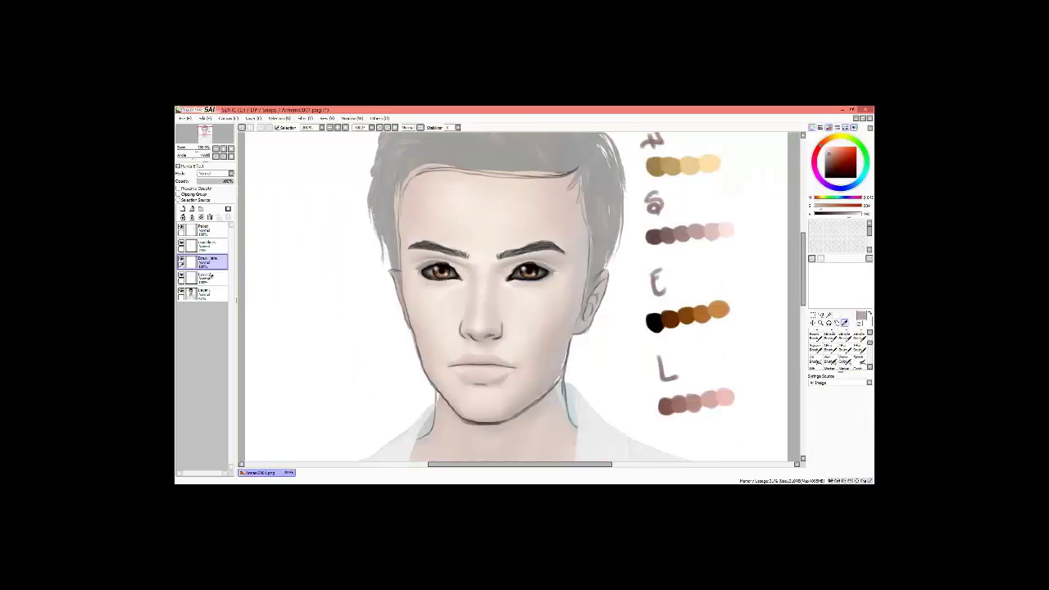
# Step: Try blocking in the skin with mauve strokes along the hairline, face edges, jaw and ear
pyautogui.click(814, 336)
pyautogui.moveTo(411, 176)
pyautogui.mouseDown()
pyautogui.moveTo(401, 305)
pyautogui.moveTo(436, 392)
pyautogui.mouseUp()
pyautogui.moveTo(431, 367); pyautogui.dragTo(509, 422)
pyautogui.moveTo(590, 320); pyautogui.dragTo(546, 397)
pyautogui.moveTo(607, 274); pyautogui.dragTo(587, 328)
pyautogui.moveTo(405, 192); pyautogui.dragTo(574, 176)
pyautogui.moveTo(566, 184); pyautogui.dragTo(581, 269)
pyautogui.moveTo(459, 328); pyautogui.dragTo(517, 360)
pyautogui.hotkey('ctrl', 'z')
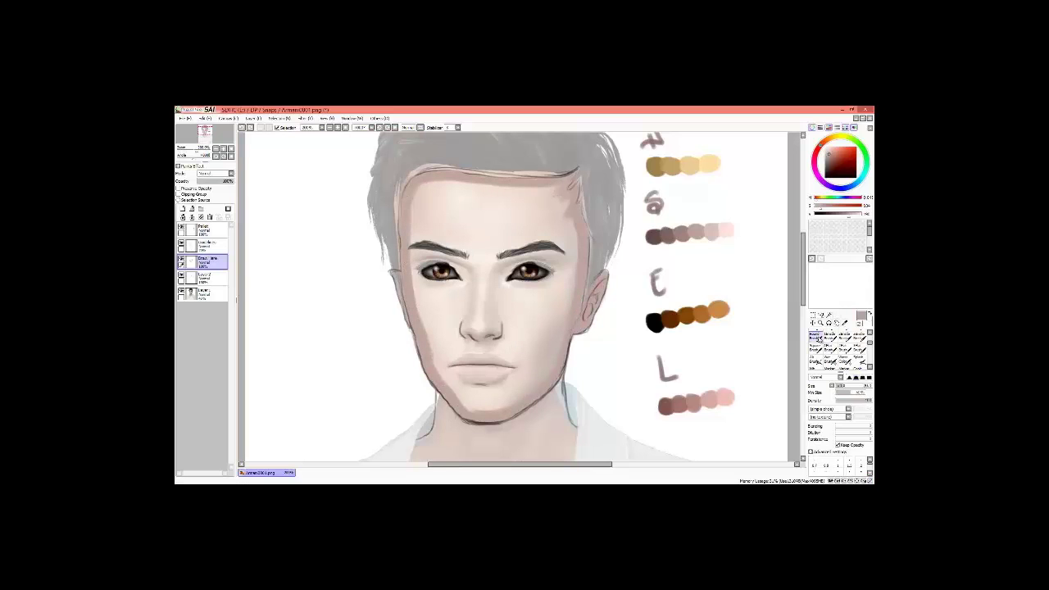
pyautogui.press(']')
pyautogui.moveTo(418, 196); pyautogui.dragTo(565, 262)
pyautogui.moveTo(492, 271)
pyautogui.mouseDown()
pyautogui.moveTo(558, 287)
pyautogui.moveTo(426, 271)
pyautogui.moveTo(525, 369)
pyautogui.mouseUp()
pyautogui.scroll(-3, 524, 328)
pyautogui.moveTo(422, 291)
pyautogui.mouseDown()
pyautogui.moveTo(414, 311)
pyautogui.moveTo(500, 401)
pyautogui.moveTo(574, 254)
pyautogui.mouseUp()
pyautogui.moveTo(434, 246)
pyautogui.mouseDown()
pyautogui.moveTo(433, 328)
pyautogui.moveTo(534, 351)
pyautogui.mouseUp()
pyautogui.scroll(3, 534, 351)
pyautogui.scroll(3, 525, 295)
pyautogui.moveTo(587, 270)
pyautogui.mouseDown()
pyautogui.moveTo(634, 279)
pyautogui.moveTo(643, 300)
pyautogui.mouseUp()
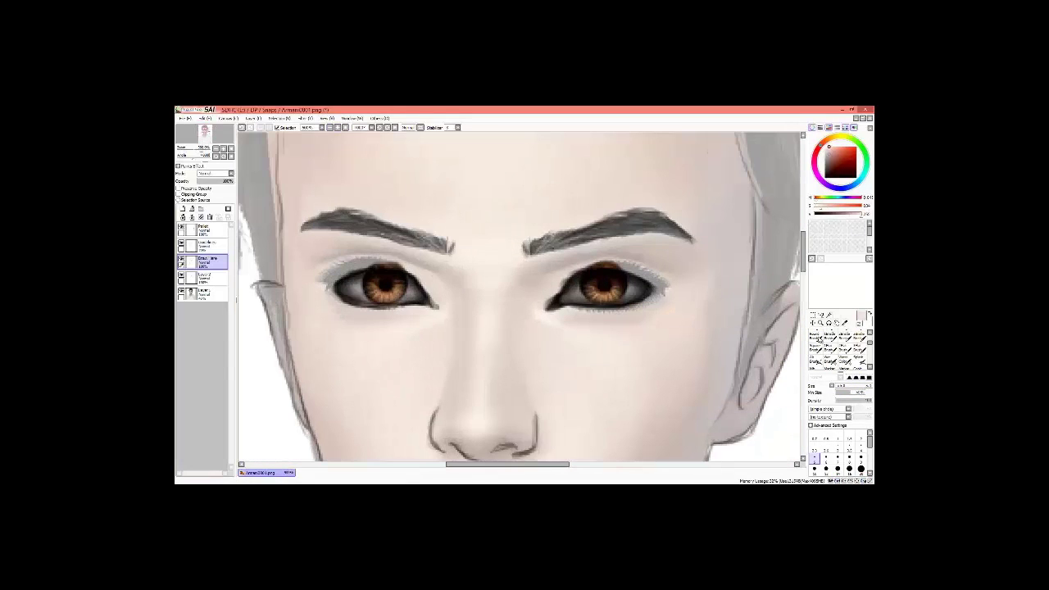
# Step: Paint a round white highlight on the upper left of each iris, soften both and merge their layer
pyautogui.moveTo(367, 278); pyautogui.dragTo(374, 282)
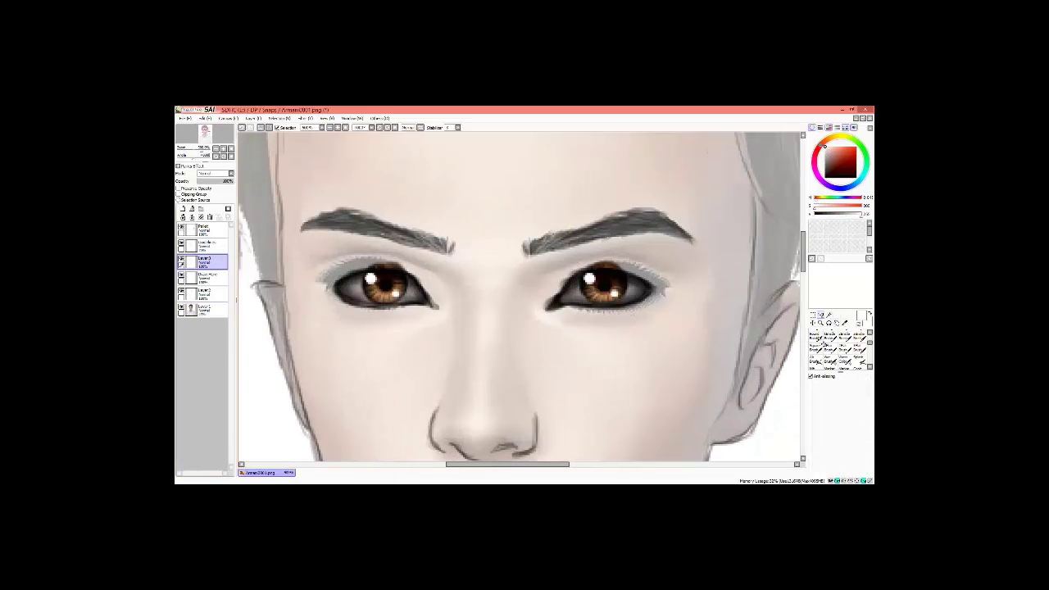
pyautogui.click(845, 360)
pyautogui.scroll(-5, 474, 187)
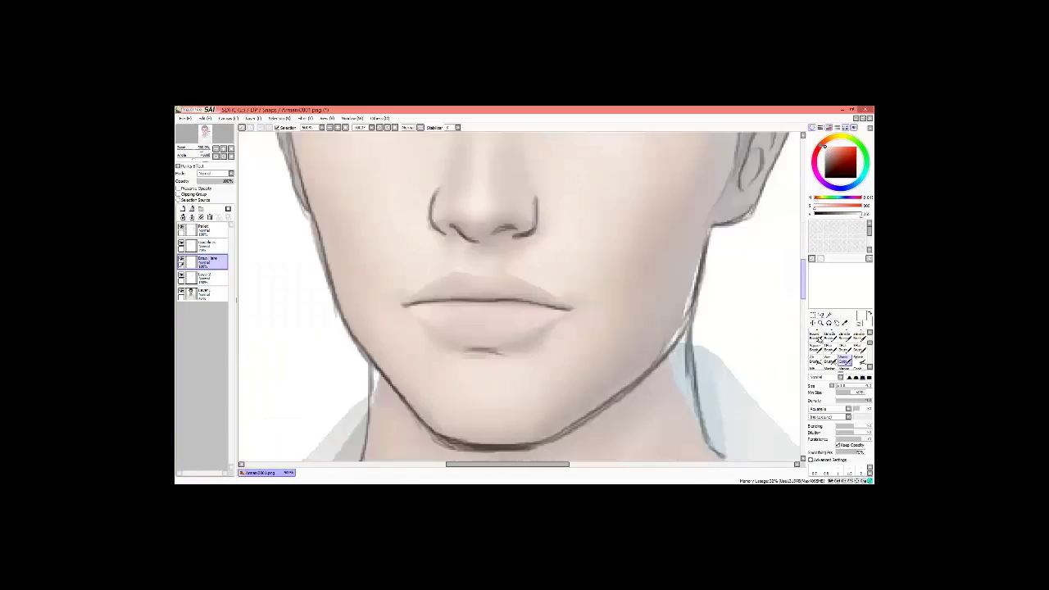
pyautogui.scroll(5, 474, 188)
pyautogui.scroll(-3, 661, 309)
pyautogui.scroll(2, 661, 309)
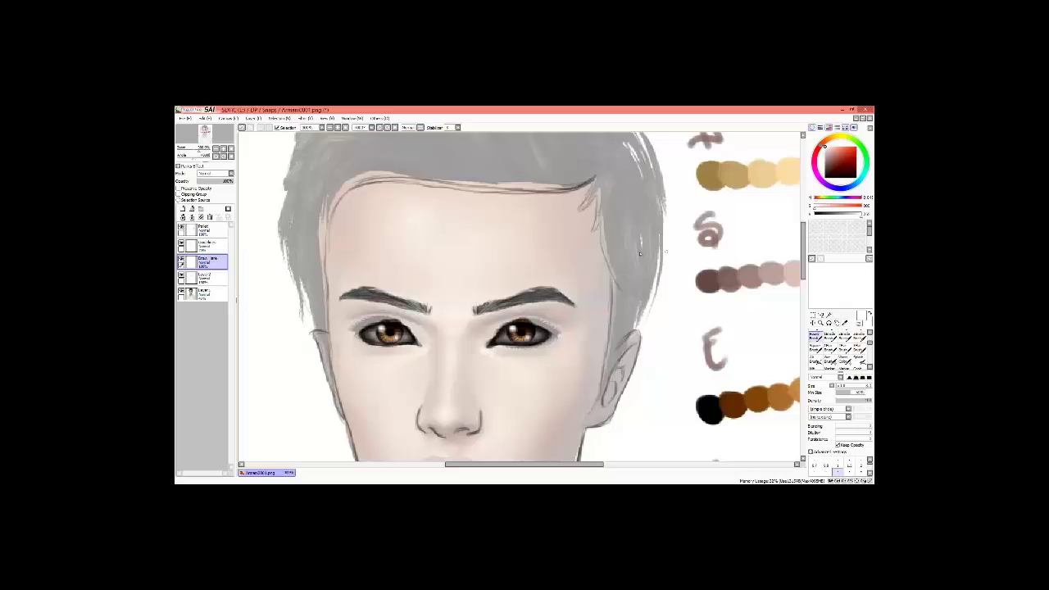
pyautogui.scroll(-3, 640, 253)
pyautogui.scroll(3, 640, 253)
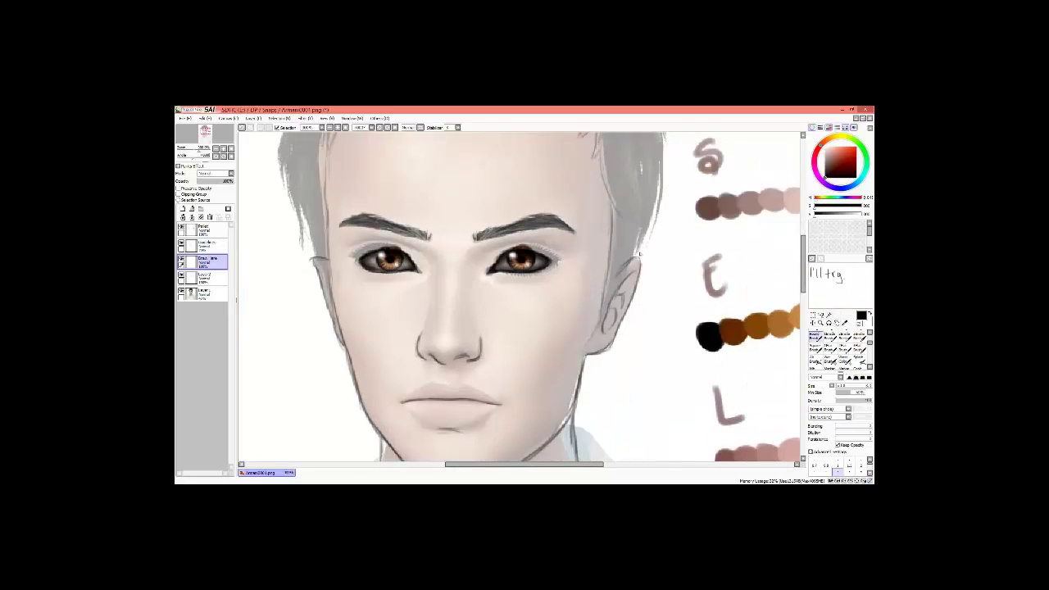
pyautogui.scroll(3, 640, 254)
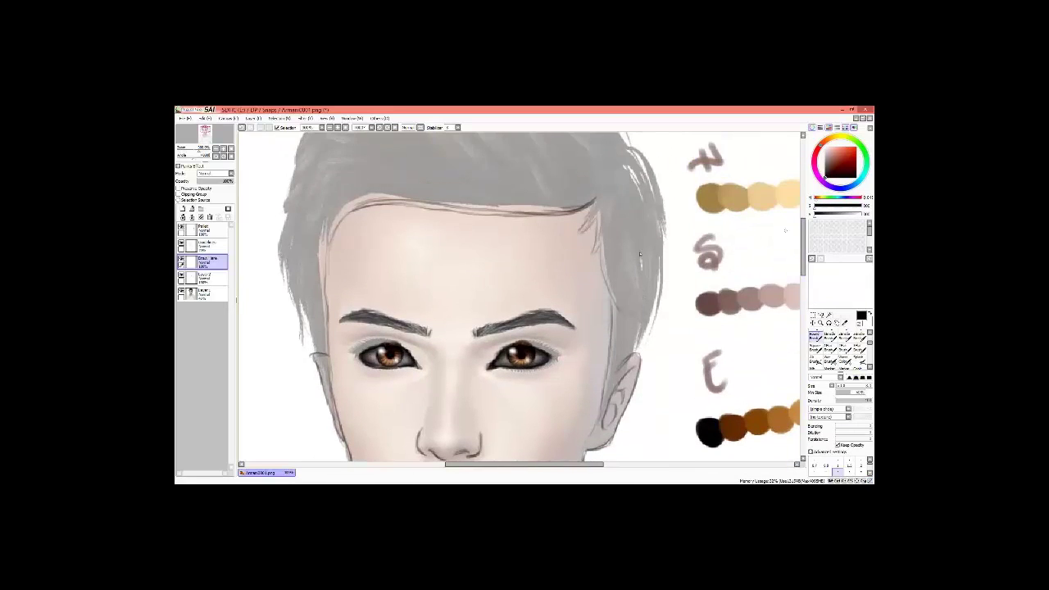
pyautogui.scroll(-3, 641, 254)
pyautogui.scroll(2, 641, 254)
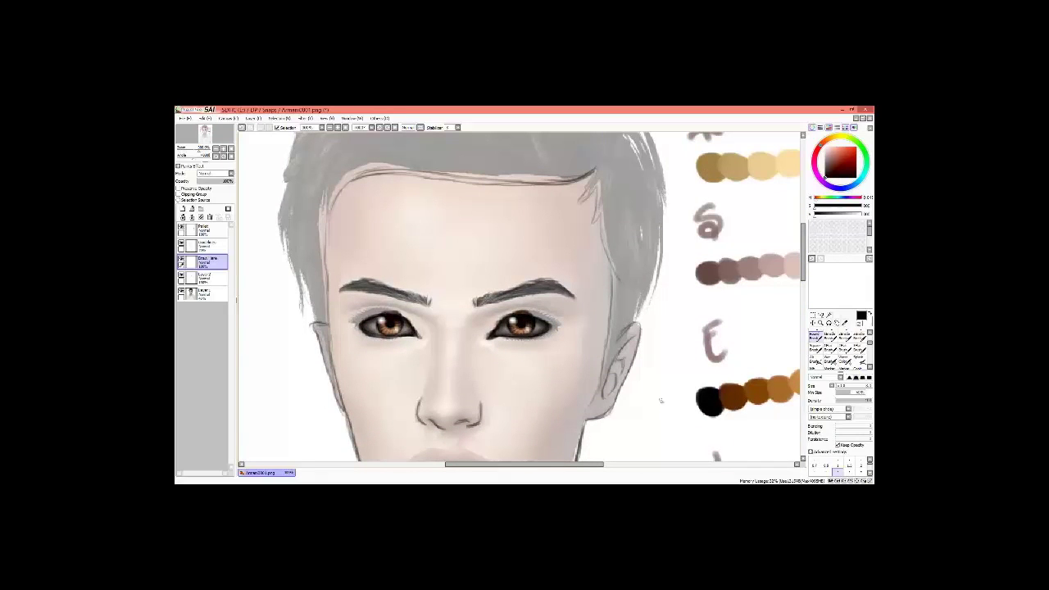
pyautogui.scroll(-2, 453, 321)
# Step: Sample a mauve tone from the skin palette and paint a border inside the neck edges
pyautogui.click(846, 322)
pyautogui.scroll(3, 803, 271)
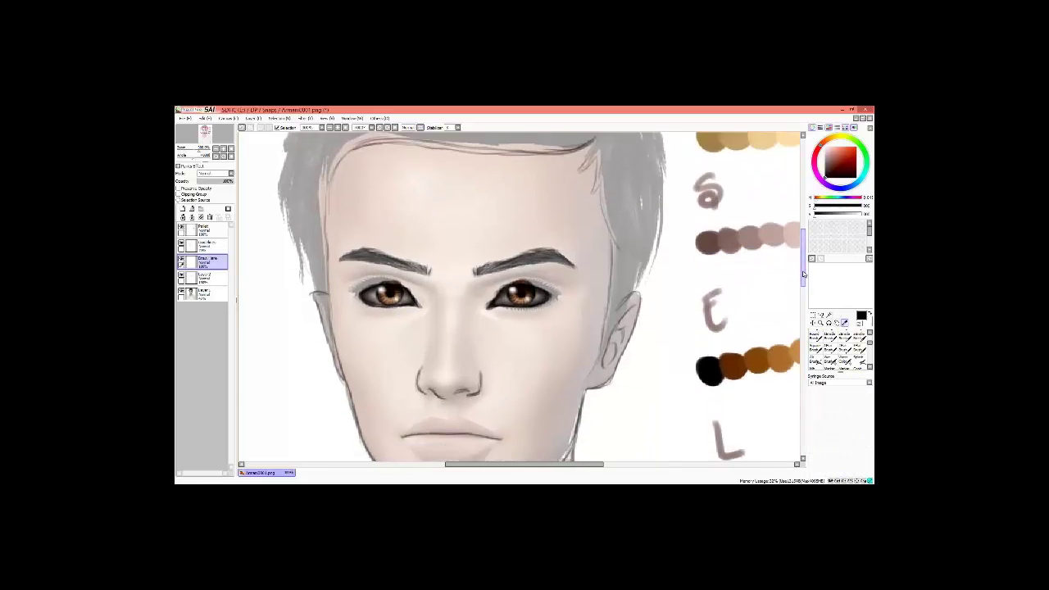
pyautogui.scroll(-1, 803, 270)
pyautogui.press('n')
pyautogui.scroll(1, 802, 270)
pyautogui.scroll(-9, 803, 270)
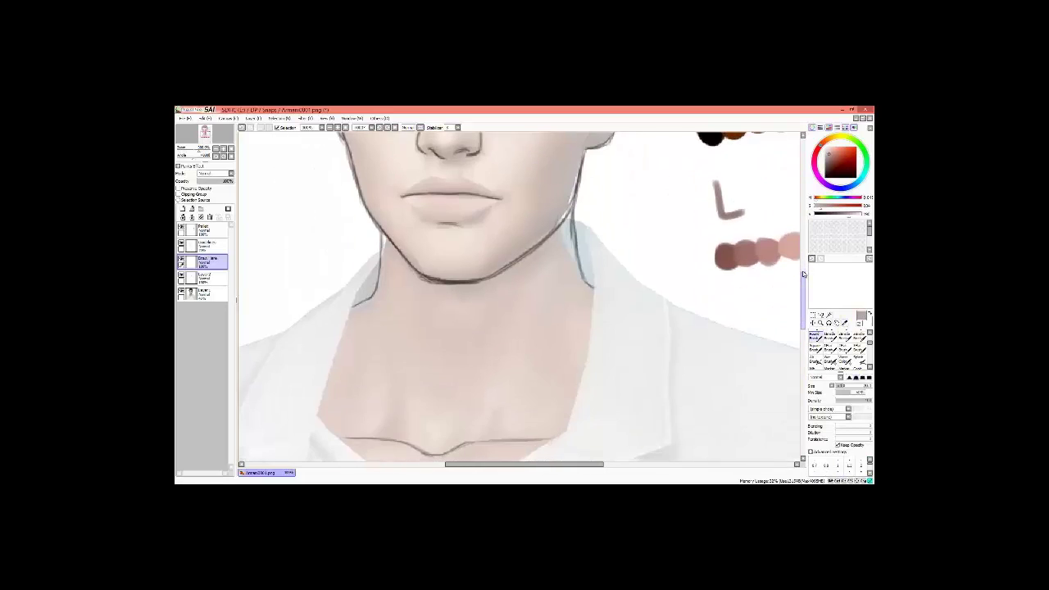
pyautogui.moveTo(355, 274)
pyautogui.mouseDown()
pyautogui.moveTo(332, 394)
pyautogui.moveTo(565, 387)
pyautogui.moveTo(582, 271)
pyautogui.moveTo(567, 176)
pyautogui.mouseUp()
pyautogui.moveTo(385, 193); pyautogui.dragTo(357, 278)
# Step: Continue the mauve border along the hairline, down both sides of the face and around the ear
pyautogui.scroll(9, 781, 265)
pyautogui.moveTo(386, 223)
pyautogui.mouseDown()
pyautogui.moveTo(336, 359)
pyautogui.moveTo(326, 442)
pyautogui.mouseUp()
pyautogui.scroll(-4, 614, 286)
pyautogui.moveTo(353, 270); pyautogui.dragTo(389, 374)
pyautogui.scroll(3, 614, 286)
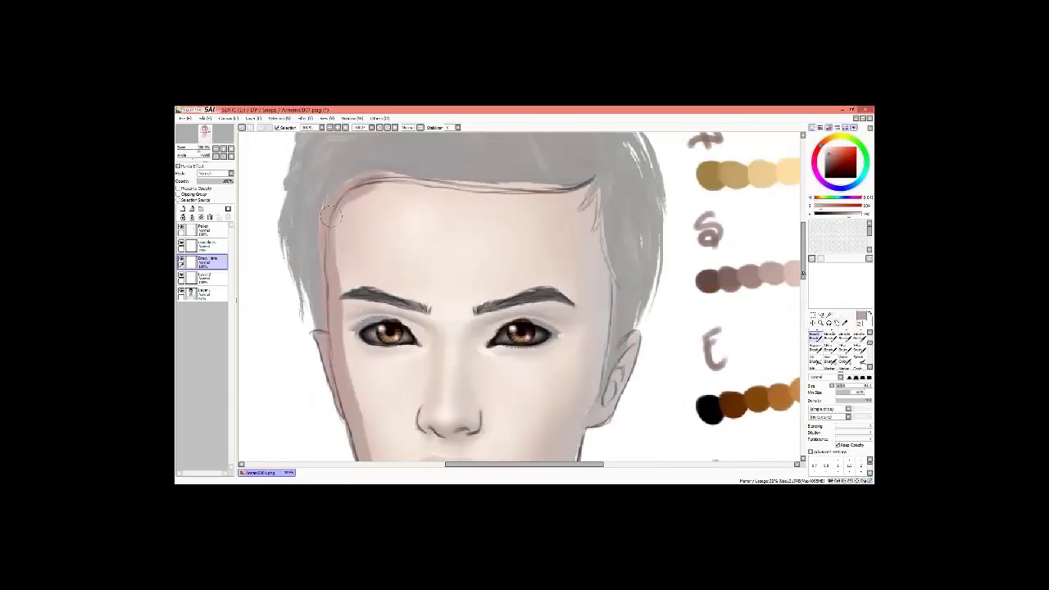
pyautogui.moveTo(373, 201); pyautogui.dragTo(606, 270)
pyautogui.moveTo(603, 230); pyautogui.dragTo(598, 427)
pyautogui.moveTo(623, 369); pyautogui.dragTo(625, 348)
pyautogui.scroll(-4, 624, 346)
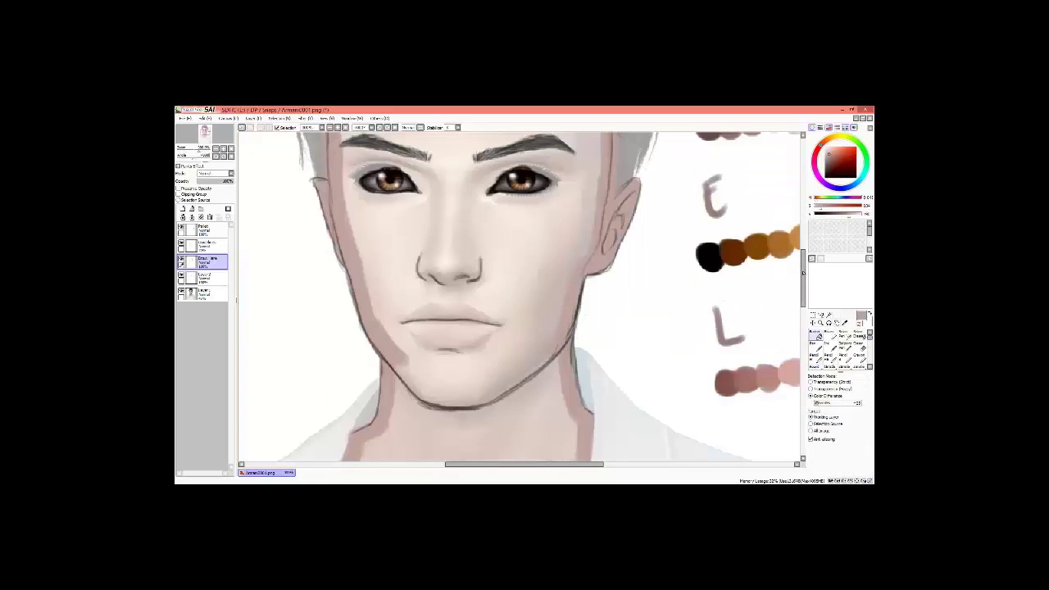
# Step: Fill the outlined face, neck and upper chest with the mauve skin tone
pyautogui.click(398, 356)
pyautogui.scroll(5, 447, 168)
pyautogui.scroll(-5, 394, 340)
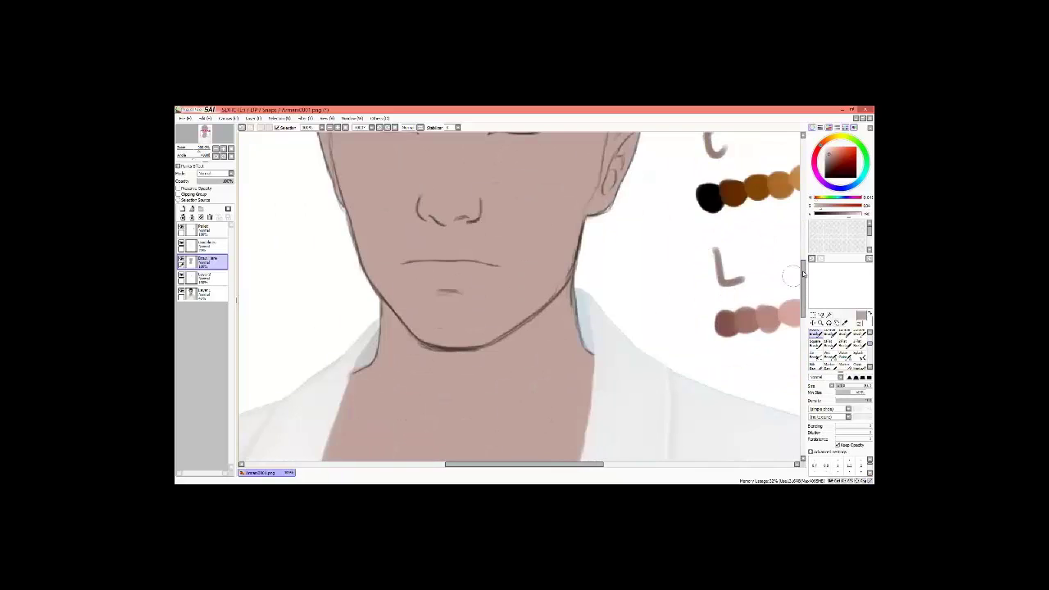
pyautogui.scroll(5, 803, 270)
pyautogui.scroll(-2, 803, 271)
pyautogui.scroll(3, 803, 270)
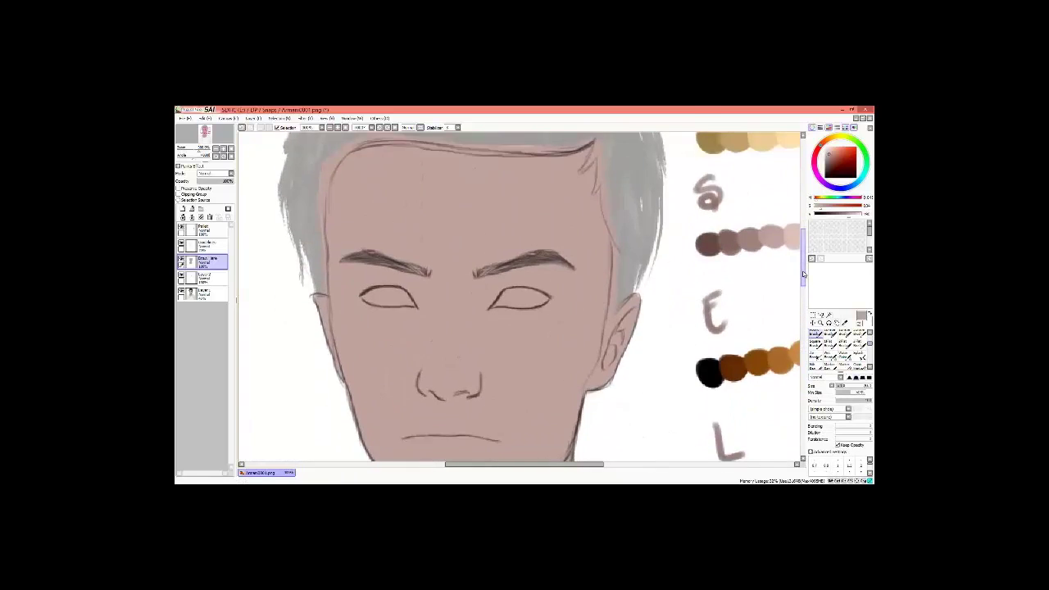
# Step: Mirror the canvas view and tidy the skin fill's edges along the neckline and collar
pyautogui.scroll(-7, 802, 270)
pyautogui.press('b')
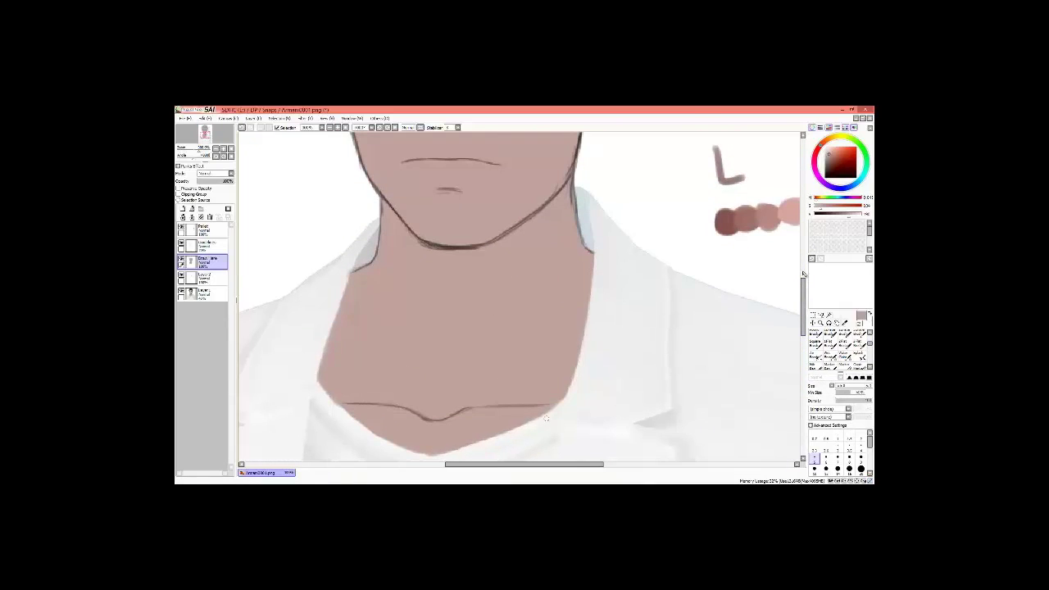
pyautogui.hscroll(-3, 367, 330)
pyautogui.press('b')
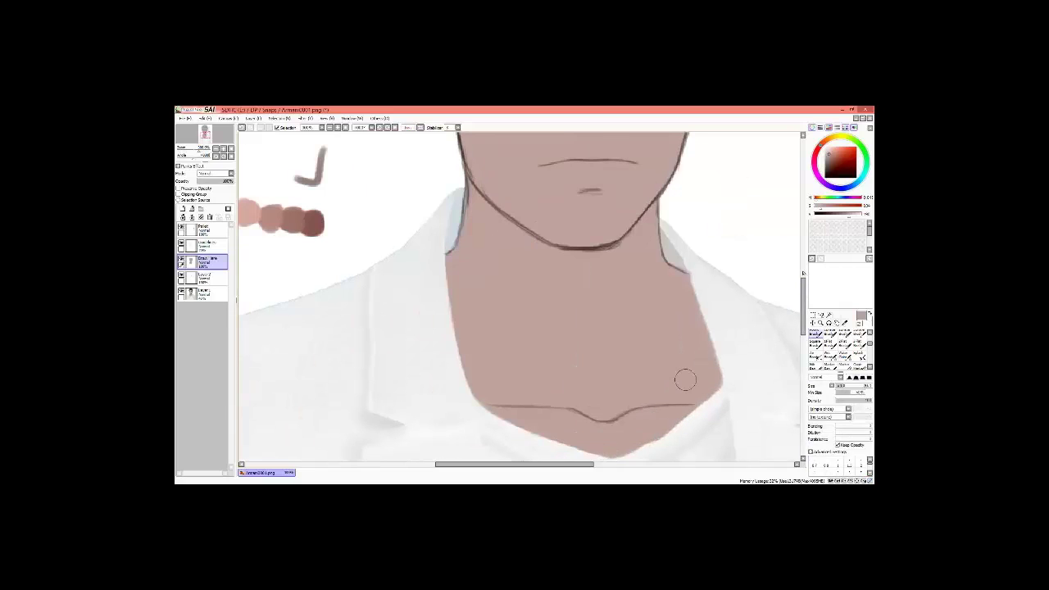
pyautogui.scroll(-3, 685, 379)
pyautogui.press('b')
pyautogui.press('b')
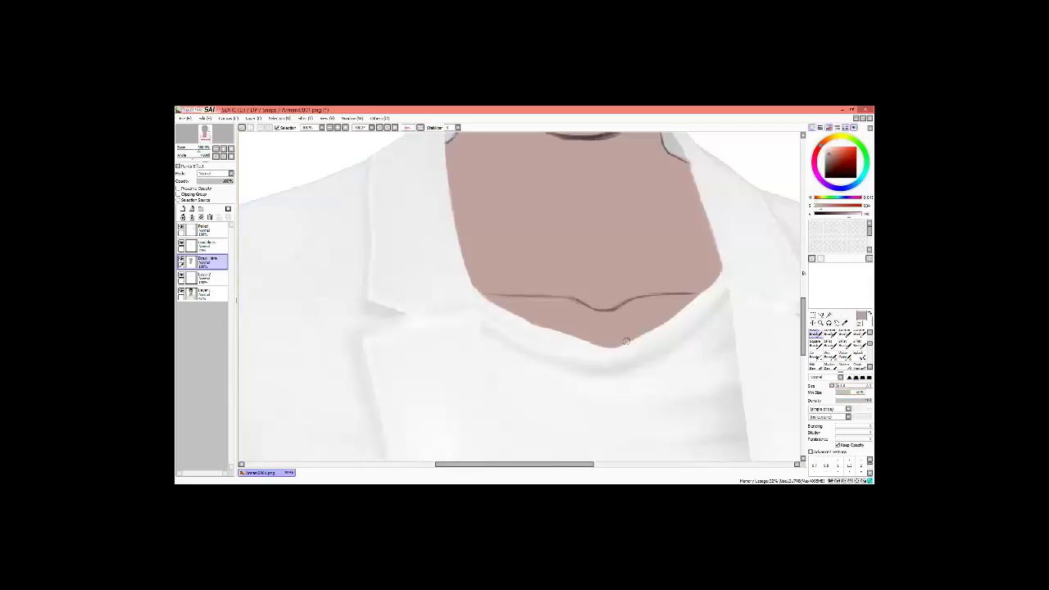
pyautogui.scroll(3, 803, 270)
pyautogui.press('n')
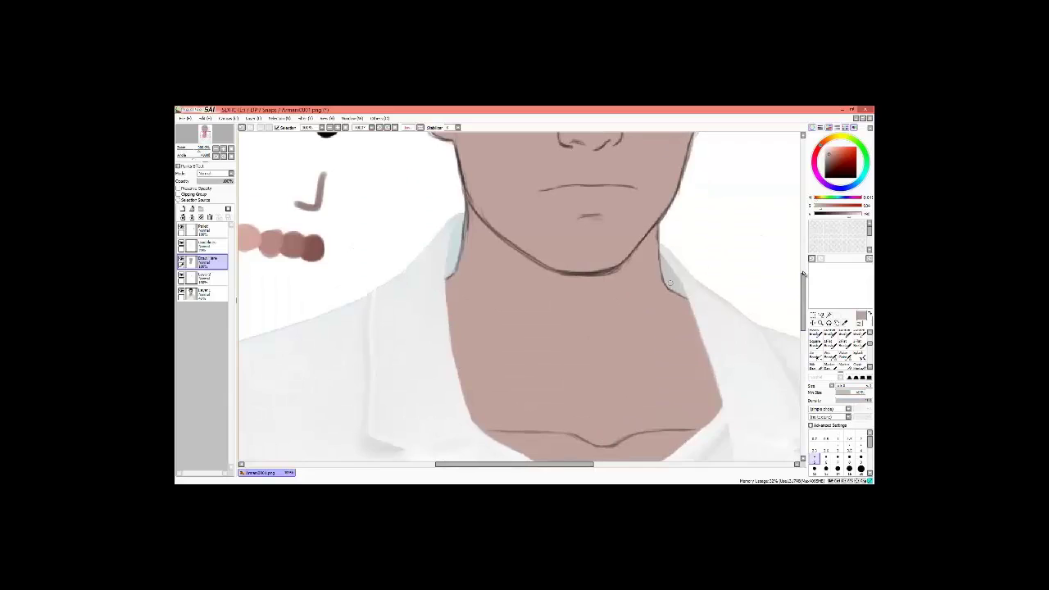
# Step: Clear the skin tone covering both eyes and pick a darker mauve for shading
pyautogui.scroll(3, 803, 271)
pyautogui.press('b')
pyautogui.hscroll(2, 802, 271)
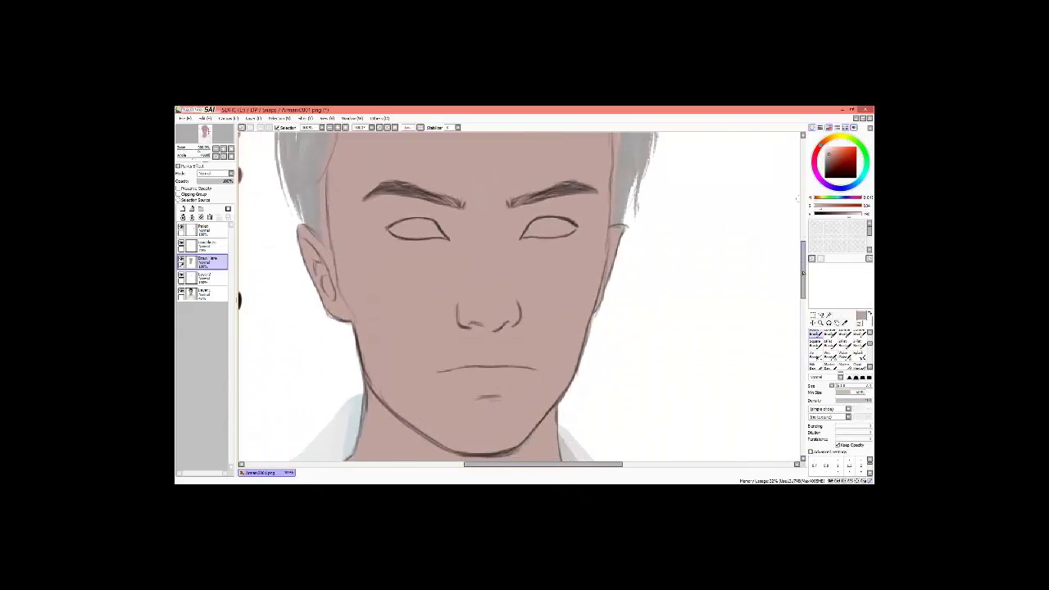
pyautogui.hscroll(-2, 803, 274)
pyautogui.press('n')
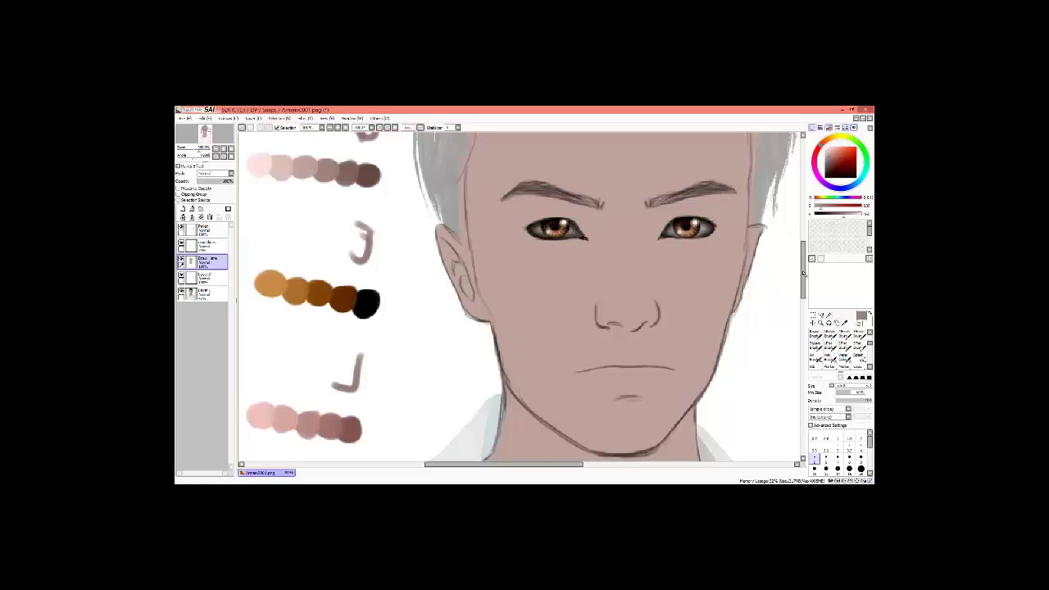
# Step: Paint darker mauve shadows across the nose tip, along both sides of the nose bridge and towards the eye sockets
pyautogui.press('b')
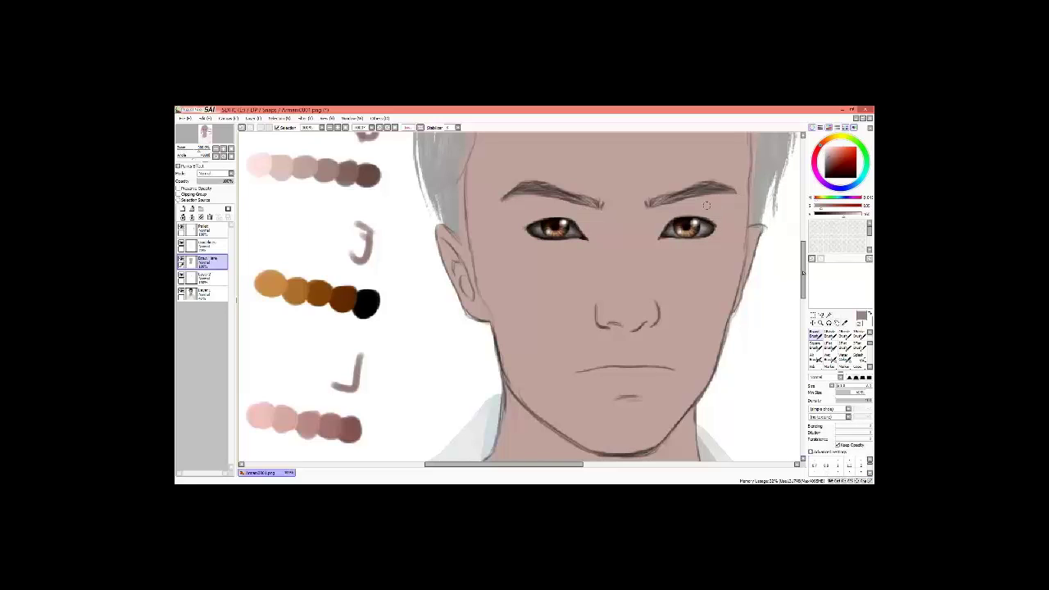
pyautogui.scroll(3, 722, 206)
pyautogui.moveTo(501, 344)
pyautogui.mouseDown()
pyautogui.moveTo(544, 340)
pyautogui.moveTo(578, 331)
pyautogui.mouseUp()
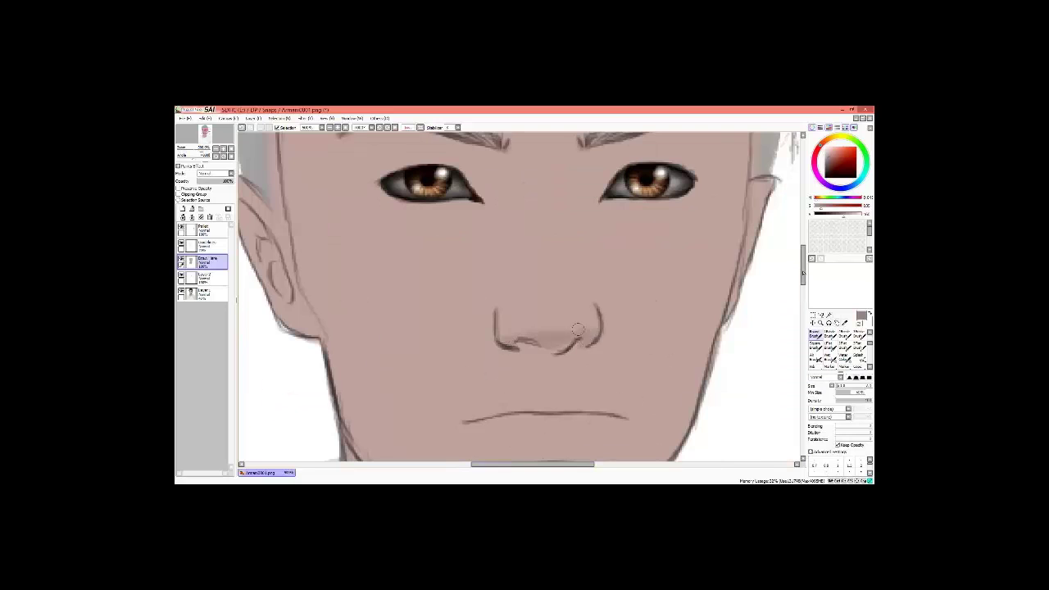
pyautogui.moveTo(501, 318)
pyautogui.mouseDown()
pyautogui.moveTo(523, 287)
pyautogui.moveTo(520, 191)
pyautogui.mouseUp()
pyautogui.moveTo(580, 313); pyautogui.dragTo(579, 224)
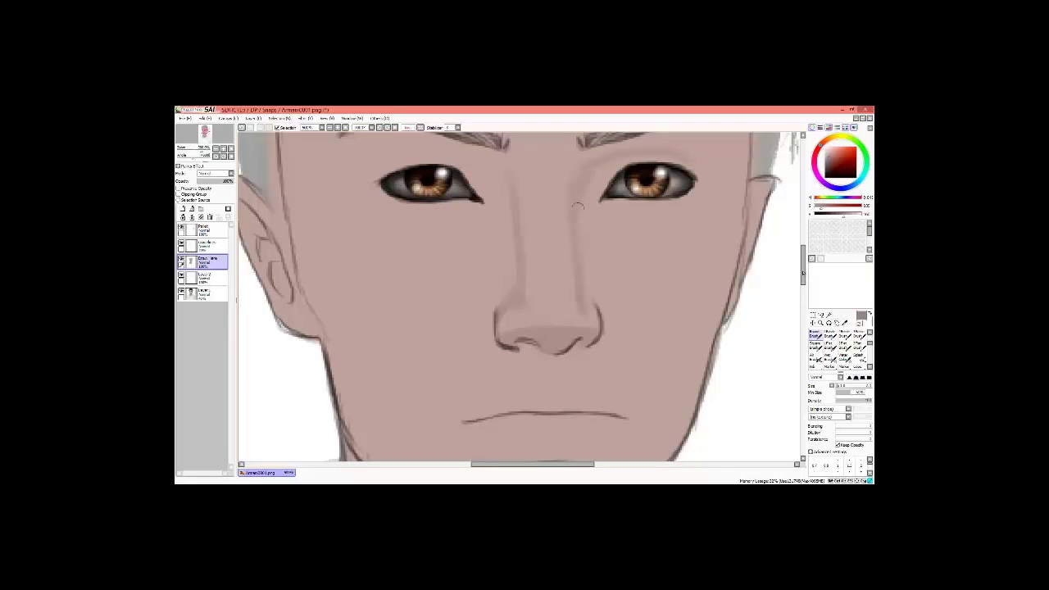
pyautogui.moveTo(510, 275); pyautogui.dragTo(507, 198)
# Step: Blend the shadows around the nose and above both eyes smoothly into the base skin tone
pyautogui.scroll(3, 525, 246)
pyautogui.press('c')
pyautogui.scroll(-3, 600, 210)
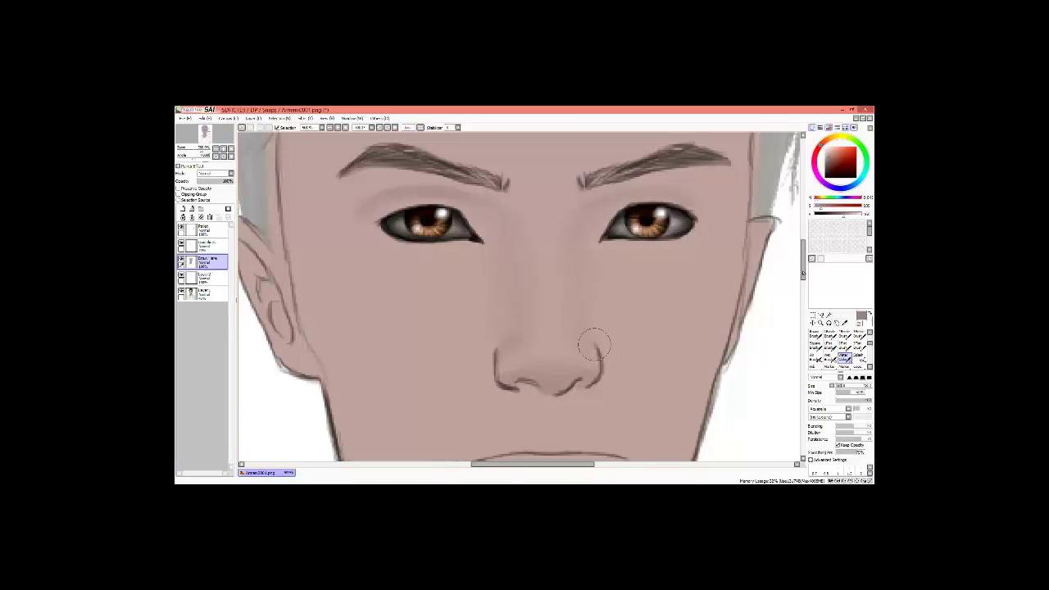
pyautogui.scroll(3, 803, 274)
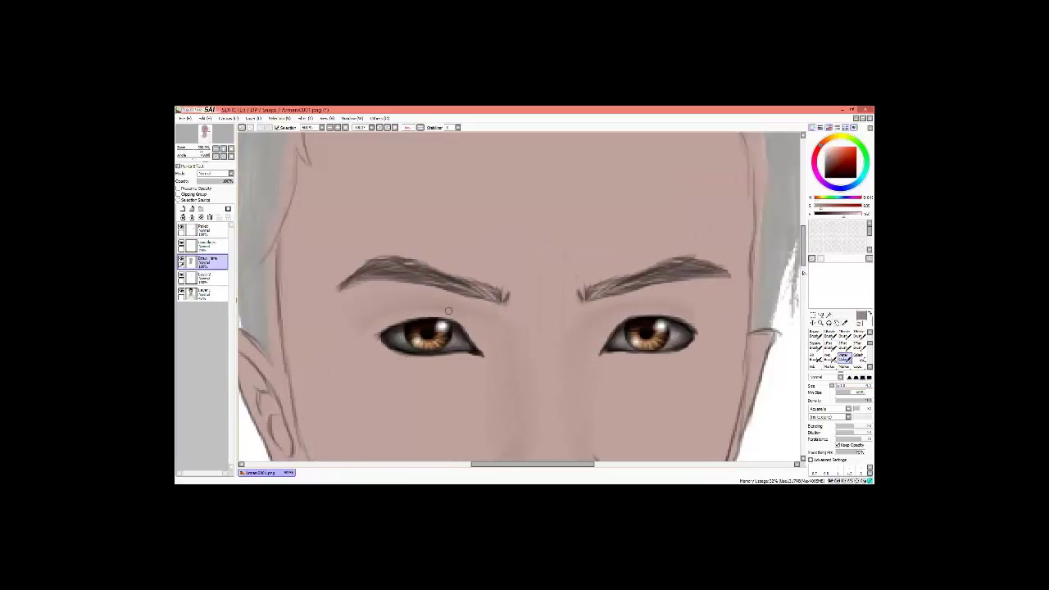
pyautogui.scroll(-4, 802, 271)
pyautogui.scroll(1, 802, 270)
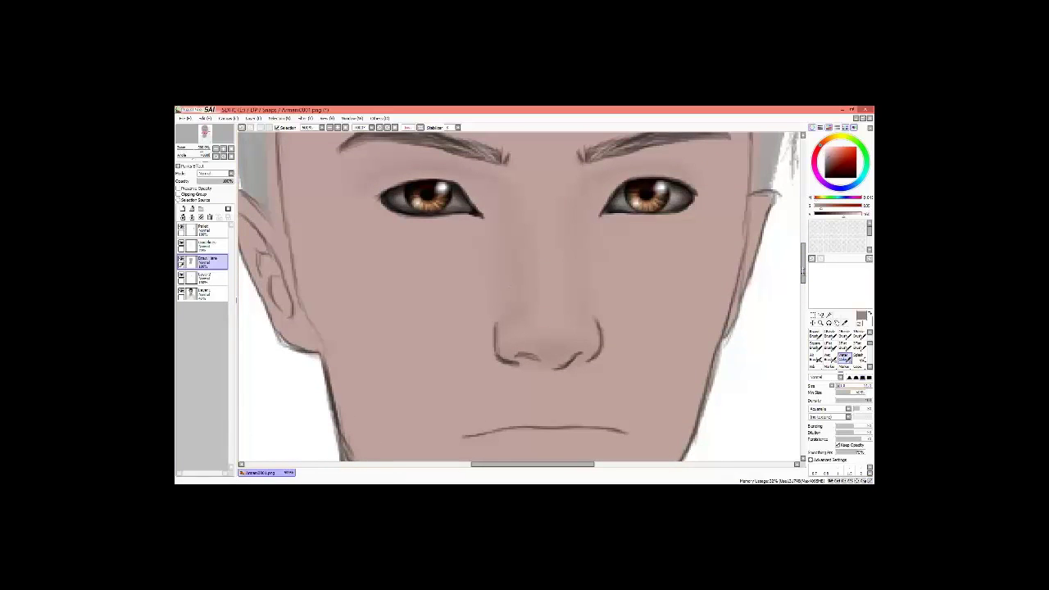
# Step: Paint darker shadows in both cheek hollows and below the lower lip
pyautogui.scroll(3, 802, 270)
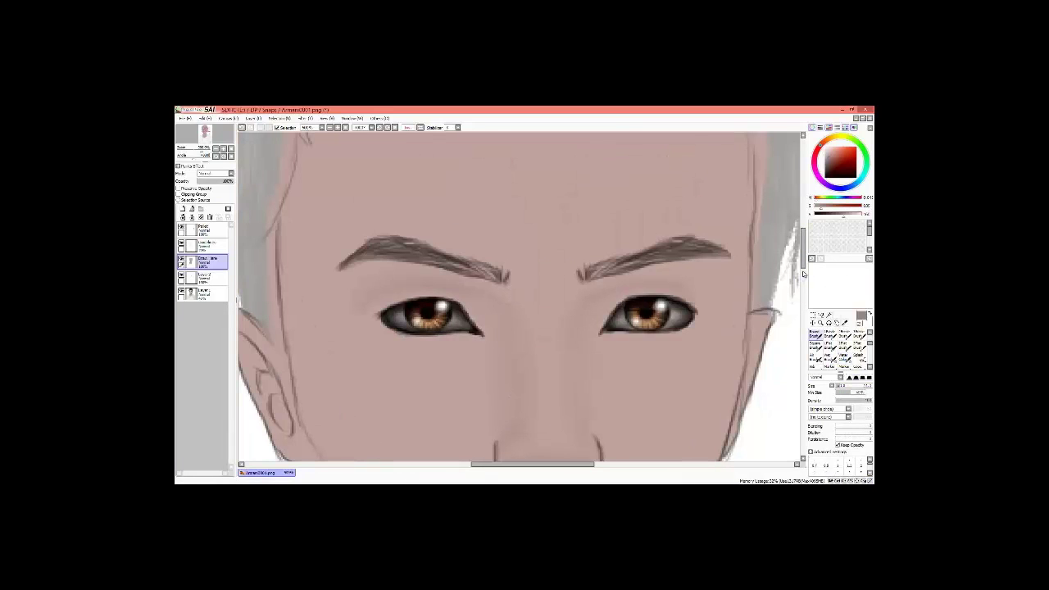
pyautogui.scroll(-5, 803, 271)
pyautogui.scroll(1, 802, 270)
pyautogui.scroll(3, 340, 247)
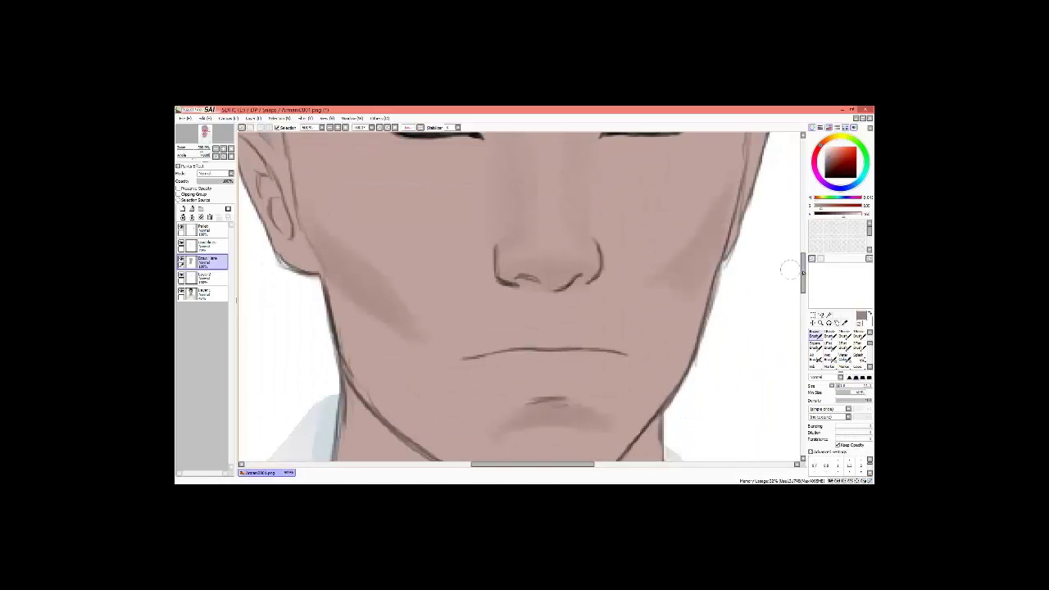
pyautogui.scroll(1, 723, 278)
# Step: Deepen the shadows beside the nose bridge and below the inner eye corners, and shade the temple and chin edge
pyautogui.moveTo(574, 279); pyautogui.dragTo(578, 341)
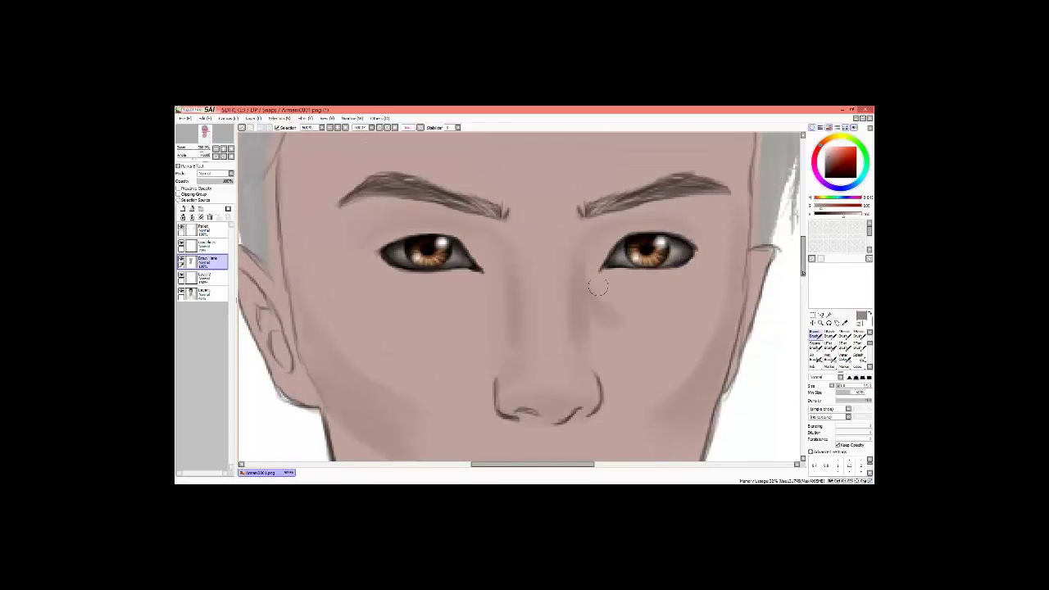
pyautogui.moveTo(606, 283); pyautogui.dragTo(590, 328)
pyautogui.moveTo(492, 283); pyautogui.dragTo(484, 328)
pyautogui.moveTo(304, 213); pyautogui.dragTo(315, 324)
pyautogui.scroll(-6, 507, 372)
pyautogui.moveTo(507, 372); pyautogui.dragTo(603, 369)
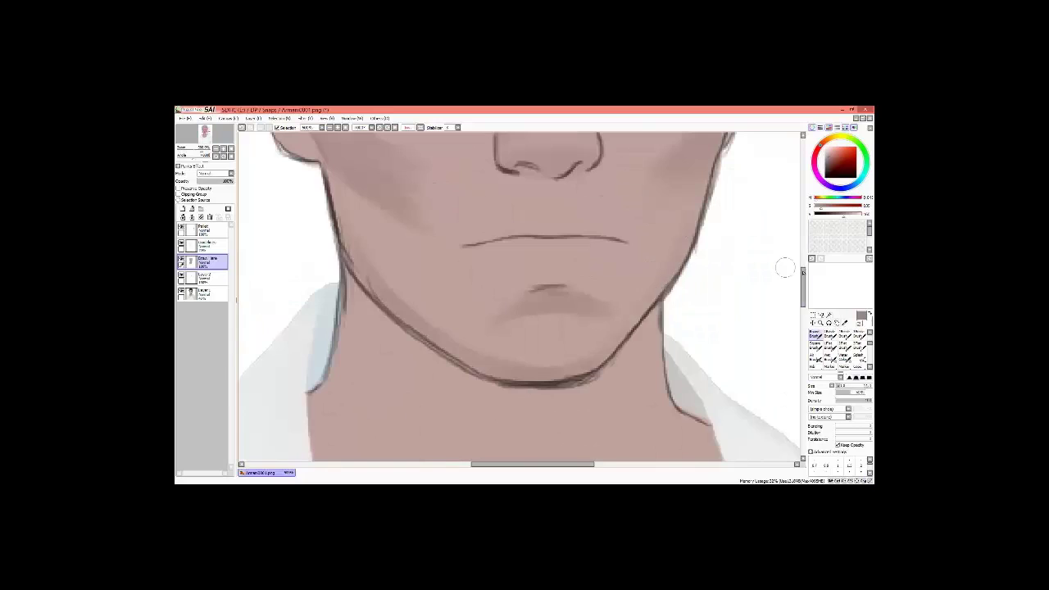
# Step: Blend the shadow below the lower lip and shade the upper forehead along the hairline
pyautogui.scroll(5, 627, 301)
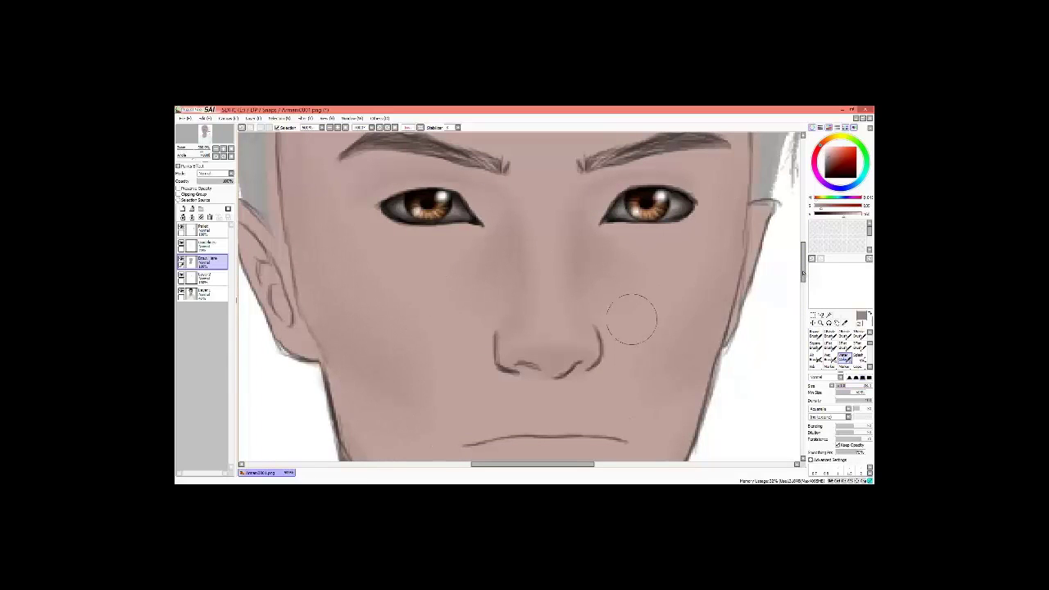
pyautogui.scroll(-5, 631, 318)
pyautogui.scroll(5, 579, 374)
pyautogui.scroll(4, 795, 291)
pyautogui.moveTo(304, 196); pyautogui.dragTo(681, 156)
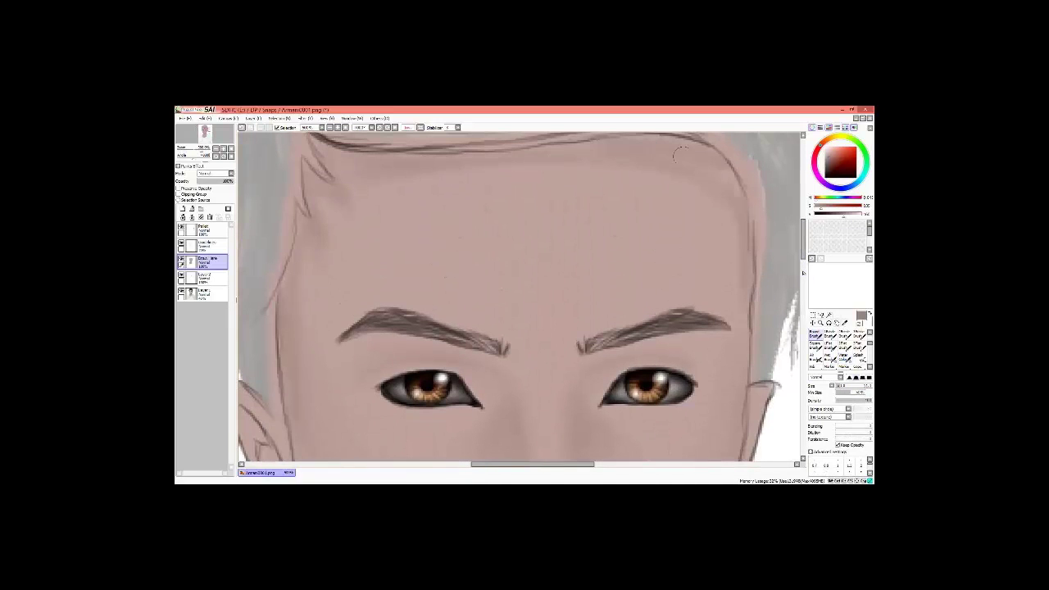
pyautogui.press('b')
pyautogui.scroll(-4, 803, 273)
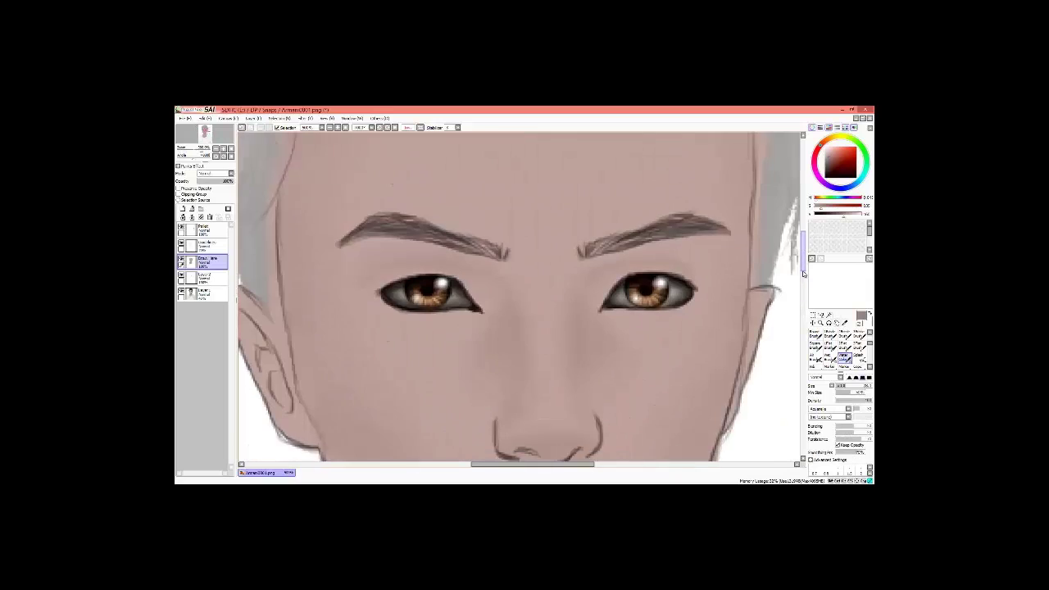
# Step: Paint soft crease shadows above both upper eyelids and blend them into the skin
pyautogui.hscroll(-4, 345, 311)
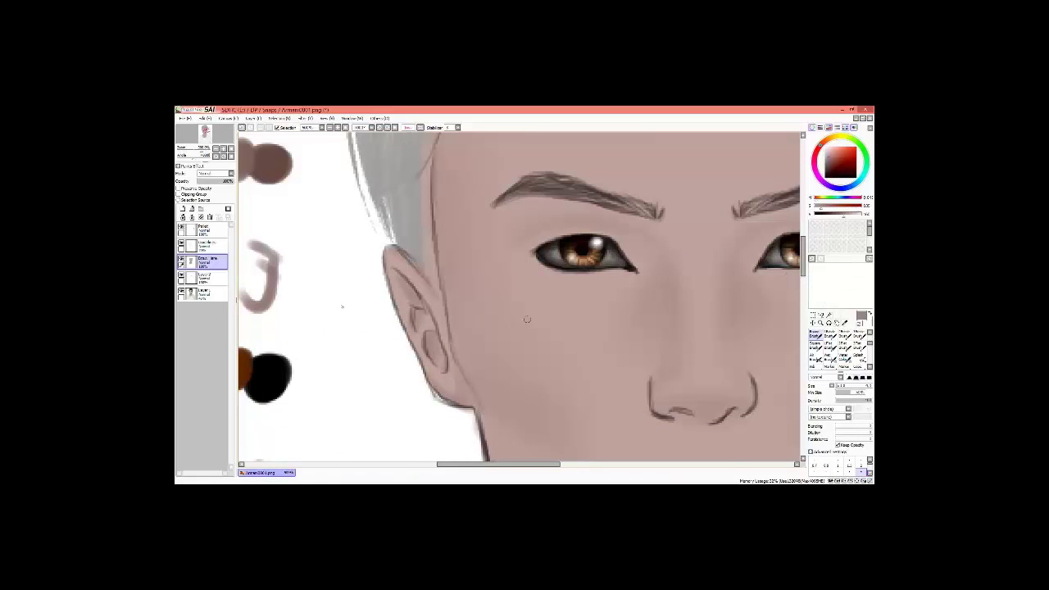
pyautogui.press('c')
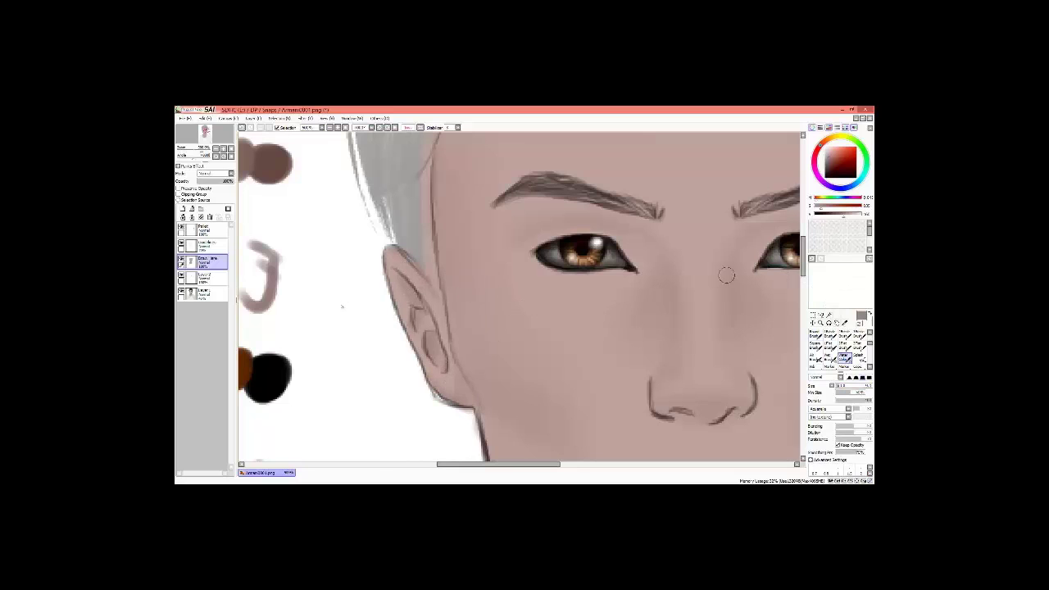
pyautogui.scroll(-2, 726, 275)
pyautogui.scroll(2, 521, 250)
pyautogui.press('b')
pyautogui.hscroll(3, 564, 233)
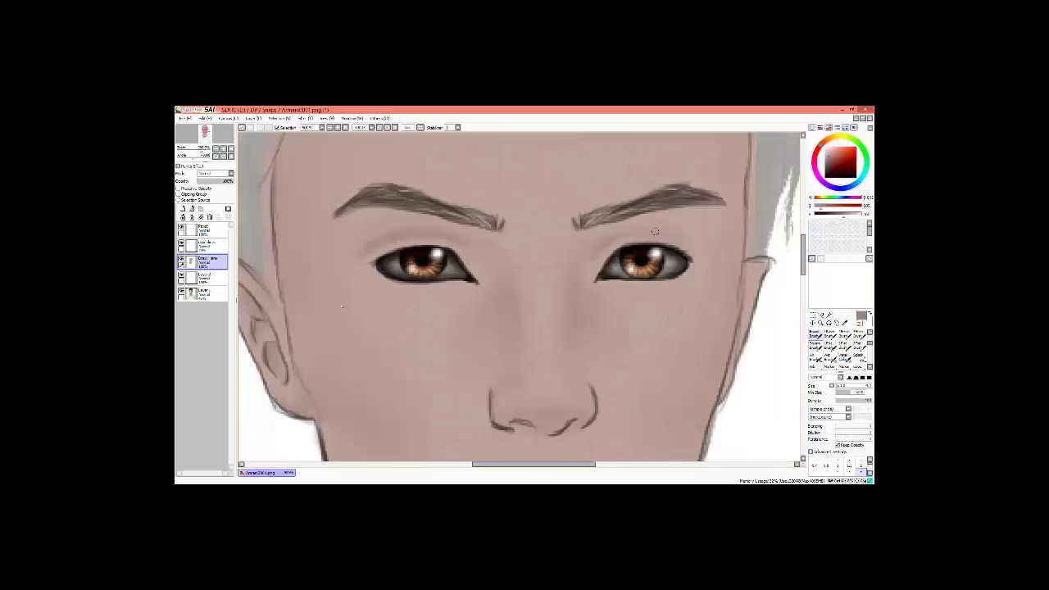
pyautogui.press('c')
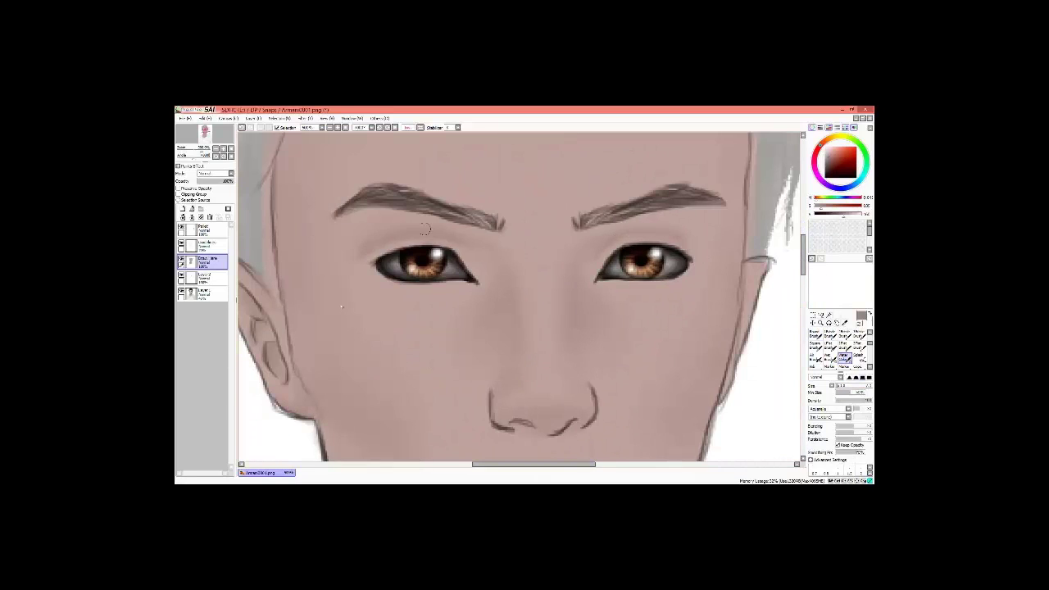
# Step: Add a small shadow in the philtrum between the nose and mouth and soften it
pyautogui.scroll(-3, 503, 249)
pyautogui.press('b')
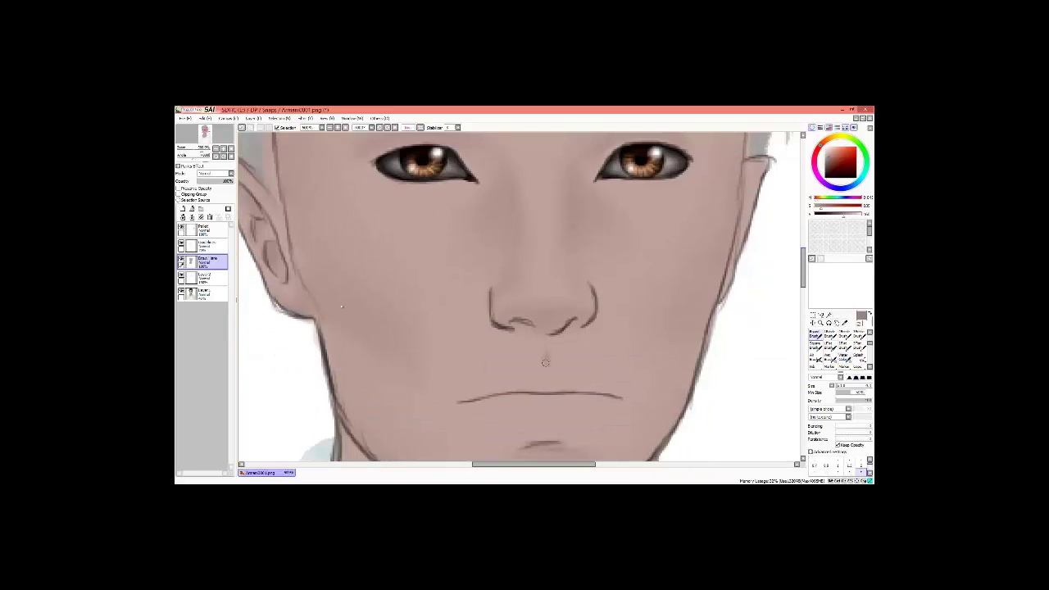
pyautogui.press('c')
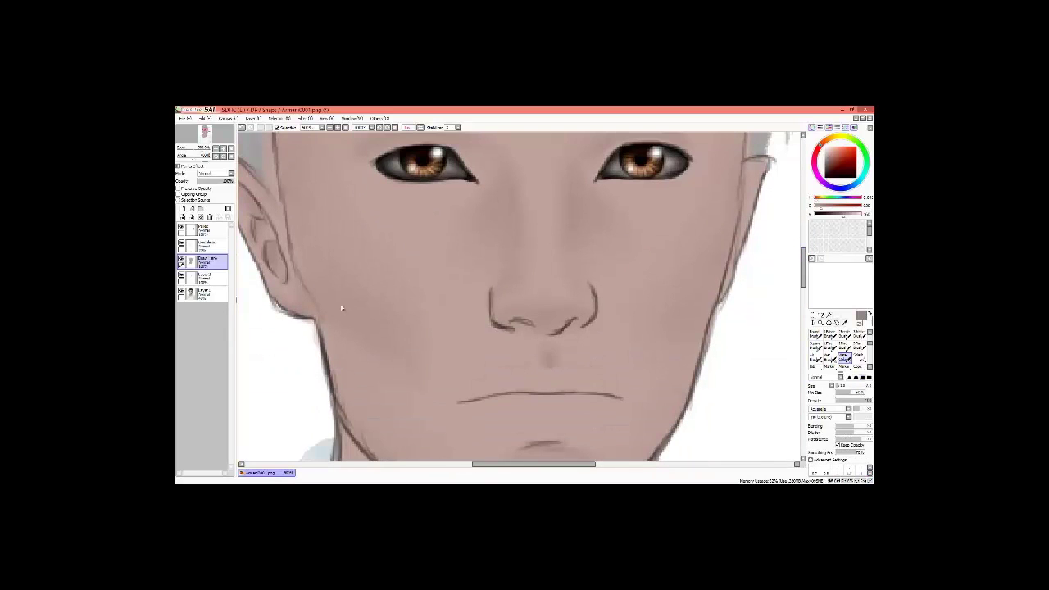
# Step: Shade the lower forehead above the right-hand eyebrow and blend it into the skin tone
pyautogui.scroll(5, 342, 307)
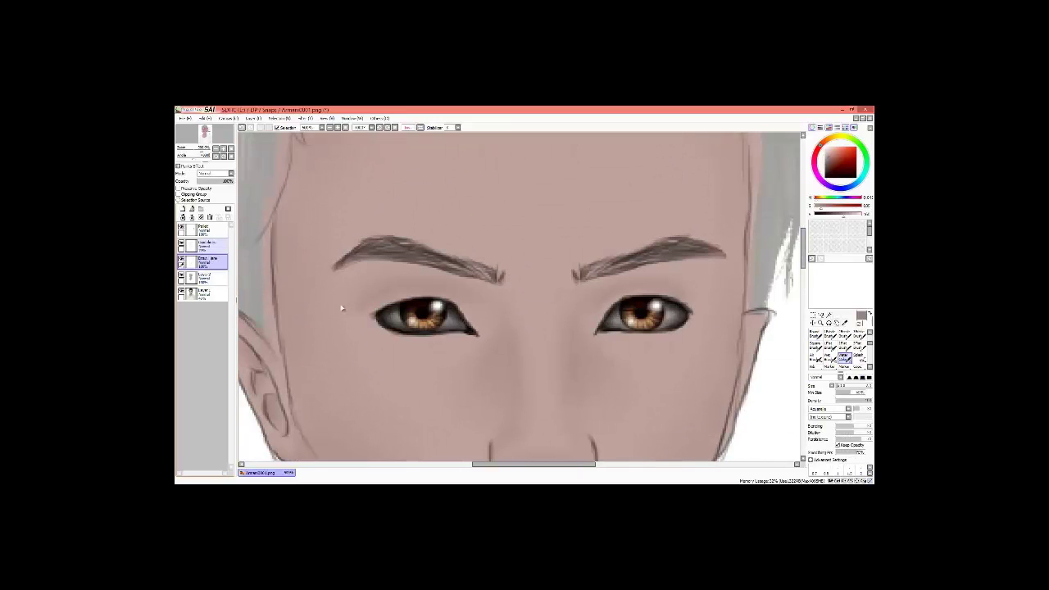
pyautogui.press('b')
pyautogui.scroll(3, 341, 307)
pyautogui.press('c')
pyautogui.moveTo(652, 277)
pyautogui.mouseDown()
pyautogui.moveTo(611, 286)
pyautogui.moveTo(703, 272)
pyautogui.moveTo(706, 297)
pyautogui.moveTo(528, 317)
pyautogui.moveTo(707, 291)
pyautogui.moveTo(735, 314)
pyautogui.moveTo(693, 274)
pyautogui.mouseUp()
pyautogui.press('Insert')
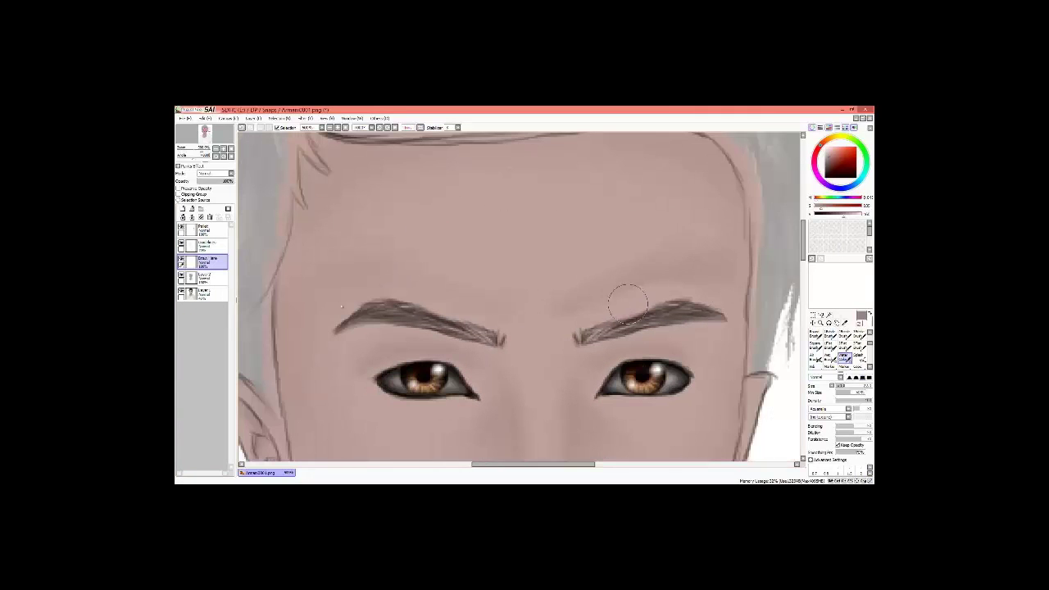
# Step: Paint mauve shadows in the throat hollow, above both collarbones and on the chest just below them
pyautogui.scroll(-15, 579, 295)
pyautogui.moveTo(525, 377); pyautogui.dragTo(606, 385)
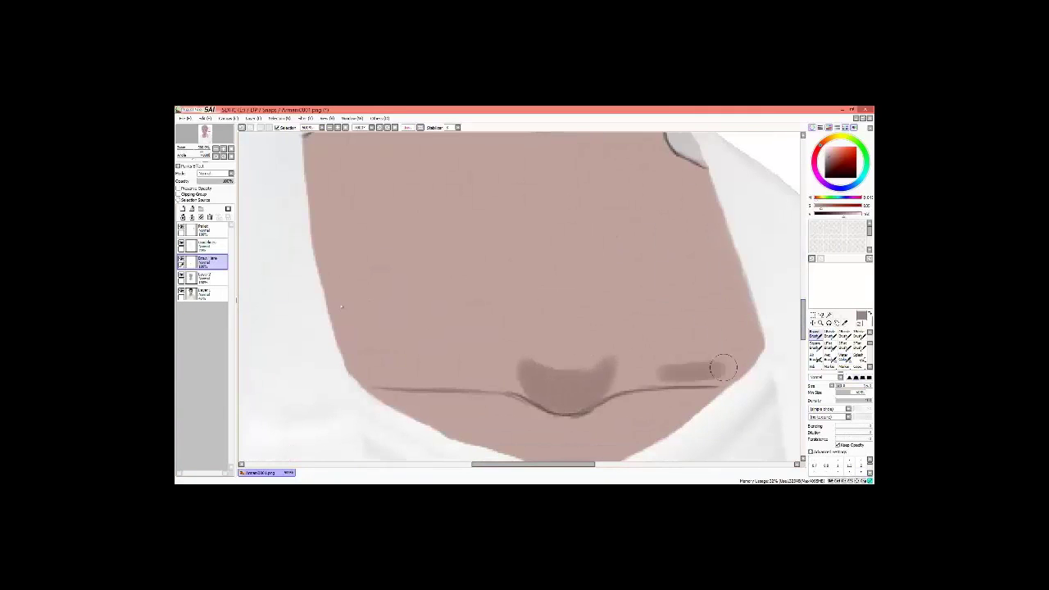
pyautogui.moveTo(721, 361); pyautogui.dragTo(688, 295)
pyautogui.moveTo(456, 347); pyautogui.dragTo(375, 382)
pyautogui.moveTo(632, 335); pyautogui.dragTo(702, 379)
pyautogui.scroll(-3, 534, 328)
pyautogui.moveTo(525, 316); pyautogui.dragTo(551, 356)
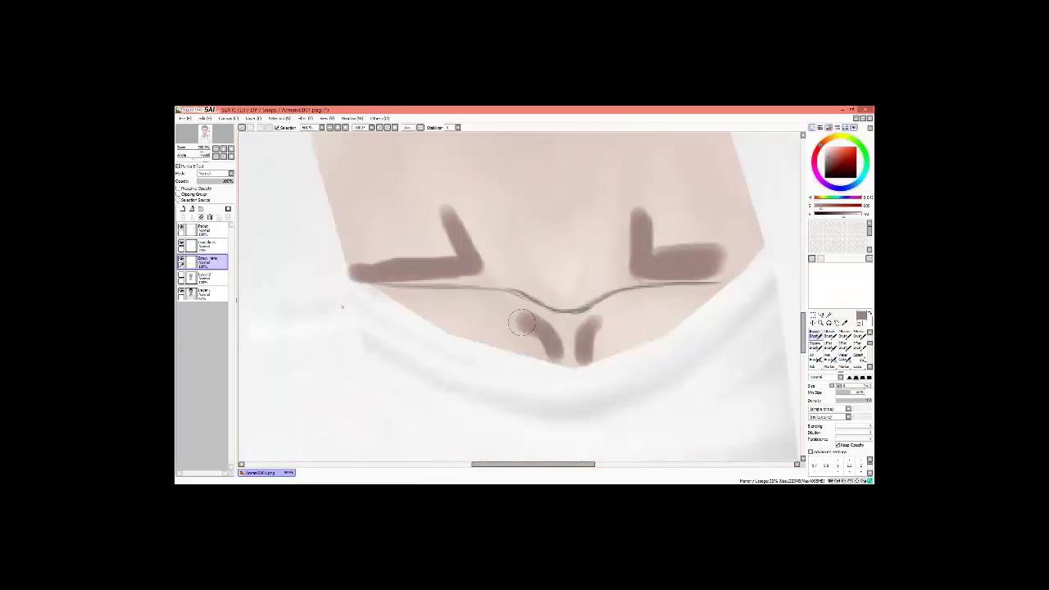
pyautogui.moveTo(451, 310); pyautogui.dragTo(525, 320)
pyautogui.moveTo(592, 324); pyautogui.dragTo(583, 360)
# Step: Blend the collarbone, throat hollow and upper chest shadows smoothly into the skin
pyautogui.moveTo(686, 228); pyautogui.dragTo(661, 241)
pyautogui.moveTo(468, 222); pyautogui.dragTo(370, 237)
pyautogui.moveTo(525, 328); pyautogui.dragTo(462, 314)
pyautogui.moveTo(587, 332)
pyautogui.mouseDown()
pyautogui.moveTo(463, 313)
pyautogui.moveTo(590, 344)
pyautogui.moveTo(575, 373)
pyautogui.mouseUp()
pyautogui.press('e')
pyautogui.scroll(2, 777, 300)
pyautogui.press('b')
pyautogui.moveTo(557, 328)
pyautogui.mouseDown()
pyautogui.moveTo(565, 353)
pyautogui.moveTo(566, 298)
pyautogui.mouseUp()
pyautogui.moveTo(566, 352); pyautogui.dragTo(517, 279)
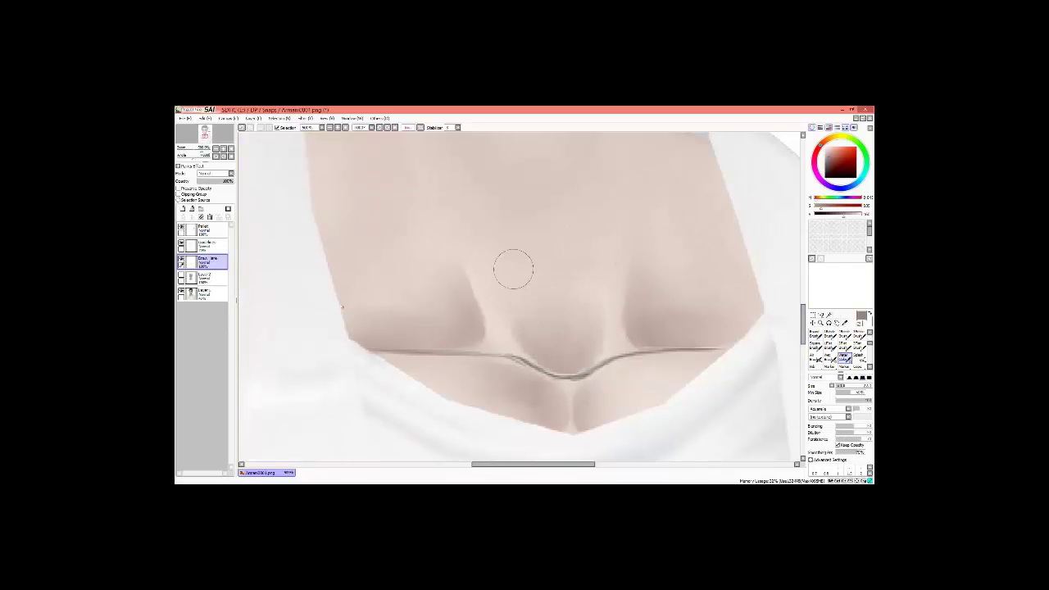
# Step: Erase the shadow edges around the throat hollow and along the collarbone tops to leave light, raised bands
pyautogui.scroll(1, 640, 208)
pyautogui.press('e')
pyautogui.moveTo(520, 328); pyautogui.dragTo(591, 360)
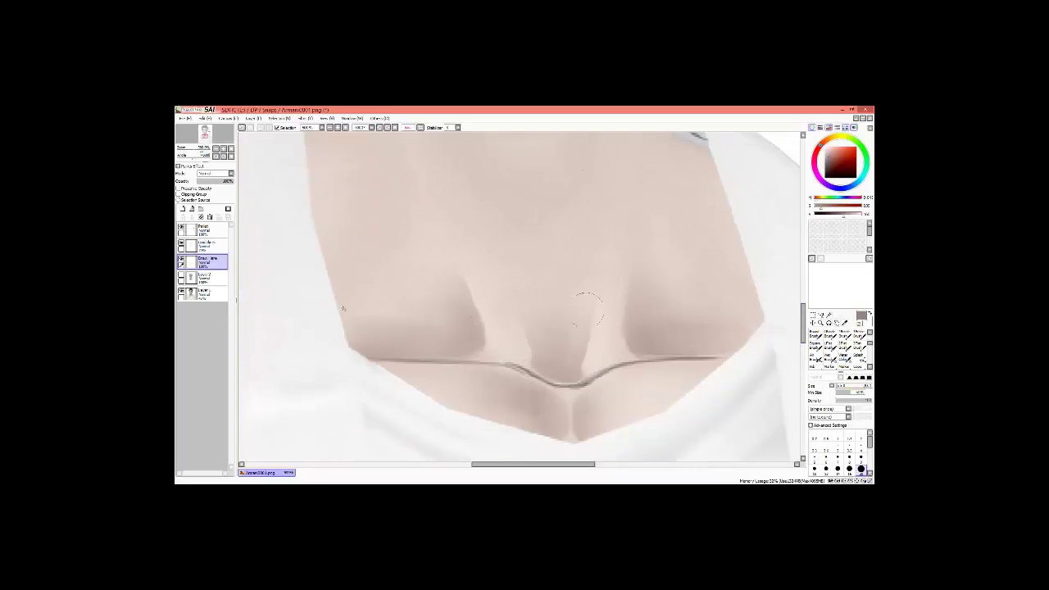
pyautogui.moveTo(533, 345); pyautogui.dragTo(586, 381)
pyautogui.moveTo(729, 352); pyautogui.dragTo(435, 347)
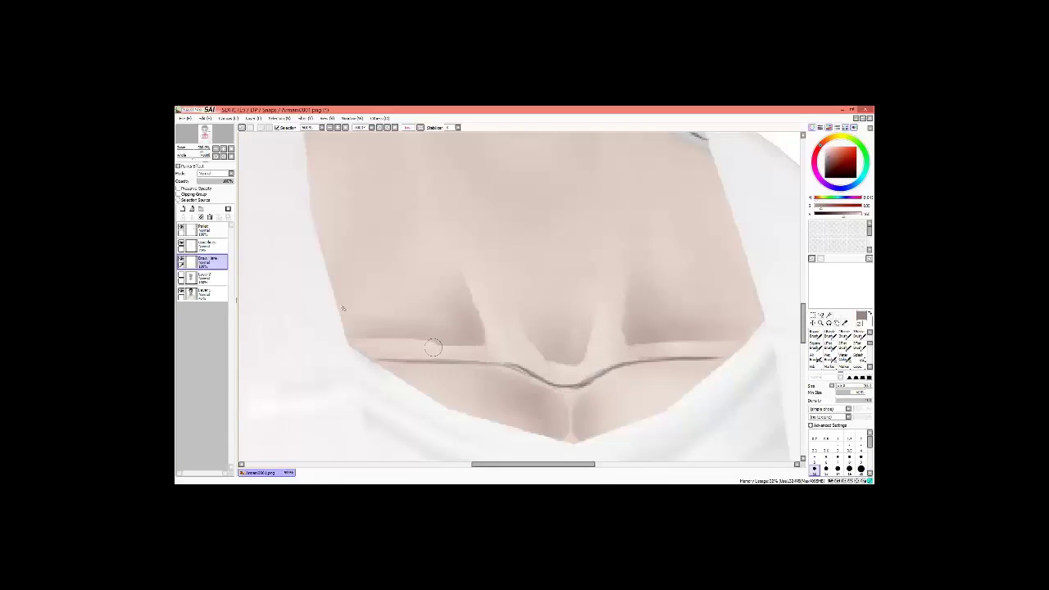
pyautogui.moveTo(631, 340); pyautogui.dragTo(738, 339)
# Step: Paint a thick shadow under the jawline and darker lines along the neck tendons down to the collarbones
pyautogui.scroll(2, 342, 308)
pyautogui.press('b')
pyautogui.scroll(5, 342, 308)
pyautogui.moveTo(343, 225)
pyautogui.mouseDown()
pyautogui.moveTo(539, 325)
pyautogui.moveTo(591, 364)
pyautogui.mouseUp()
pyautogui.scroll(-5, 700, 301)
pyautogui.moveTo(361, 271); pyautogui.dragTo(484, 435)
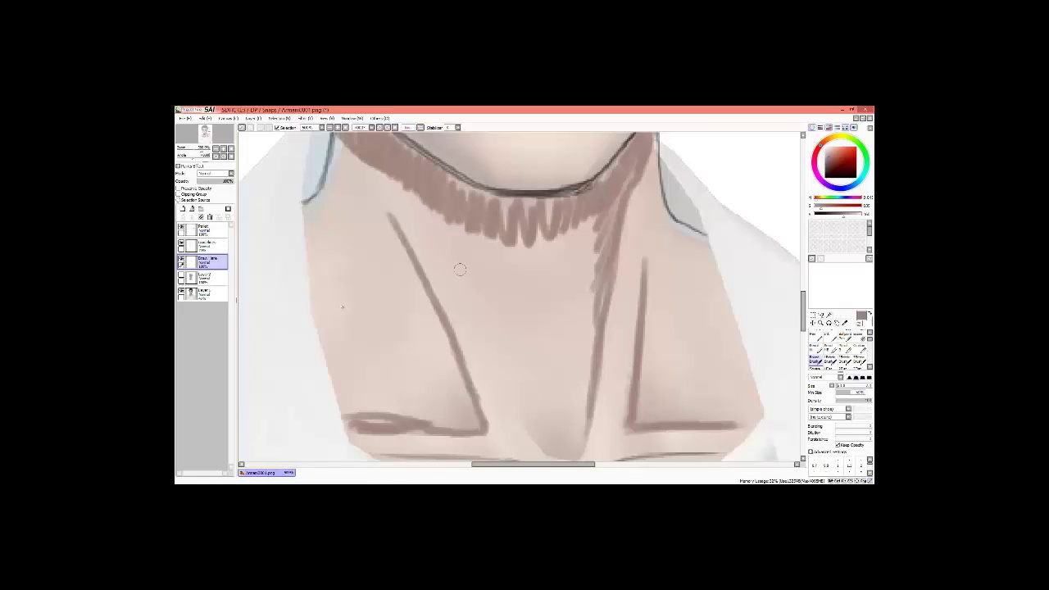
pyautogui.moveTo(459, 262); pyautogui.dragTo(586, 455)
# Step: Blend the under-jaw shadow and the neck tendon lines into soft shading down to the collarbones
pyautogui.click(844, 360)
pyautogui.moveTo(385, 176); pyautogui.dragTo(562, 245)
pyautogui.scroll(3, 590, 282)
pyautogui.moveTo(377, 151)
pyautogui.mouseDown()
pyautogui.moveTo(541, 246)
pyautogui.moveTo(606, 311)
pyautogui.mouseUp()
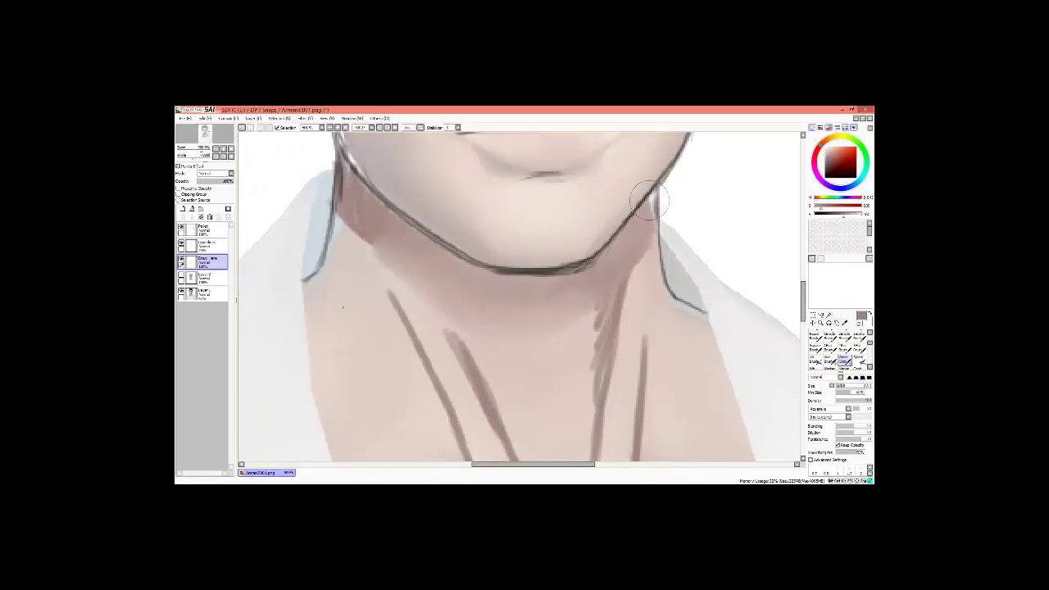
pyautogui.moveTo(623, 238); pyautogui.dragTo(607, 426)
pyautogui.scroll(-3, 590, 282)
pyautogui.moveTo(566, 229); pyautogui.dragTo(459, 427)
pyautogui.moveTo(623, 246); pyautogui.dragTo(738, 410)
pyautogui.moveTo(484, 205); pyautogui.dragTo(394, 402)
pyautogui.hotkey('ctrl', 'z')
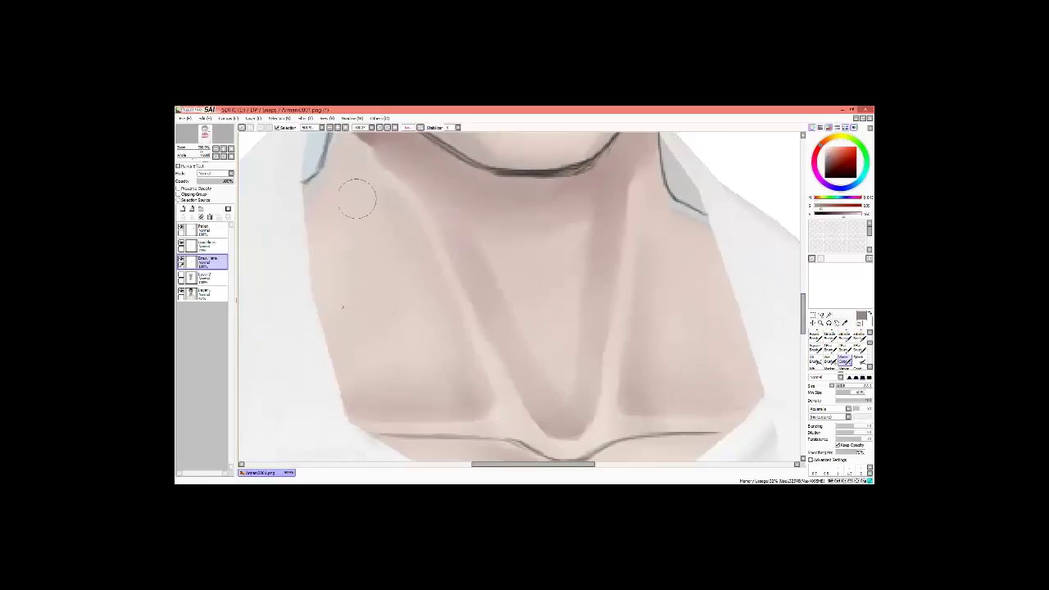
# Step: Show the darker skin base layer again and paint shadows along the neck and chest edges bordering the collar
pyautogui.scroll(3, 352, 199)
pyautogui.click(181, 277)
pyautogui.scroll(-3, 481, 211)
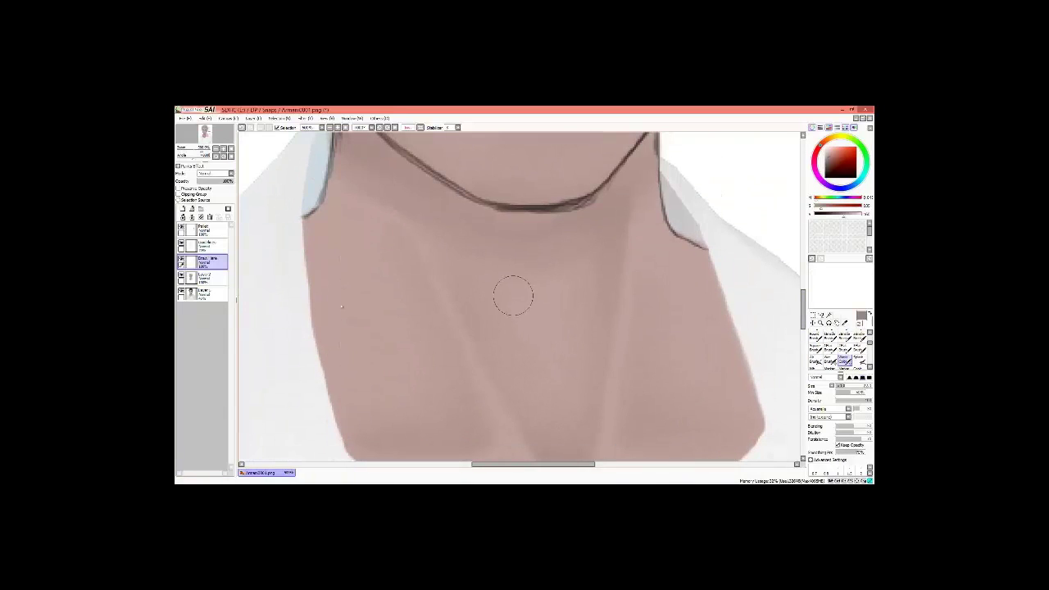
pyautogui.scroll(-3, 513, 296)
pyautogui.scroll(1, 513, 296)
pyautogui.moveTo(312, 214); pyautogui.dragTo(361, 435)
pyautogui.scroll(-2, 513, 296)
pyautogui.moveTo(386, 316); pyautogui.dragTo(564, 387)
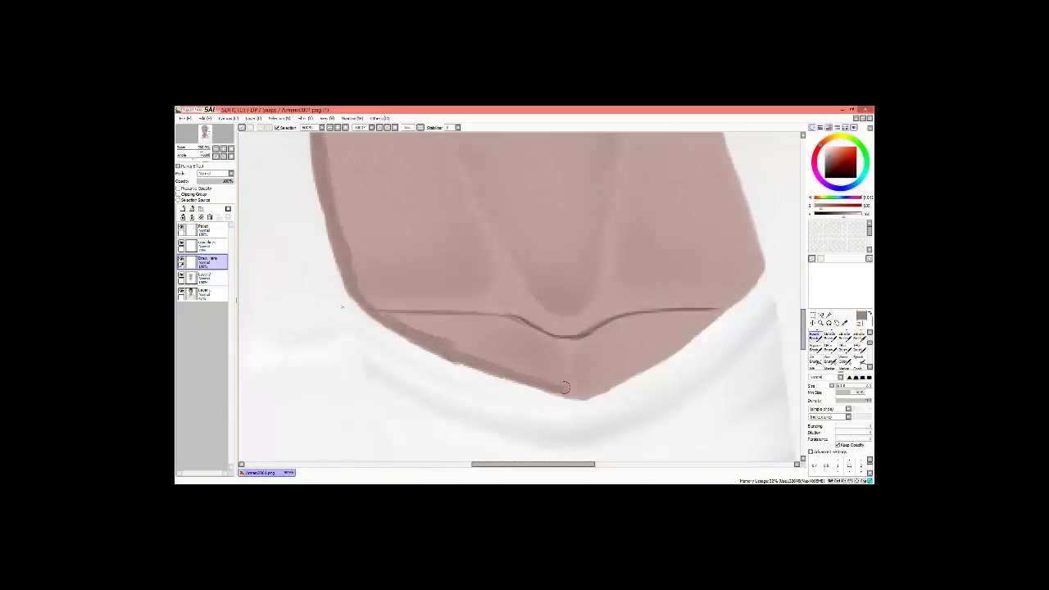
pyautogui.scroll(2, 565, 387)
pyautogui.moveTo(721, 197); pyautogui.dragTo(763, 368)
pyautogui.scroll(2, 314, 265)
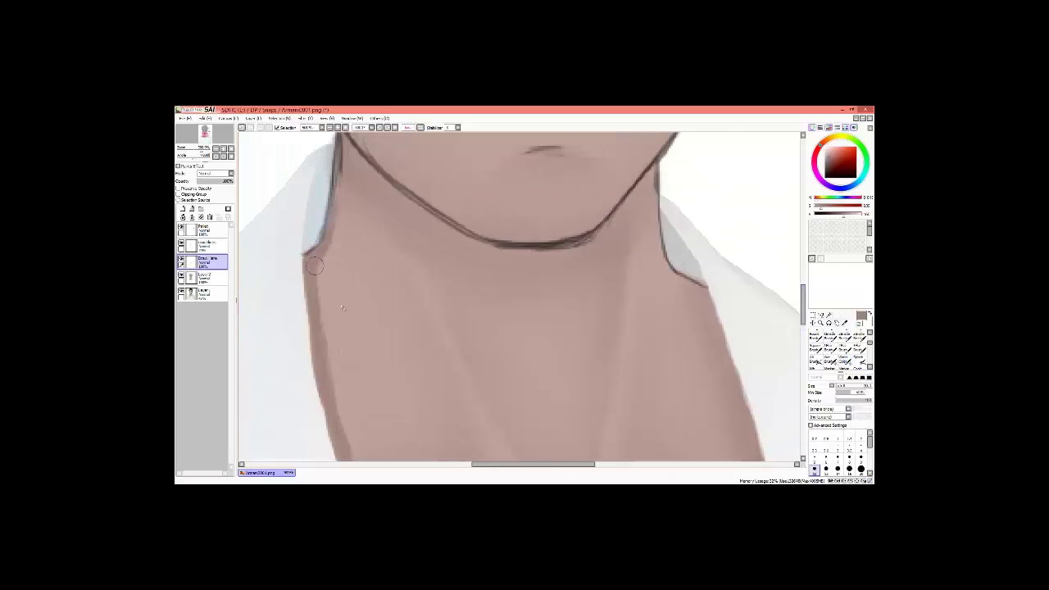
pyautogui.scroll(2, 314, 265)
# Step: Blend the shadows along the collar edges into the neck and chest skin
pyautogui.click(845, 361)
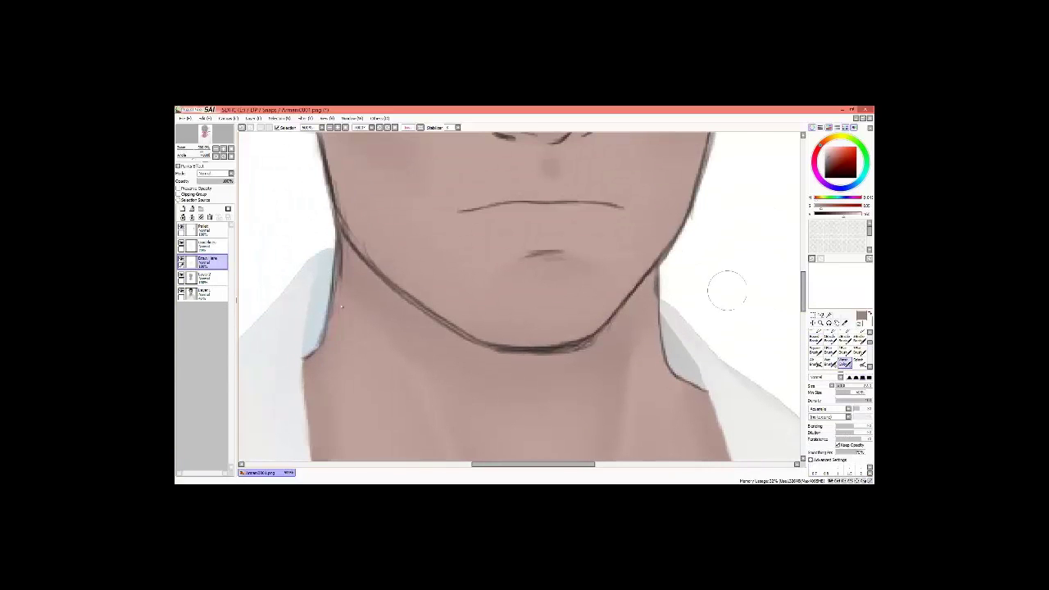
pyautogui.scroll(-3, 727, 291)
pyautogui.scroll(1, 339, 304)
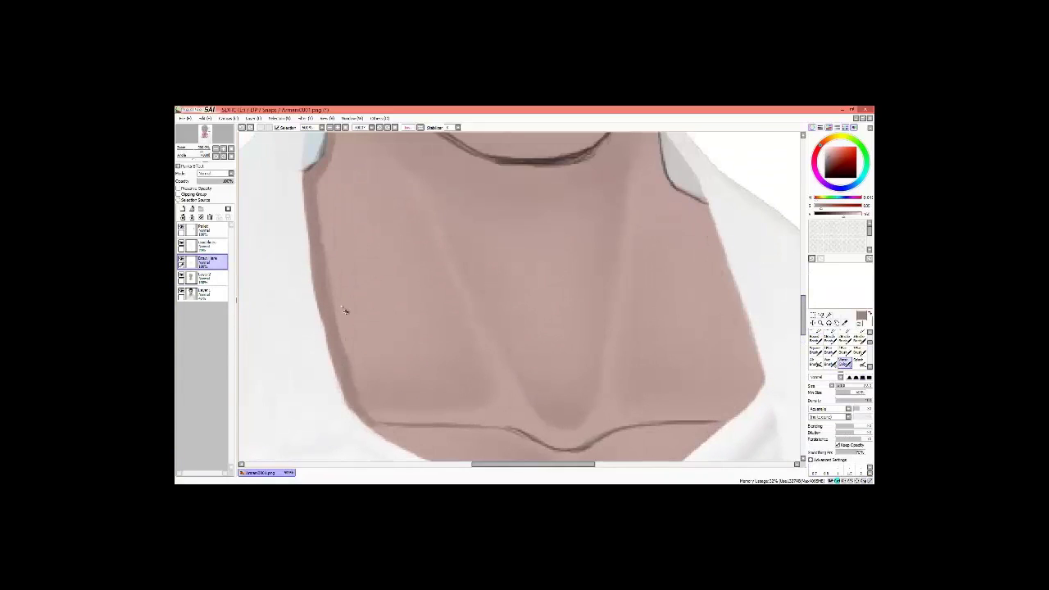
pyautogui.scroll(-3, 345, 311)
pyautogui.scroll(3, 762, 249)
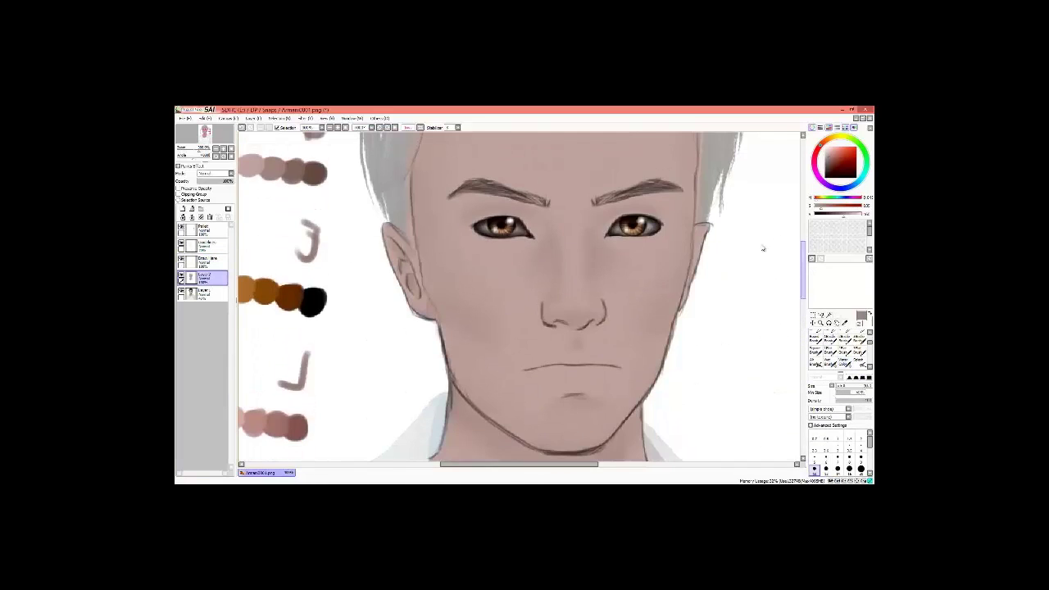
# Step: Return to the skin shading layer and paint a small, softened Adam's apple shadow at the middle of the throat
pyautogui.scroll(2, 763, 248)
pyautogui.scroll(-3, 763, 248)
pyautogui.hscroll(3, 763, 248)
pyautogui.click(203, 261)
pyautogui.press('b')
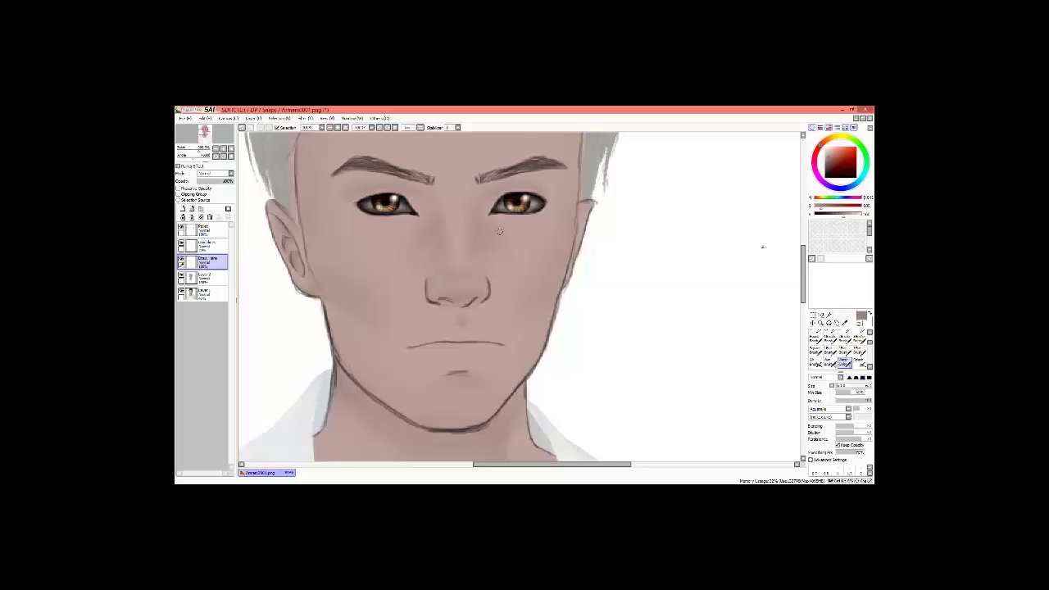
pyautogui.scroll(1, 762, 247)
pyautogui.scroll(-4, 762, 249)
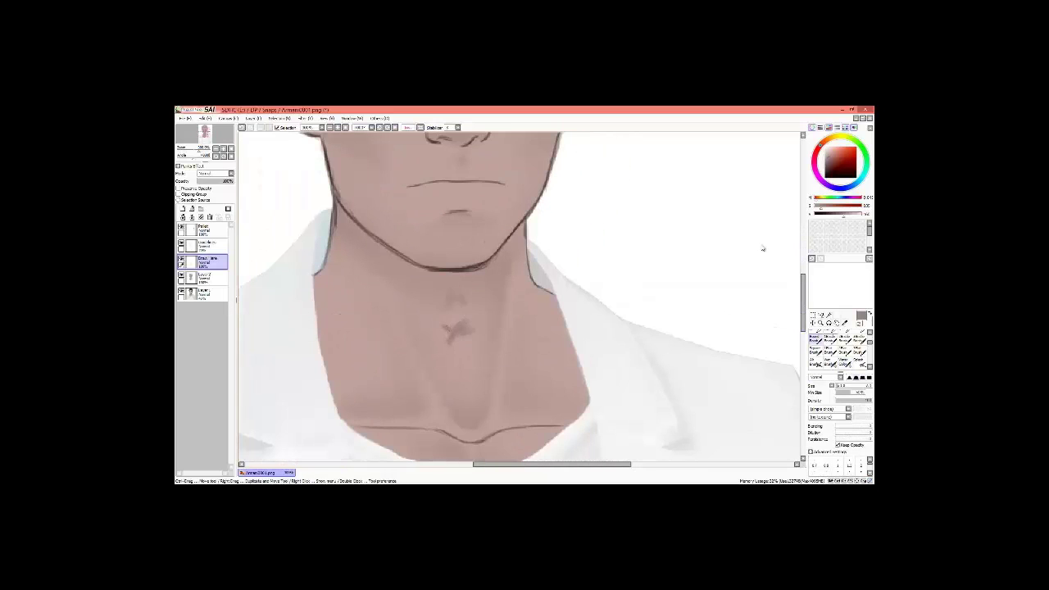
pyautogui.press('e')
pyautogui.moveTo(451, 296); pyautogui.dragTo(455, 336)
# Step: Pick a darker mauve from the skin palette and shade the nostrils and underside of the nose
pyautogui.scroll(4, 763, 247)
pyautogui.hscroll(-3, 762, 247)
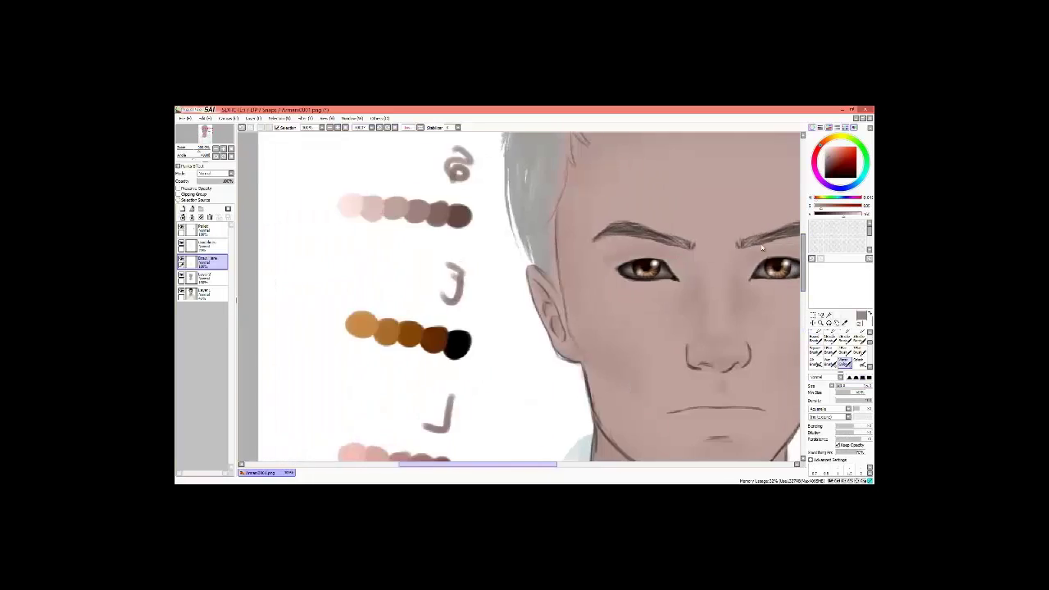
pyautogui.press('w')
pyautogui.press('n')
pyautogui.hscroll(2, 762, 247)
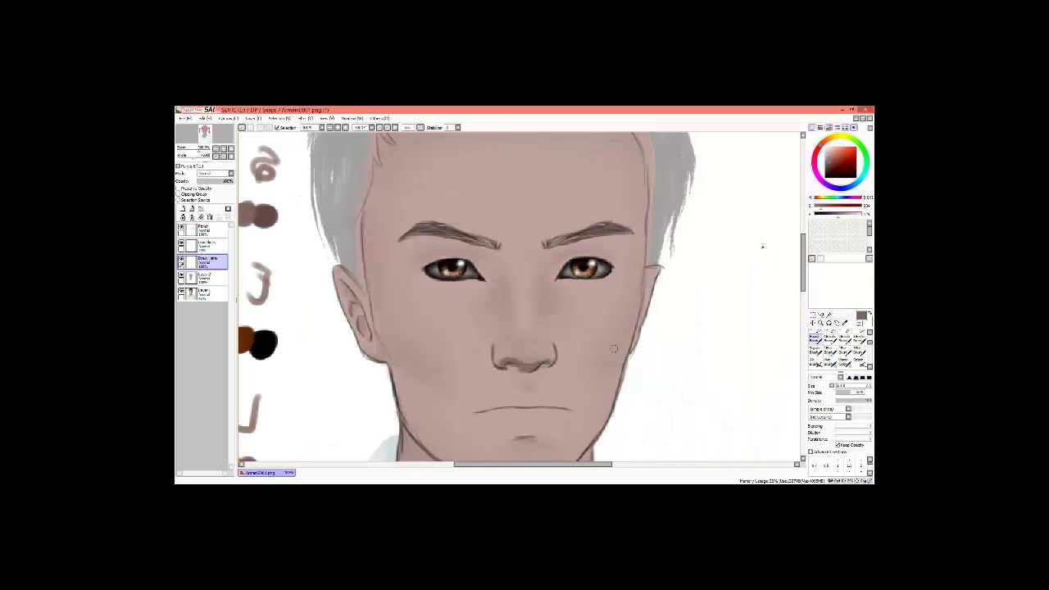
pyautogui.press('c')
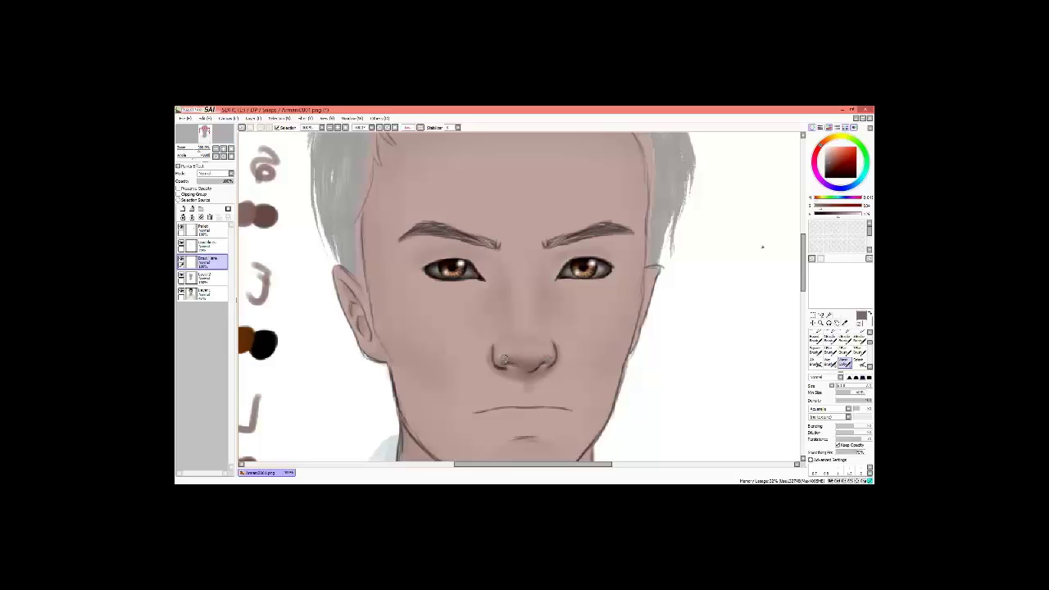
pyautogui.scroll(1, 561, 352)
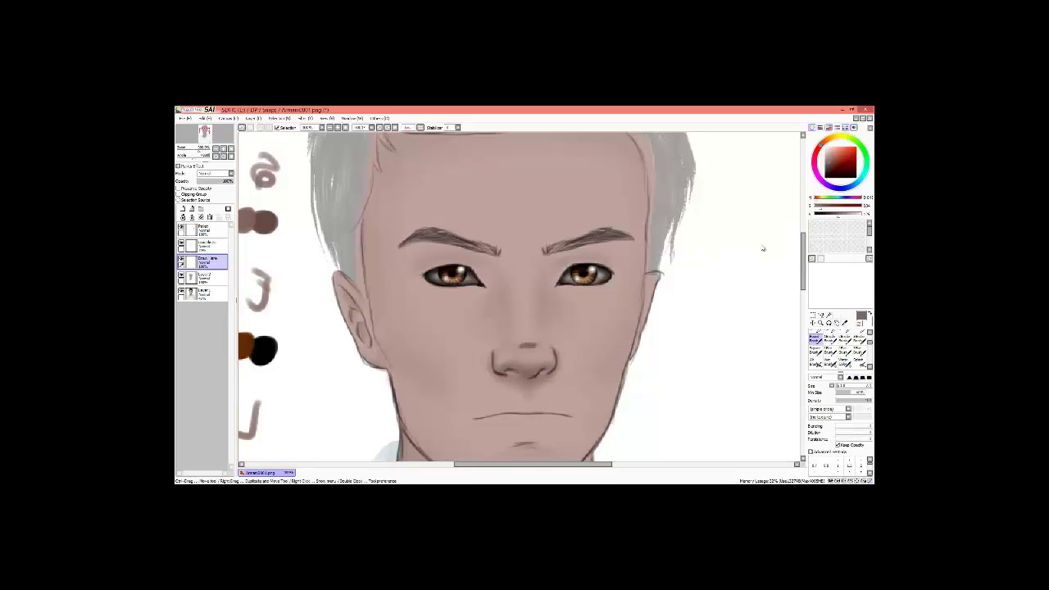
# Step: Paint darker shadows along both sides of the nose bridge up to the inner eye corners and blend them
pyautogui.scroll(2, 793, 268)
pyautogui.press('n')
pyautogui.moveTo(504, 381); pyautogui.dragTo(503, 310)
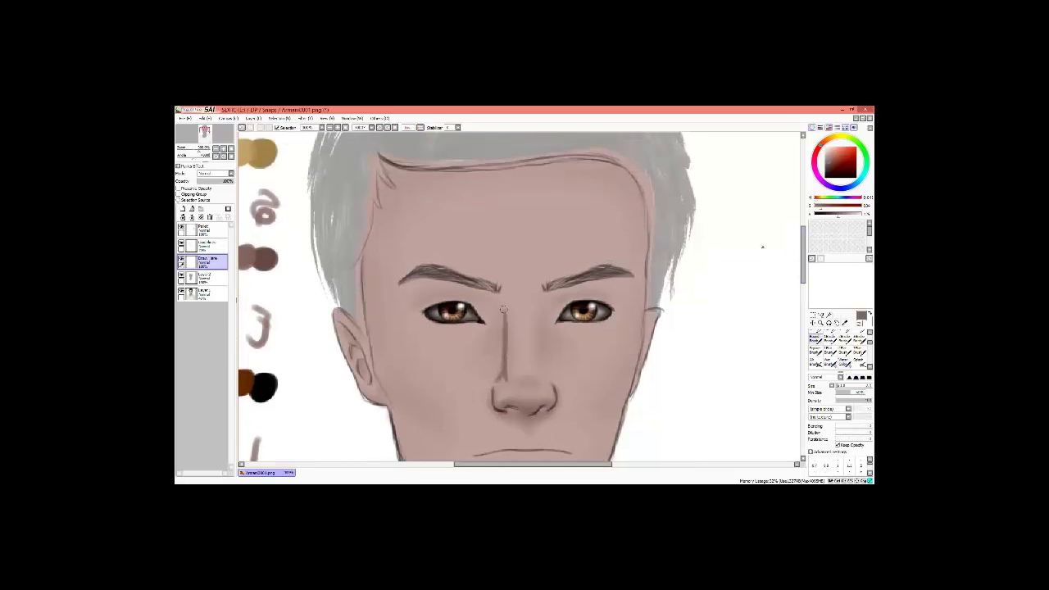
pyautogui.press('c')
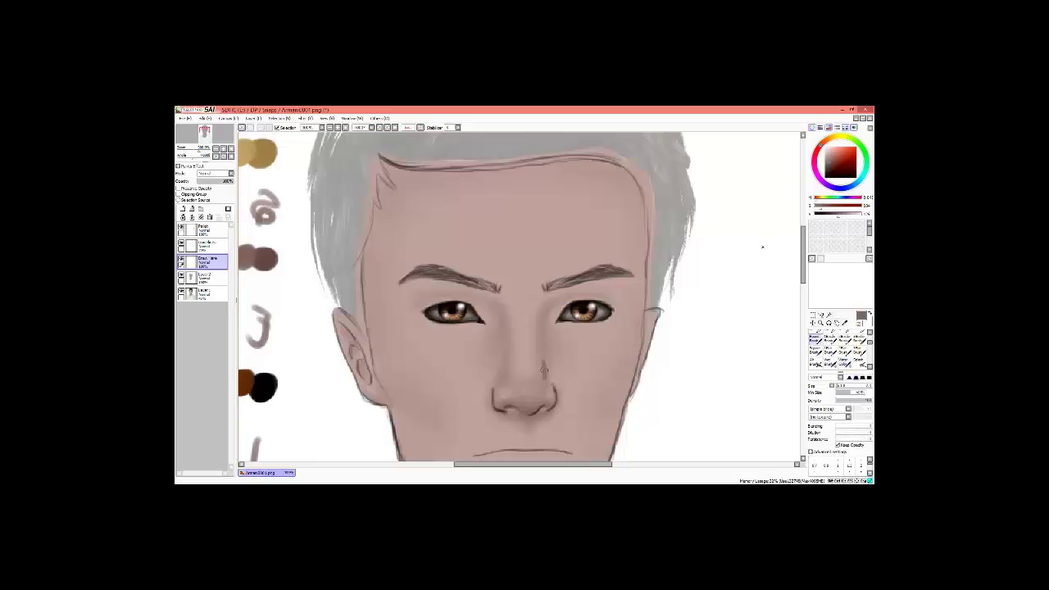
pyautogui.moveTo(501, 311)
pyautogui.mouseDown()
pyautogui.moveTo(501, 380)
pyautogui.moveTo(513, 351)
pyautogui.mouseUp()
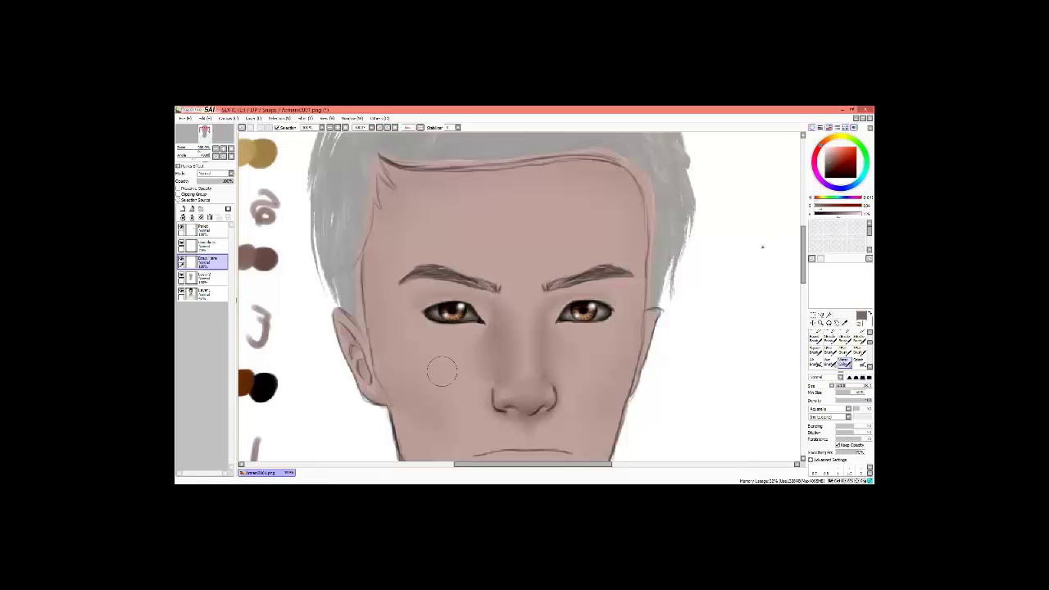
pyautogui.scroll(-2, 762, 247)
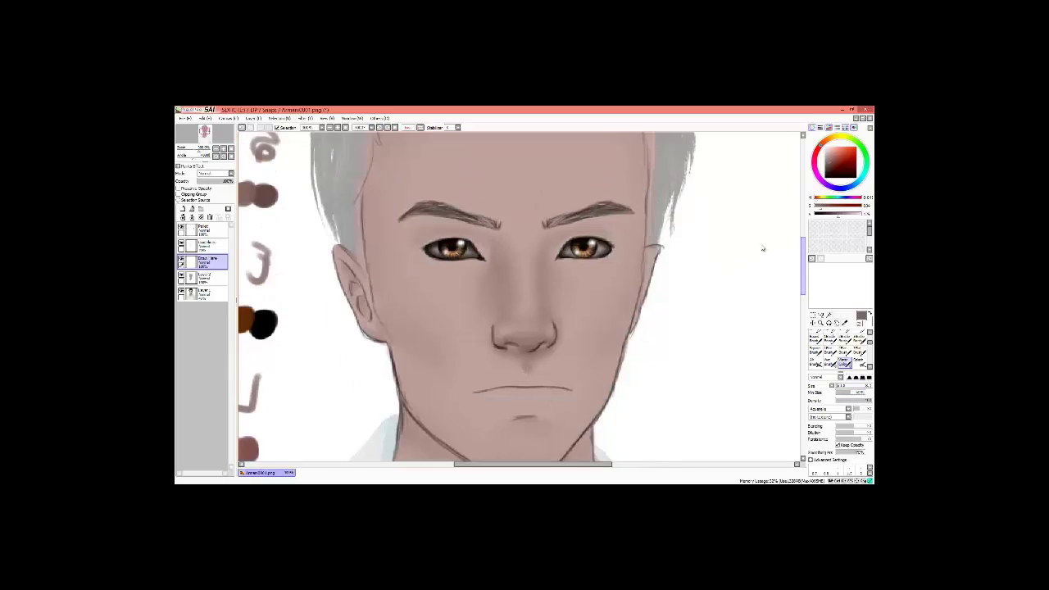
# Step: Paint darker contour strokes below both cheekbones and deepen the shadow under the lower lip
pyautogui.moveTo(382, 264); pyautogui.dragTo(426, 321)
pyautogui.moveTo(399, 285); pyautogui.dragTo(442, 331)
pyautogui.moveTo(396, 331)
pyautogui.mouseDown()
pyautogui.moveTo(485, 419)
pyautogui.moveTo(615, 331)
pyautogui.mouseUp()
pyautogui.moveTo(631, 274); pyautogui.dragTo(587, 334)
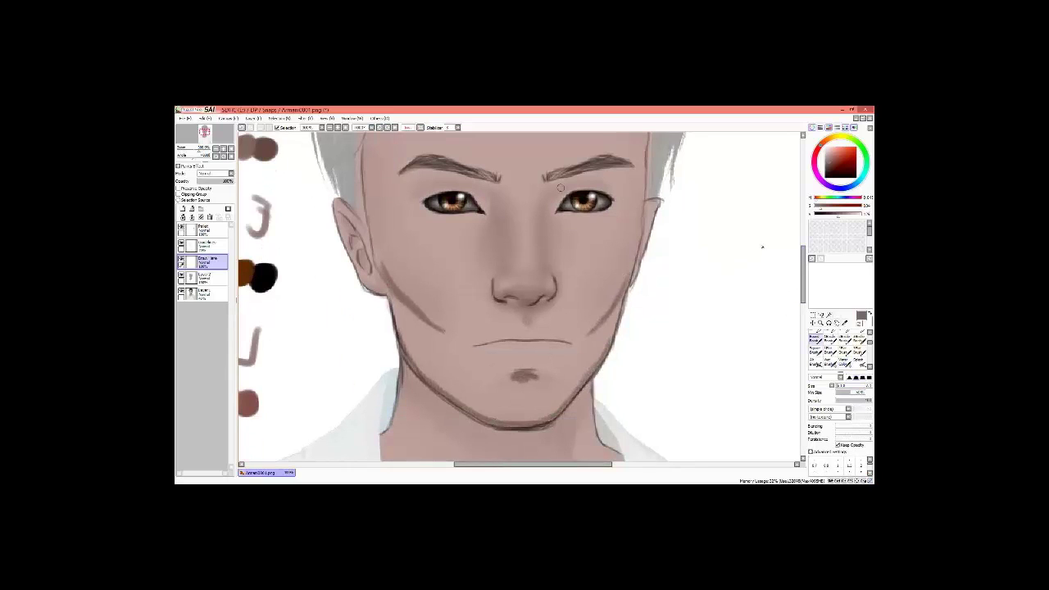